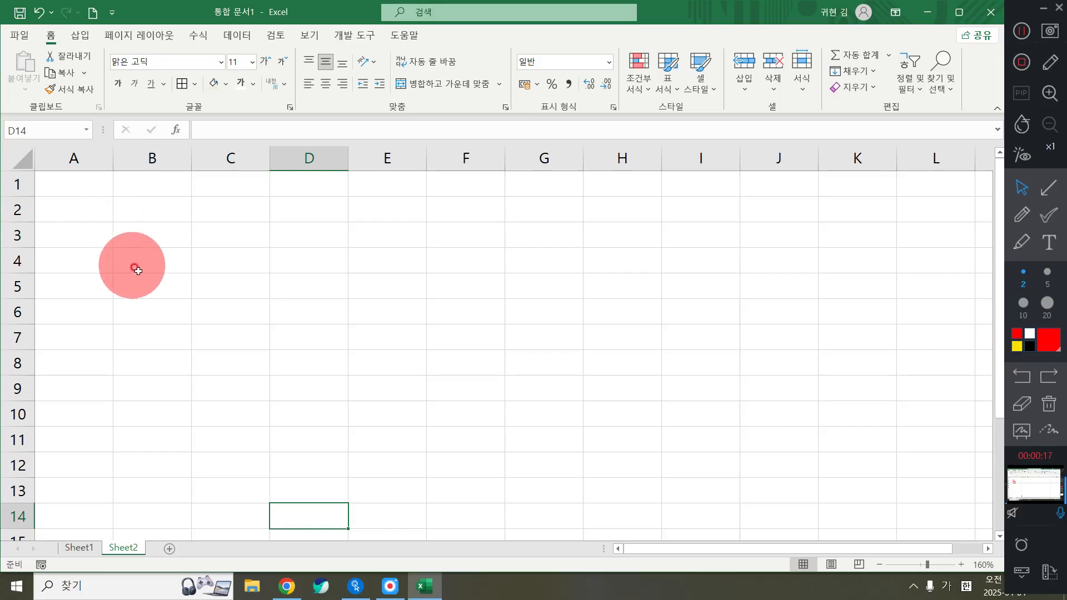
Step: Enter the title "우리 아이 예방 접종 스케줄" in cell A1 of Sheet2
{"action": "scroll", "coordinate": [136, 247], "scroll_direction": "up", "scroll_amount": 3, "text": "ctrl"}
{"action": "scroll", "coordinate": [125, 197], "scroll_direction": "up", "scroll_amount": 1}
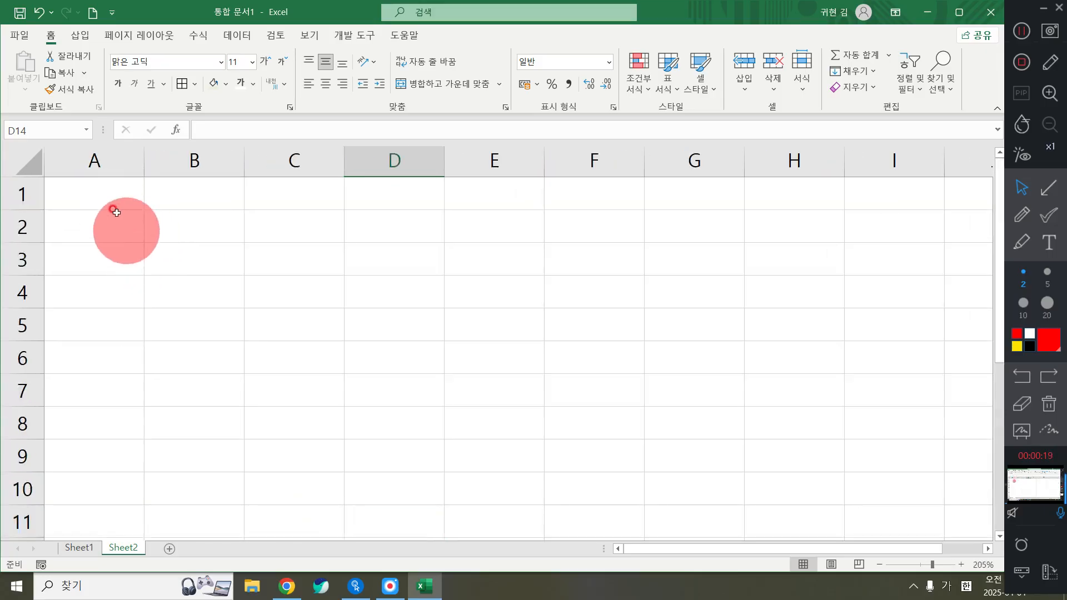
{"action": "left_click", "coordinate": [112, 202]}
{"action": "type", "text": "우리"}
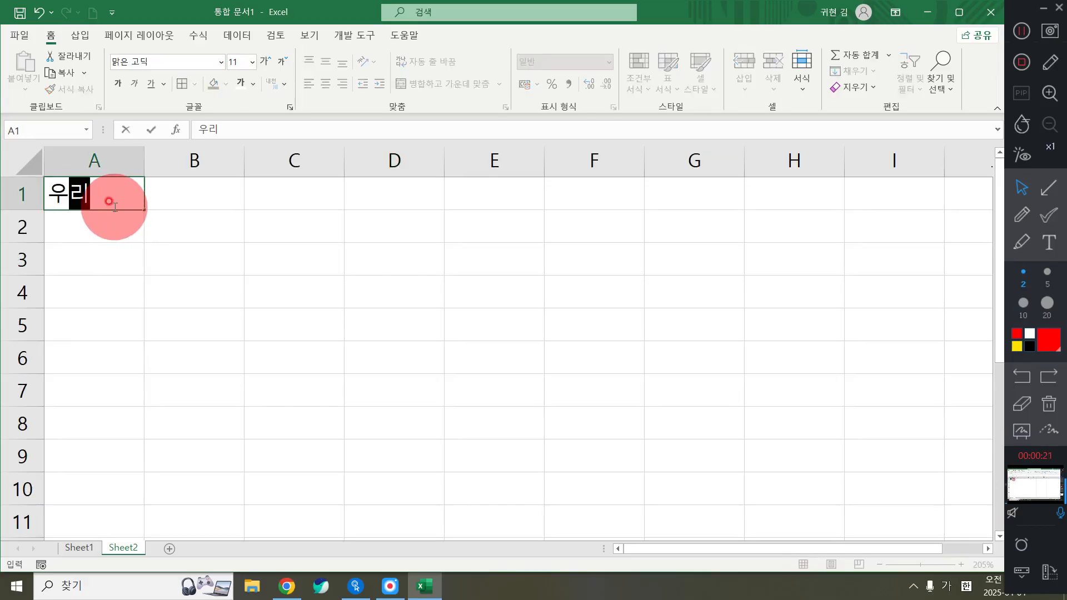
{"action": "type", "text": " 아이 ㅇ예방 접종 스"}
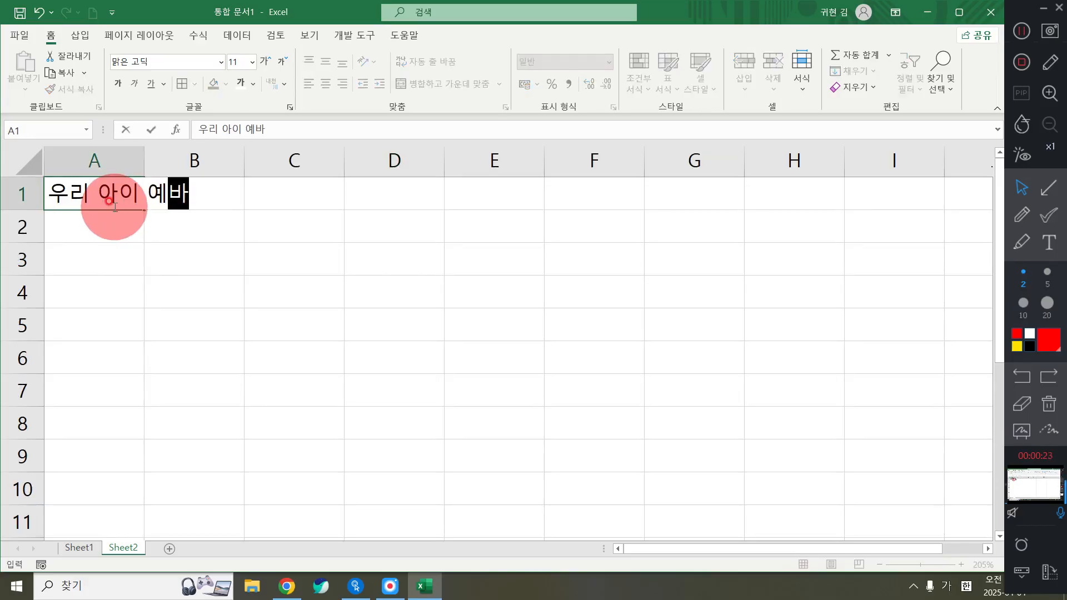
{"action": "type", "text": "케줄"}
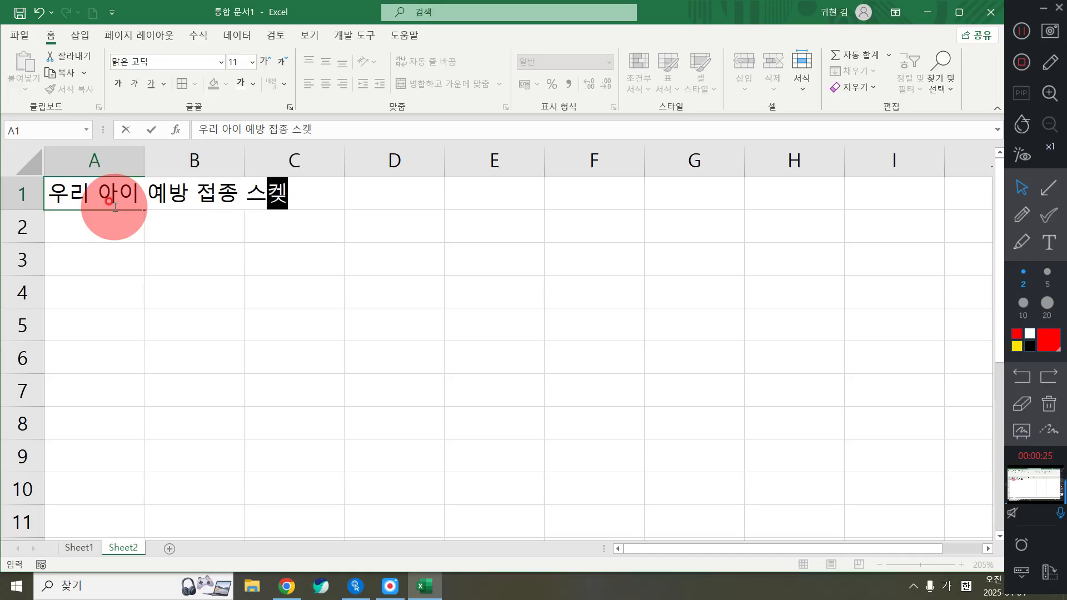
{"action": "key", "text": "Return"}
Step: Fill in row 3 with the label 태명 in A3, the baby's nickname in C3 and the label 생년월일 in E3
{"action": "key", "text": "Return"}
{"action": "type", "text": "탬명"}
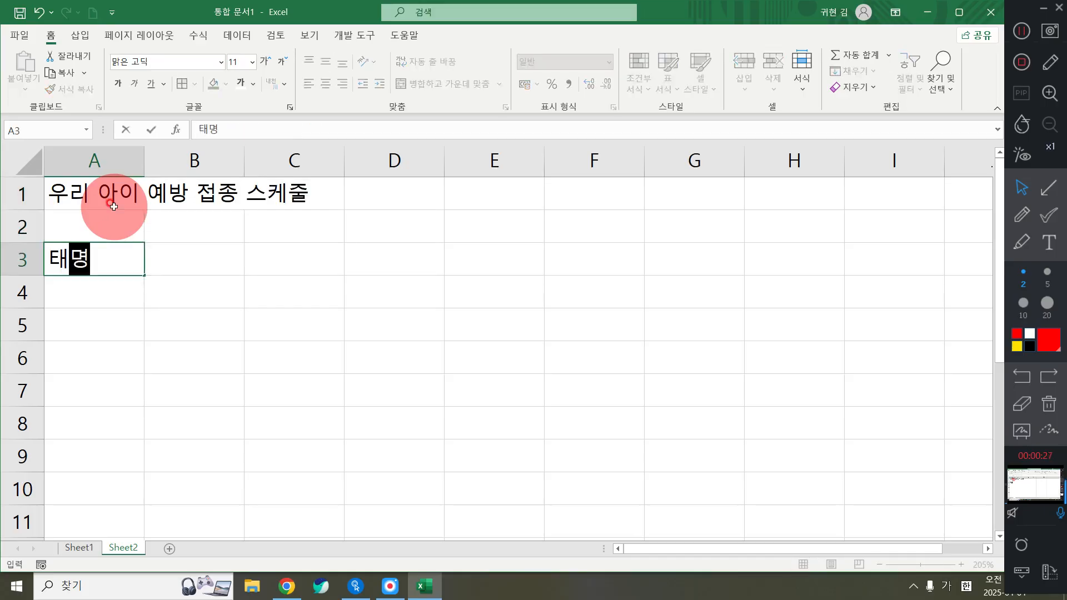
{"action": "key", "text": "Tab"}
{"action": "key", "text": "Tab"}
{"action": "type", "text": "행보ㄱ이"}
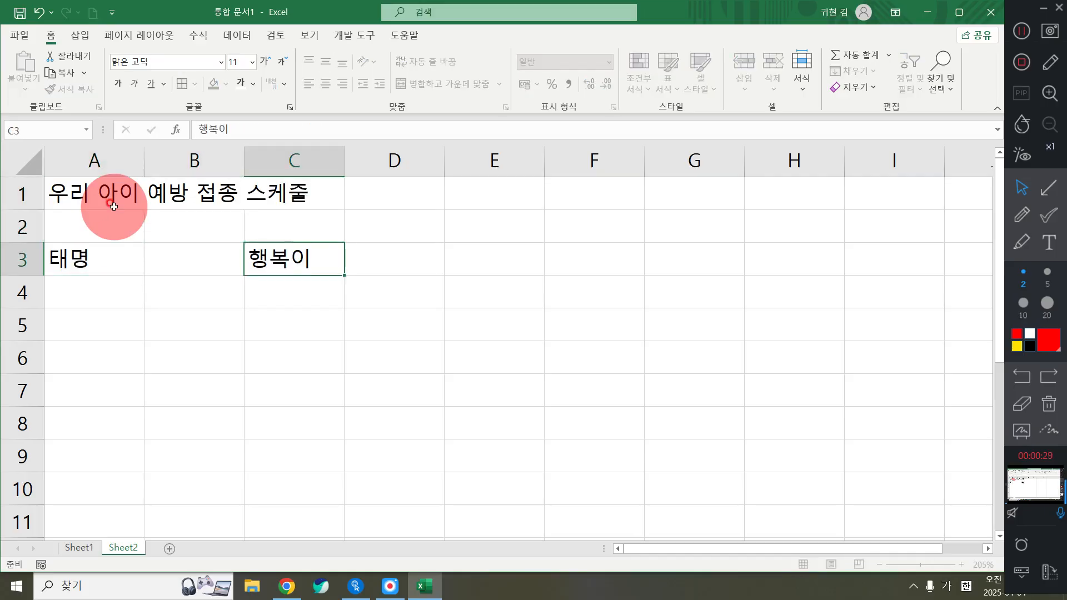
{"action": "key", "text": "Tab"}
{"action": "key", "text": "Tab"}
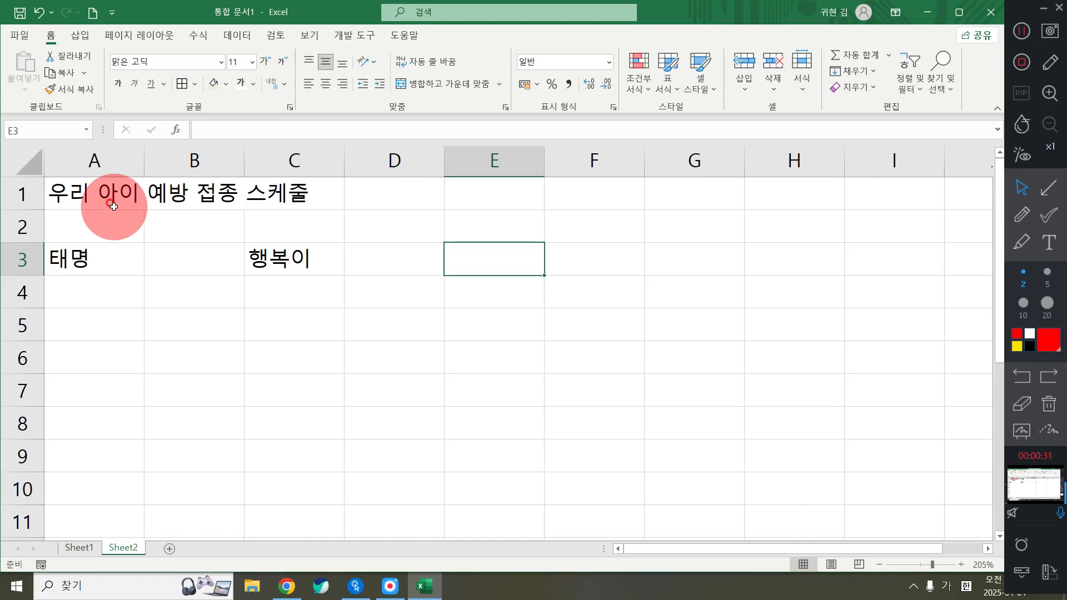
{"action": "type", "text": "생녀"}
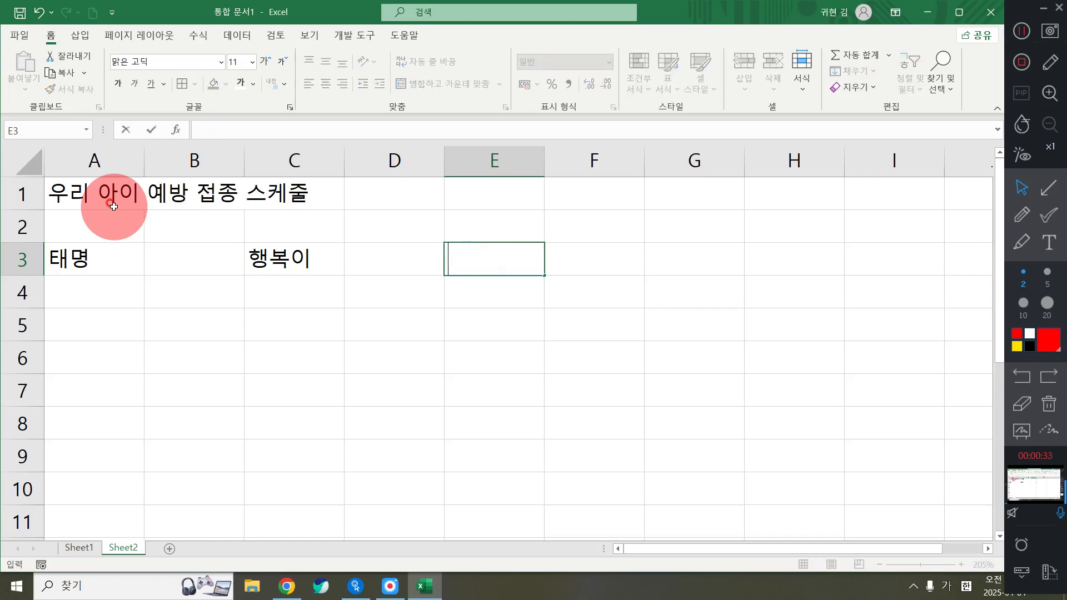
{"action": "type", "text": "ㄴ월일"}
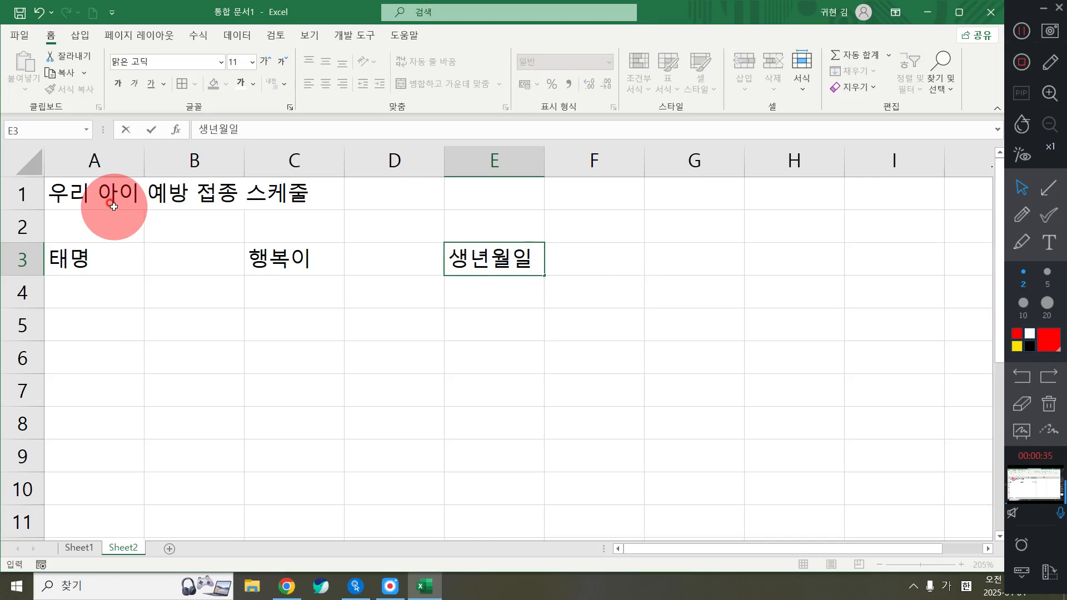
Step: Enter the heading 종류 in cell A4
{"action": "key", "text": "Return"}
{"action": "key", "text": "Left"}
{"action": "key", "text": "Left"}
{"action": "key", "text": "Left"}
{"action": "type", "text": "종류"}
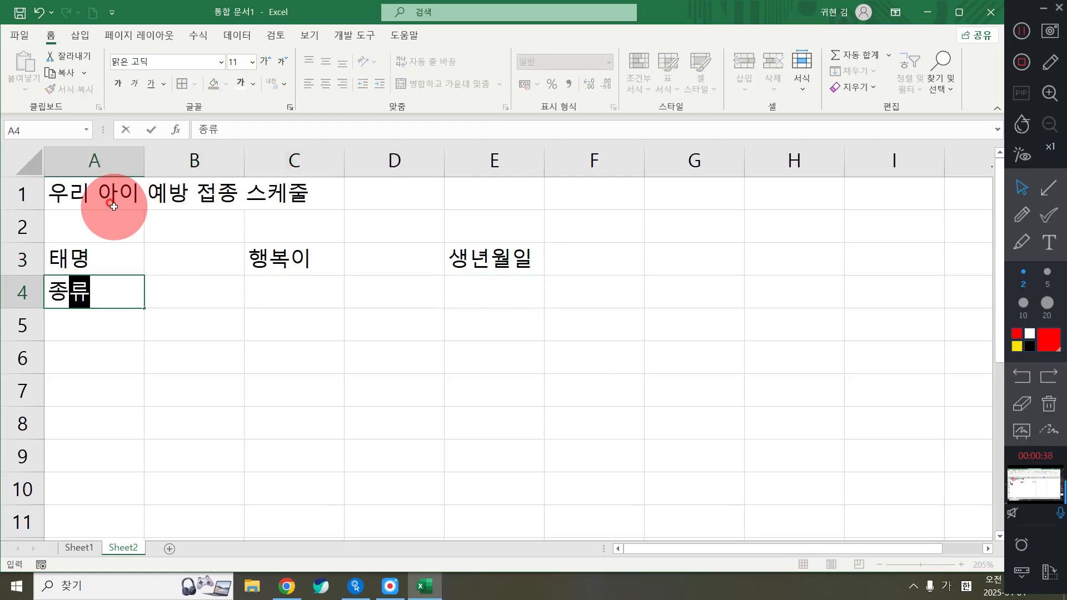
Step: Enter the vaccine name 결핵(B.C.G) in cell B4, beside the 종류 heading
{"action": "key", "text": "Right"}
{"action": "type", "text": "골하"}
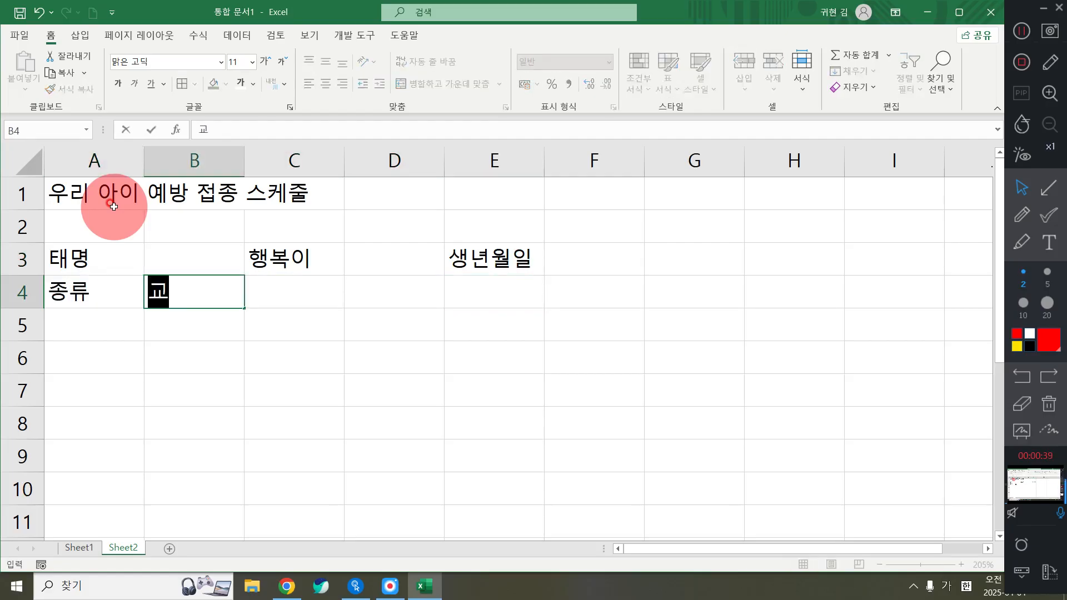
{"action": "type", "text": "ㄱ(*"}
{"action": "key", "text": "BackSpace"}
{"action": "key", "text": "BackSpace"}
{"action": "key", "text": "BackSpace"}
{"action": "key", "text": "BackSpace"}
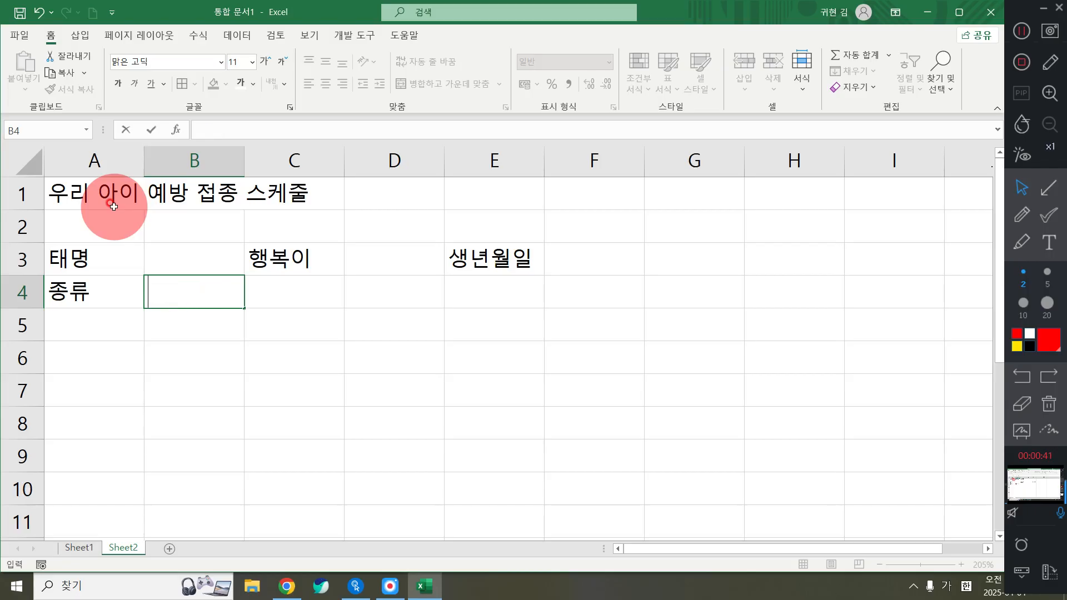
{"action": "type", "text": "ㄱㅕㄹ핵("}
{"action": "key", "text": "Hangul"}
{"action": "type", "text": "b"}
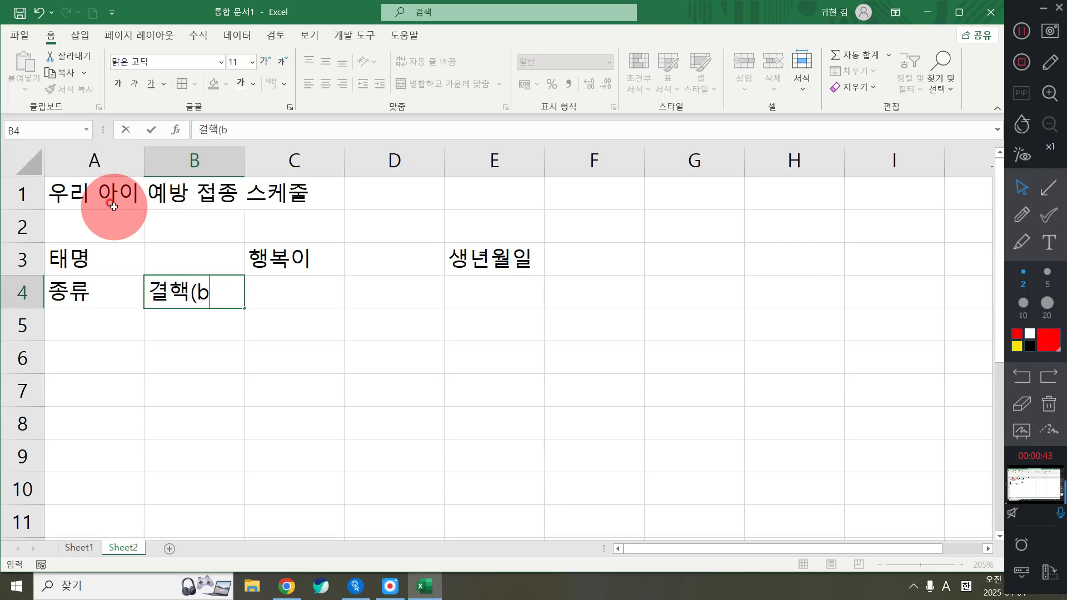
{"action": "key", "text": "BackSpace"}
{"action": "type", "text": "B.C.G"}
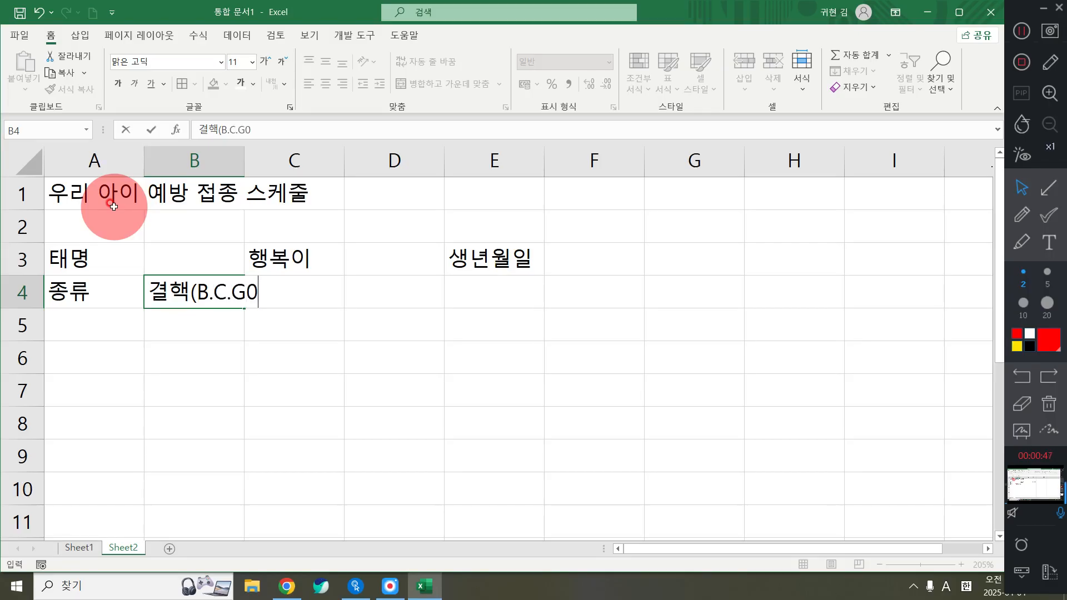
{"action": "type", "text": ")"}
{"action": "key", "text": "Tab"}
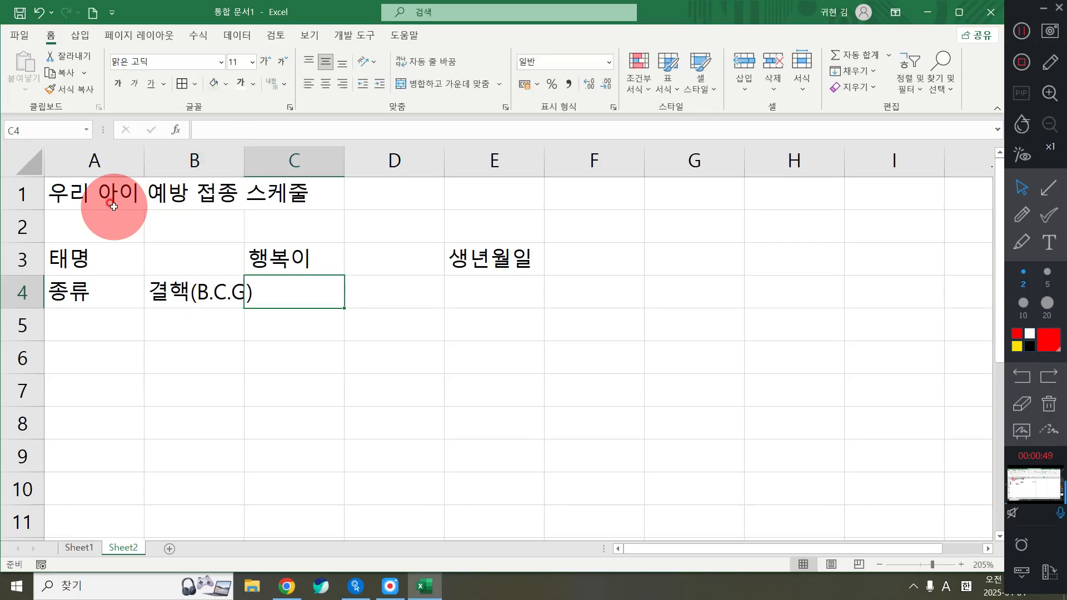
Step: Enter the heading 1차 in cell D4
{"action": "key", "text": "Tab"}
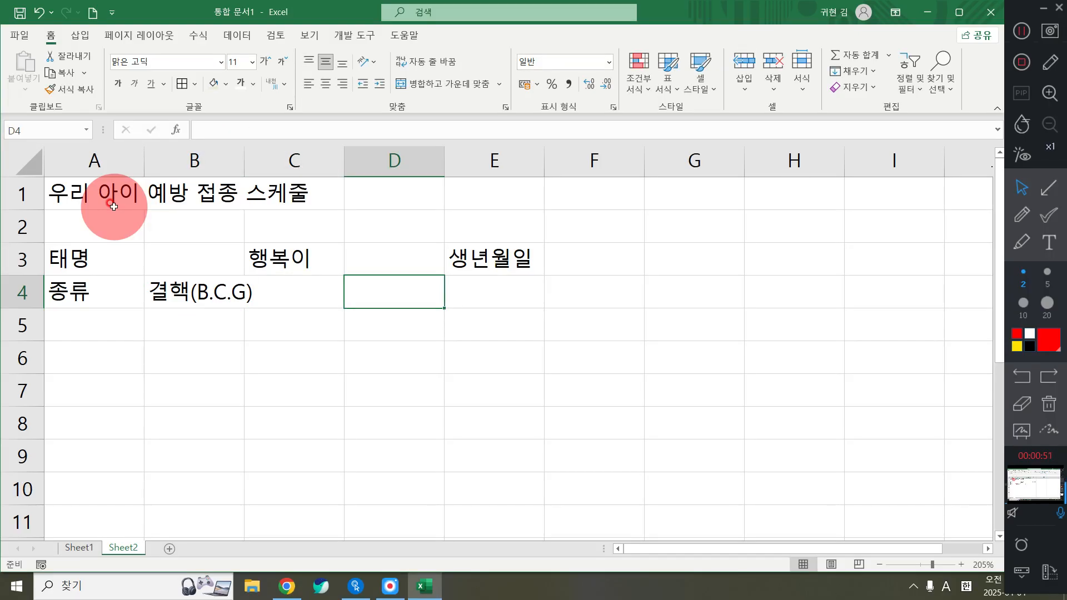
{"action": "type", "text": "1CK"}
{"action": "key", "text": "BackSpace"}
{"action": "key", "text": "BackSpace"}
{"action": "key", "text": "Hangul"}
{"action": "type", "text": "차"}
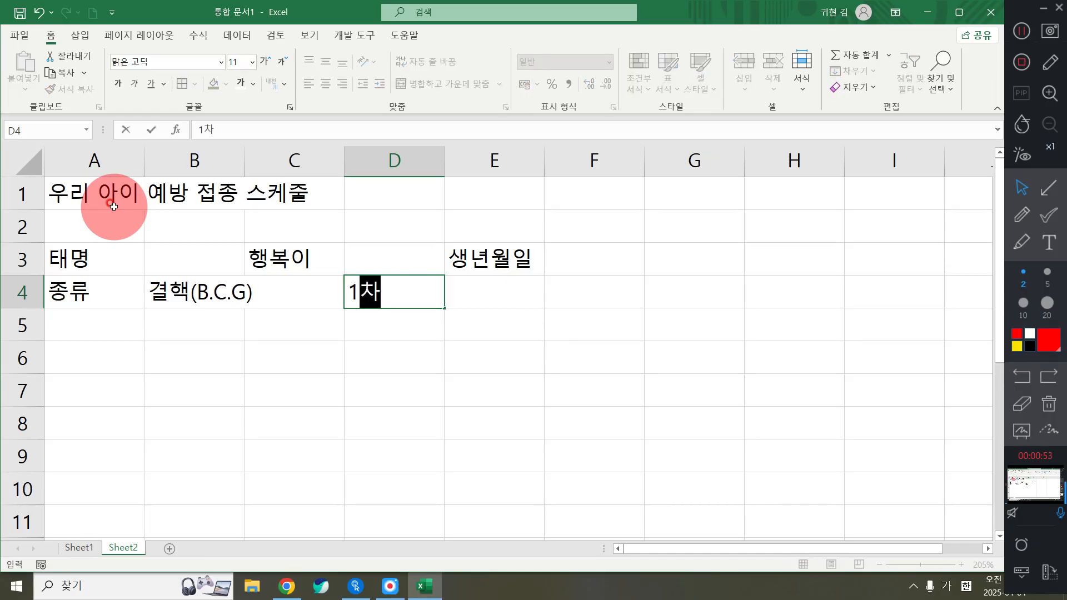
{"action": "key", "text": "Return"}
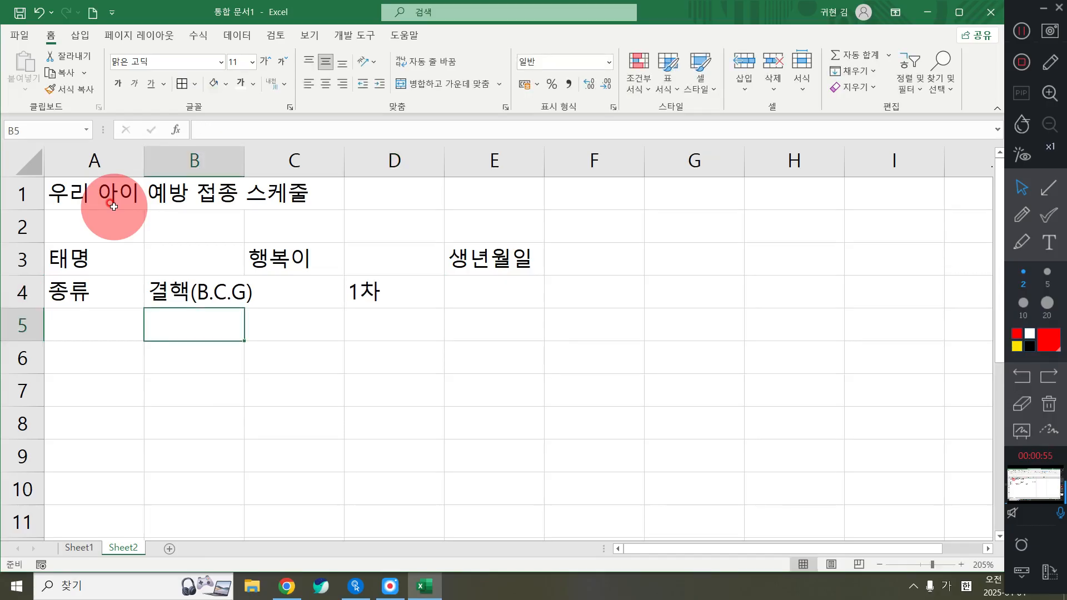
Step: Try clearing the vaccine name from cell B4 and undo the deletion
{"action": "key", "text": "Right"}
{"action": "key", "text": "Up"}
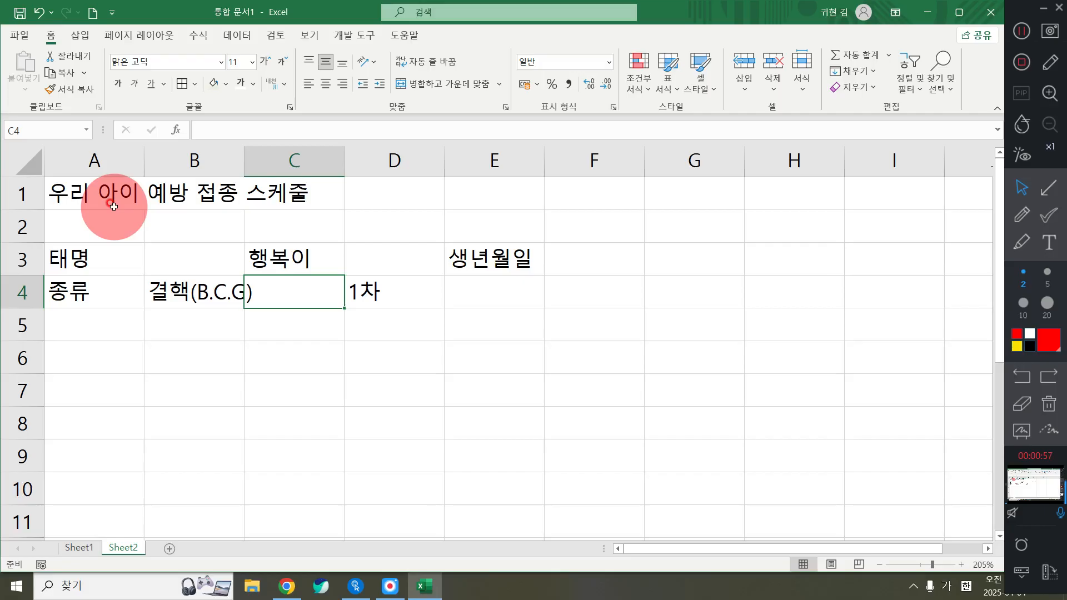
{"action": "key", "text": "Left"}
{"action": "key", "text": "Delete"}
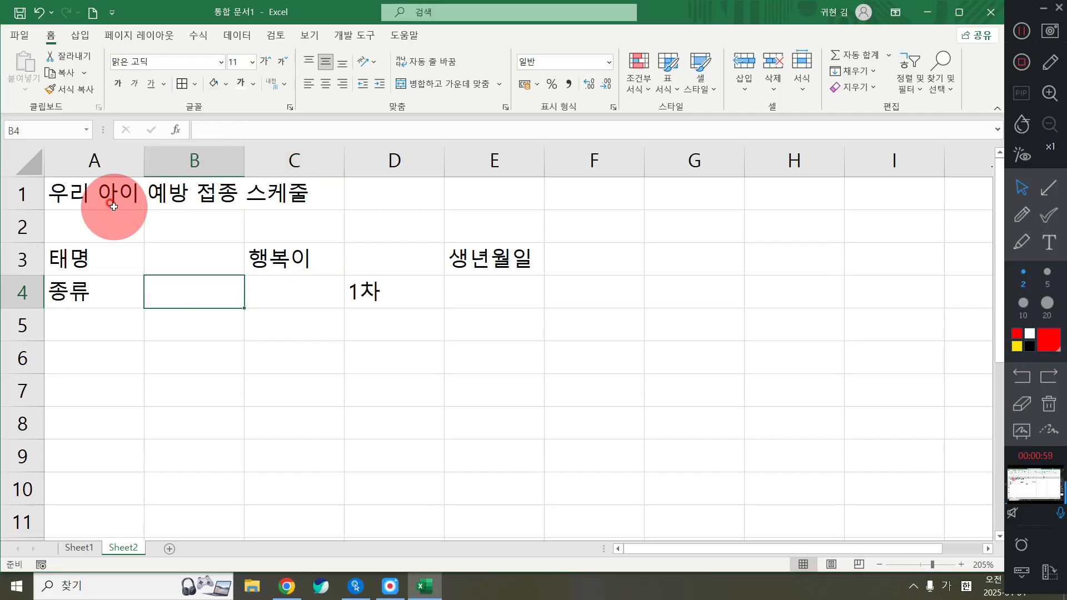
{"action": "key", "text": "Down"}
{"action": "key", "text": "Up"}
{"action": "key", "text": "ctrl+z"}
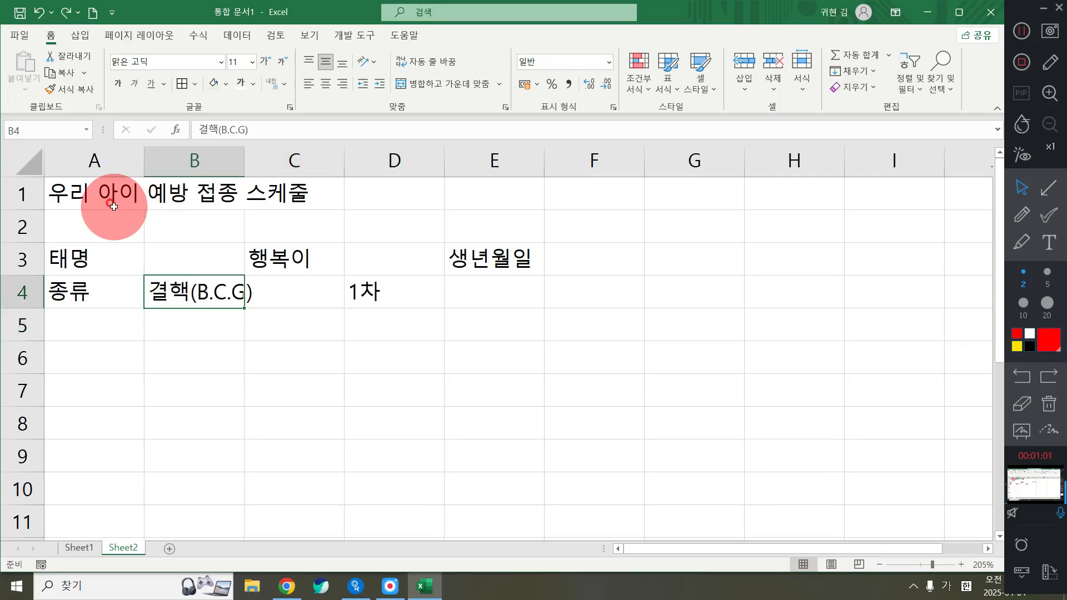
Step: Move the vaccine name 결핵(B.C.G) from cell B4 down to B5
{"action": "key", "text": "ctrl+x"}
{"action": "key", "text": "Down"}
{"action": "key", "text": "ctrl+v"}
Step: Enter the labels 접종일, 접종 기간 and 접종 예정일 in cells C5, C6 and C7 beside the vaccine name
{"action": "key", "text": "Right"}
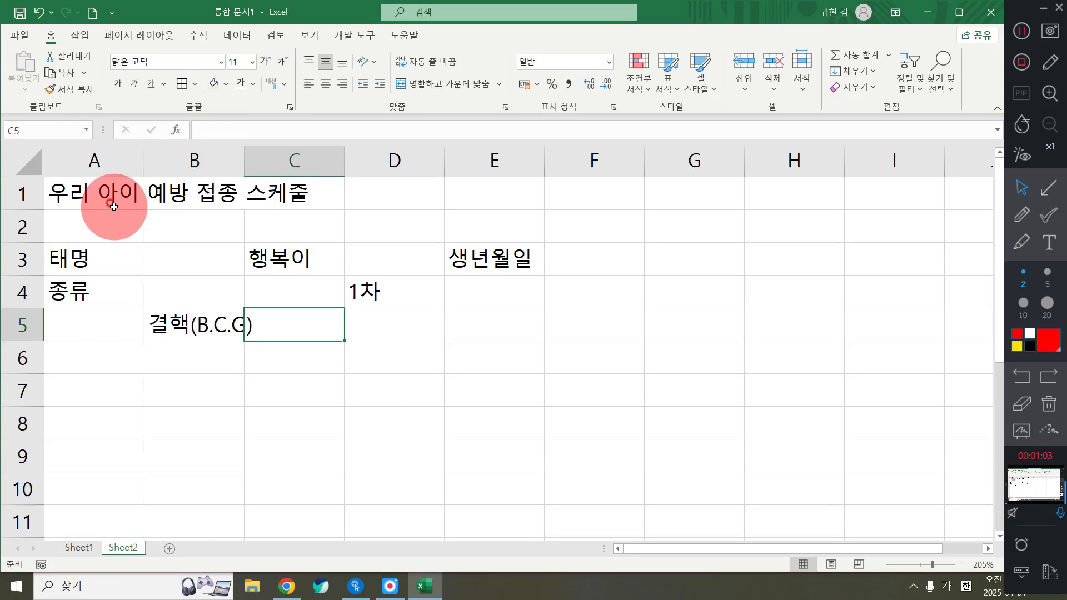
{"action": "type", "text": "저봊"}
{"action": "key", "text": "BackSpace"}
{"action": "key", "text": "BackSpace"}
{"action": "key", "text": "BackSpace"}
{"action": "key", "text": "BackSpace"}
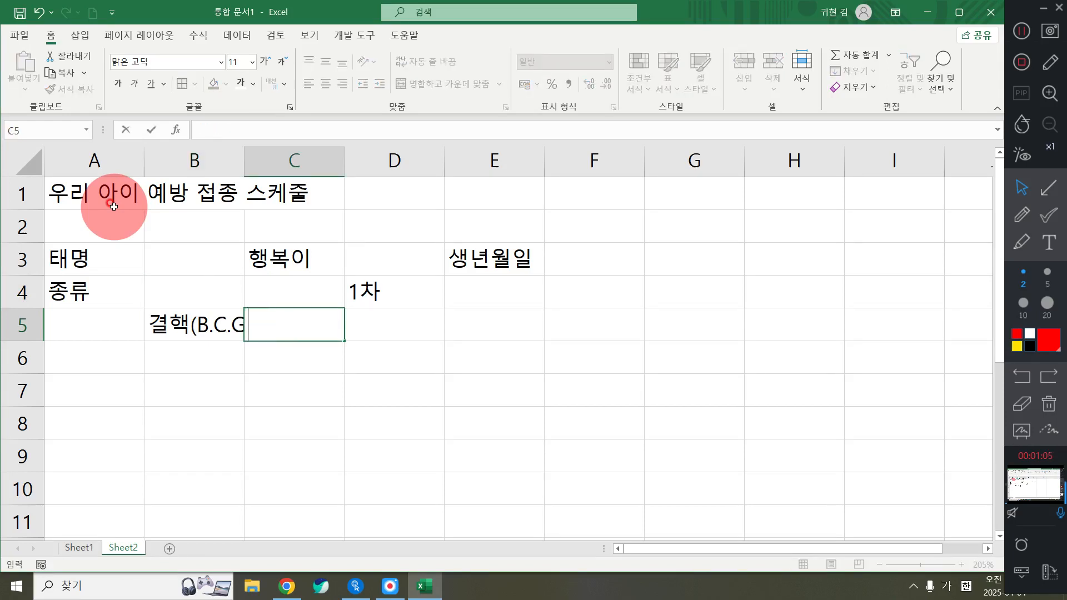
{"action": "type", "text": "접종일"}
{"action": "key", "text": "Return"}
{"action": "type", "text": "접"}
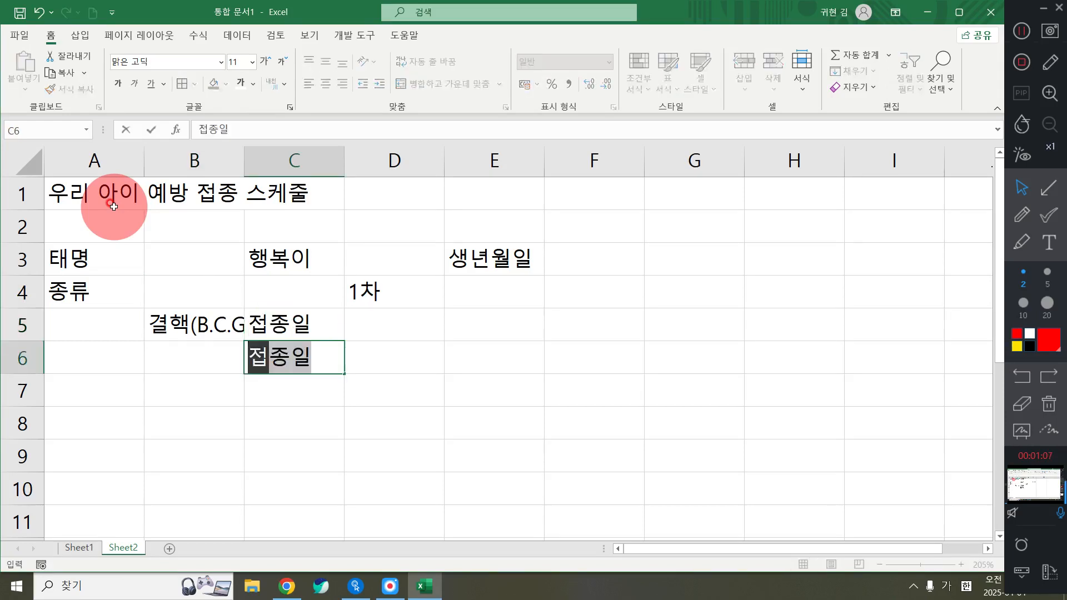
{"action": "type", "text": "종 기간"}
{"action": "key", "text": "Return"}
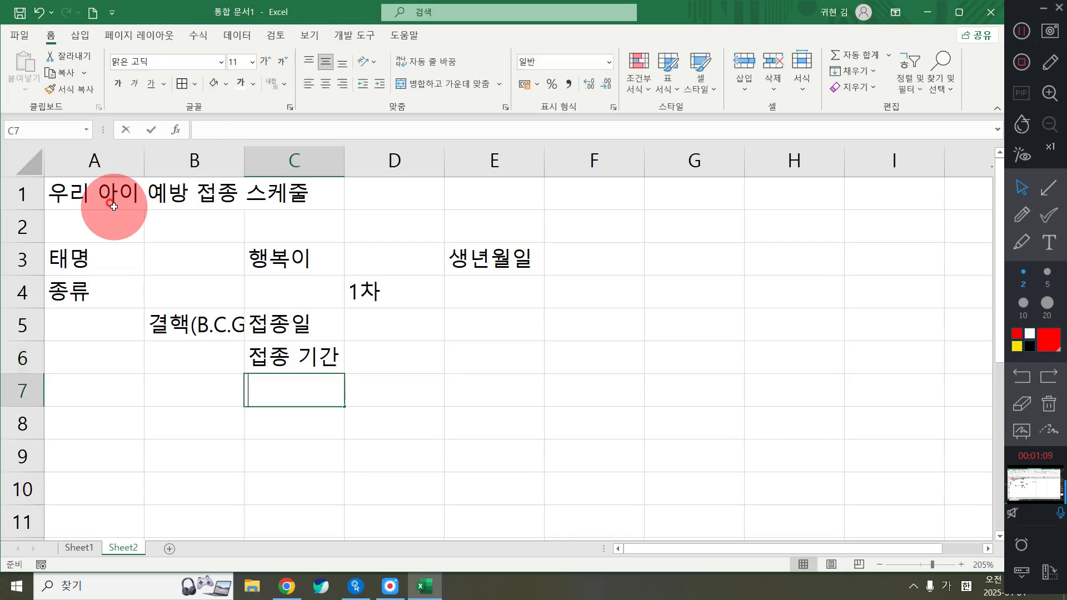
{"action": "type", "text": "접종 예정ㅇ"}
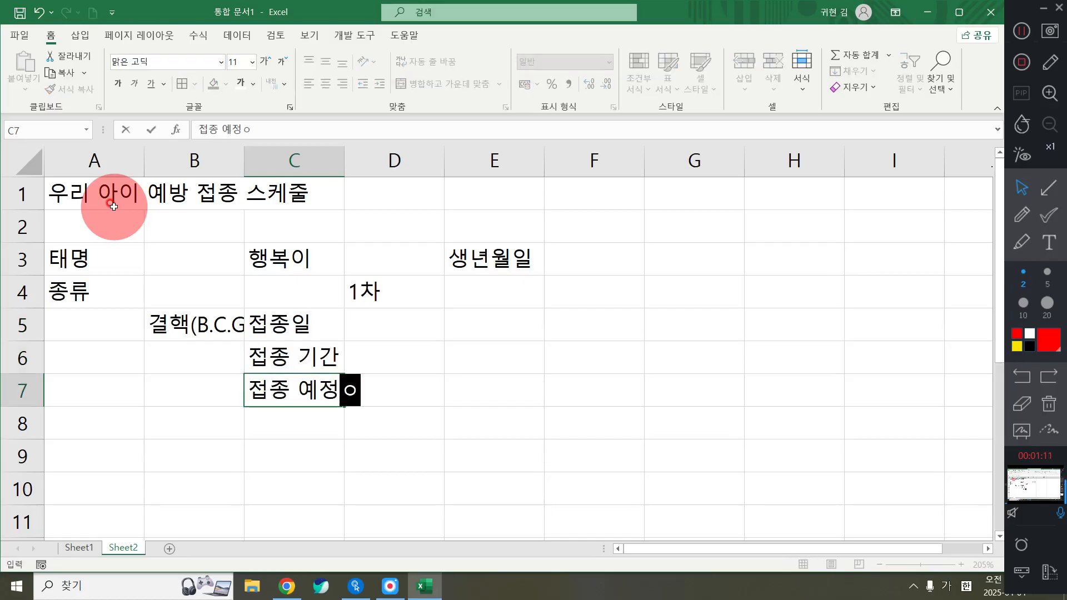
{"action": "type", "text": "일"}
{"action": "key", "text": "Return"}
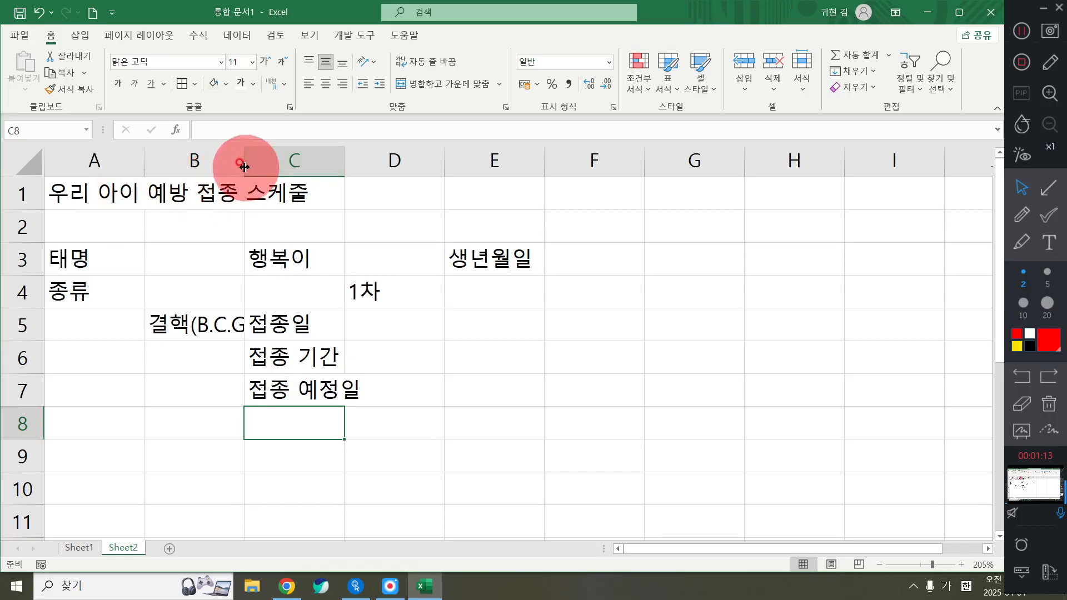
Step: Autofit column B's width to its contents
{"action": "double_click", "coordinate": [244, 166]}
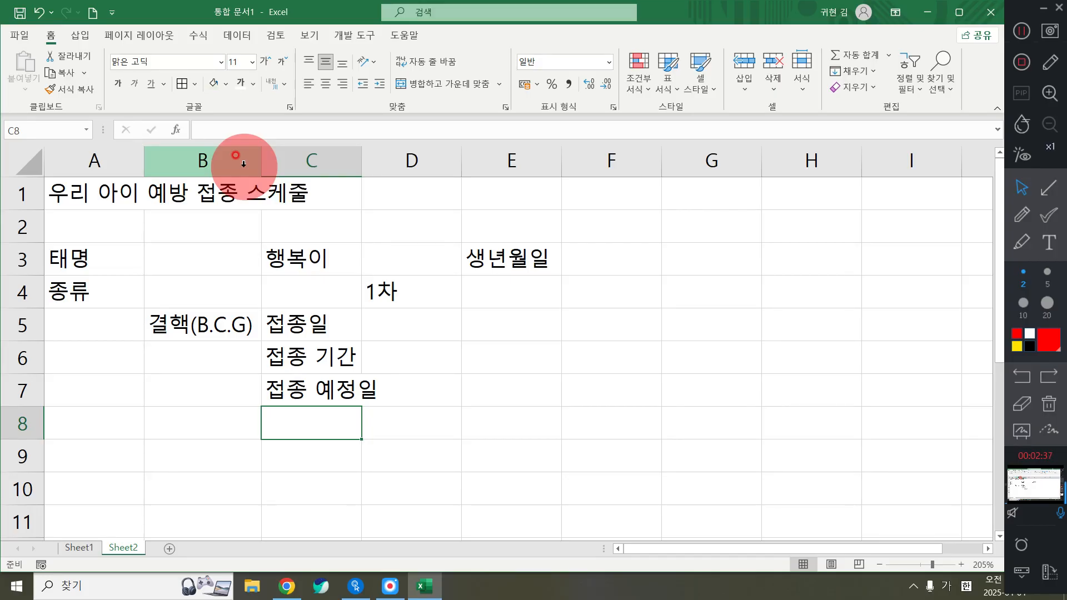
{"action": "left_click", "coordinate": [1021, 31]}
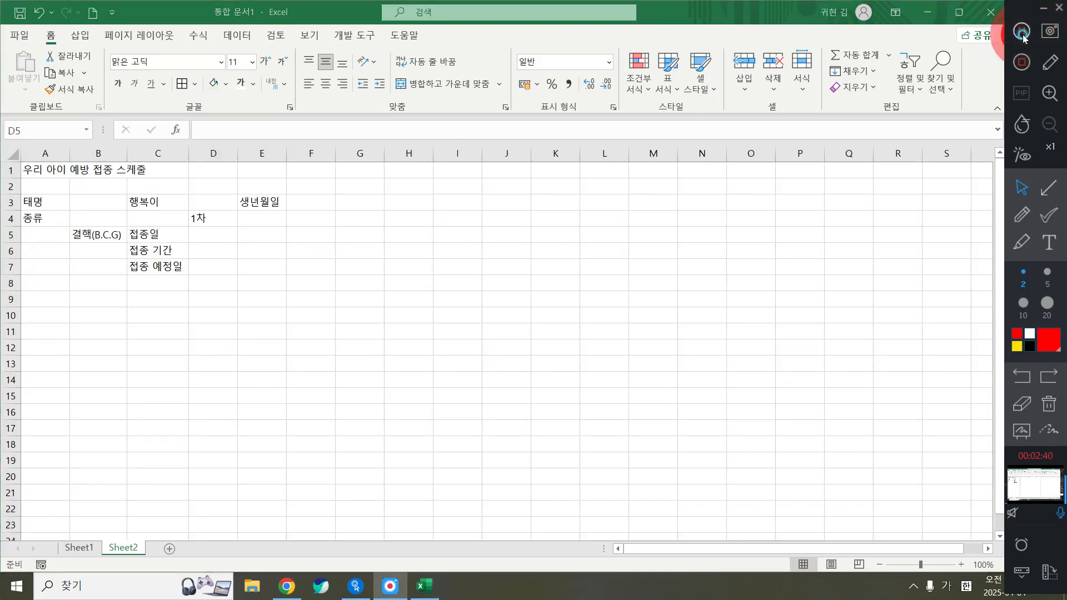
{"action": "left_click", "coordinate": [283, 256]}
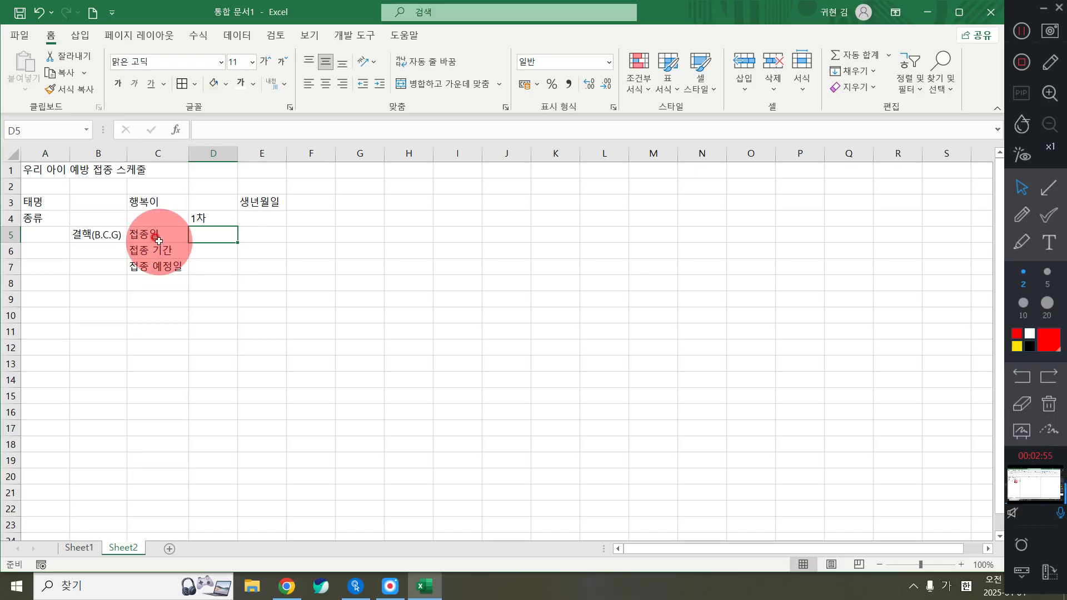
{"action": "left_click", "coordinate": [214, 217]}
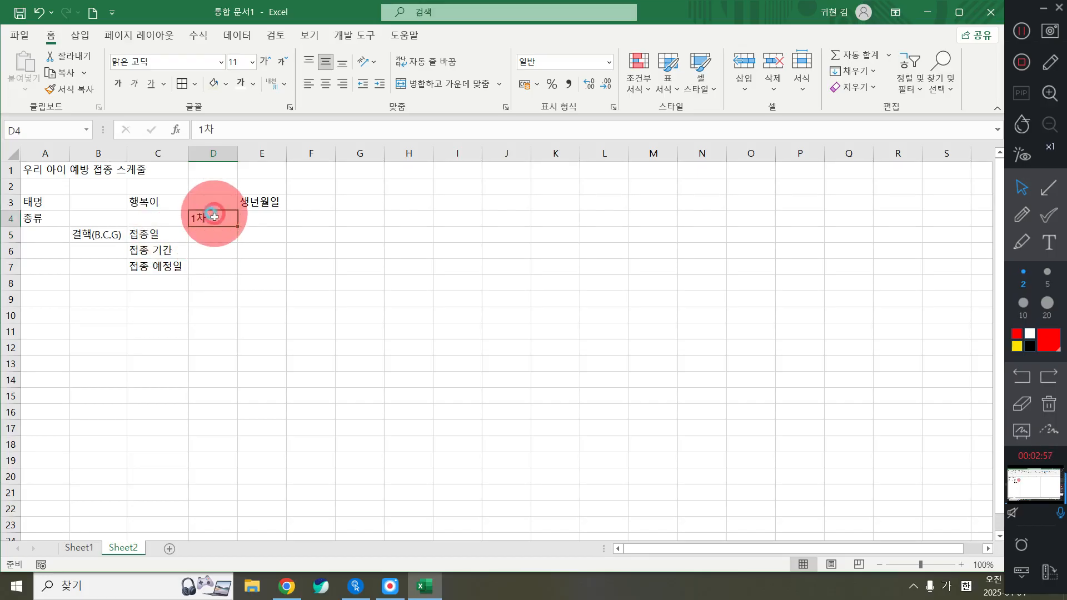
{"action": "left_click", "coordinate": [207, 252]}
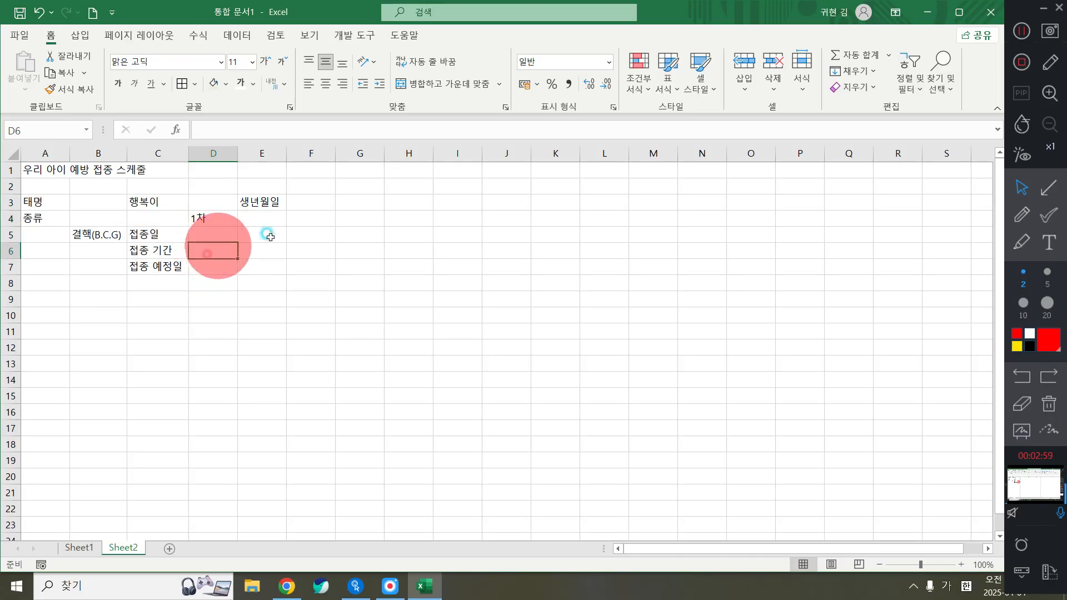
{"action": "left_click", "coordinate": [211, 218]}
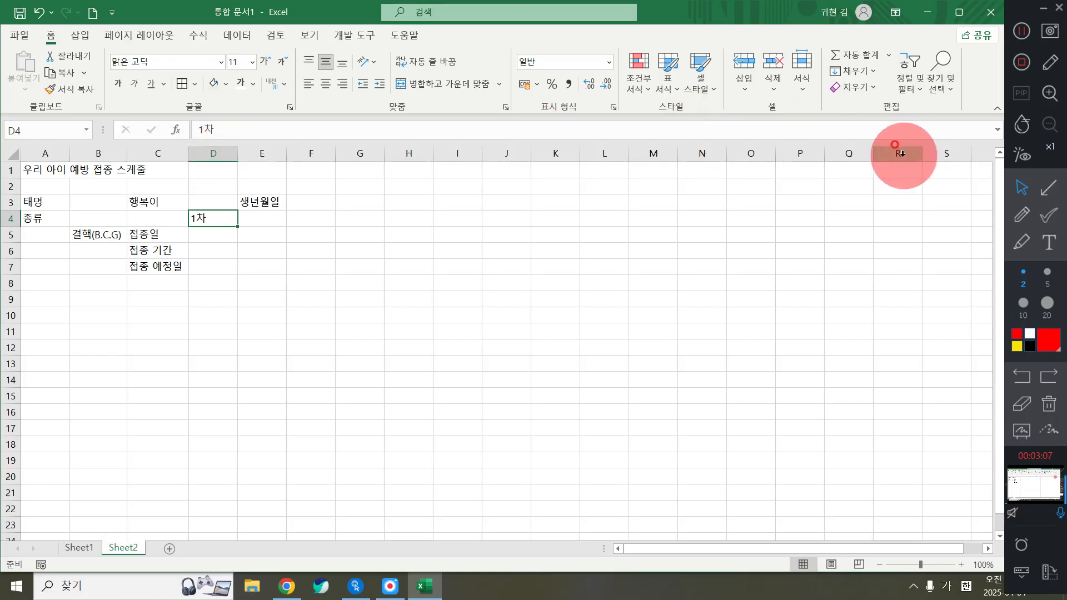
{"action": "left_click_drag", "start_coordinate": [214, 153], "coordinate": [883, 146]}
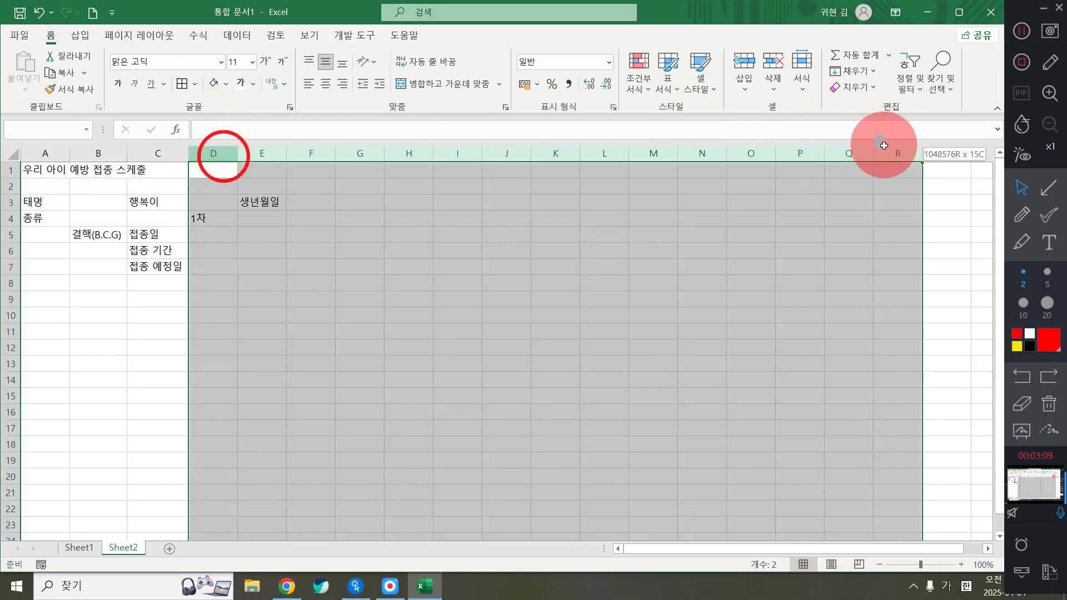
{"action": "left_click", "coordinate": [789, 250]}
{"action": "left_click", "coordinate": [1048, 188]}
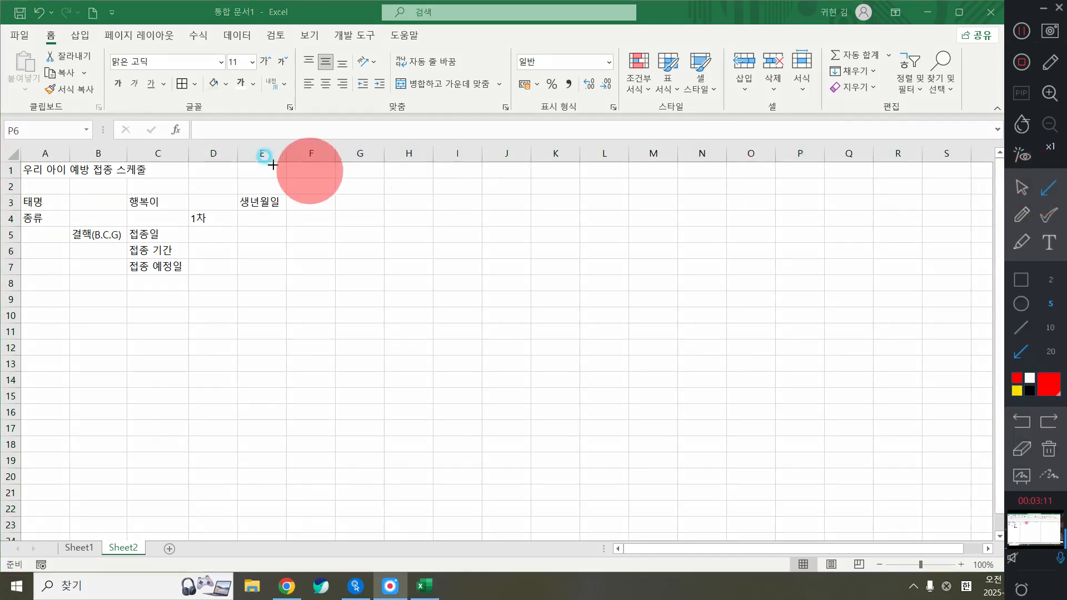
{"action": "left_click", "coordinate": [206, 151]}
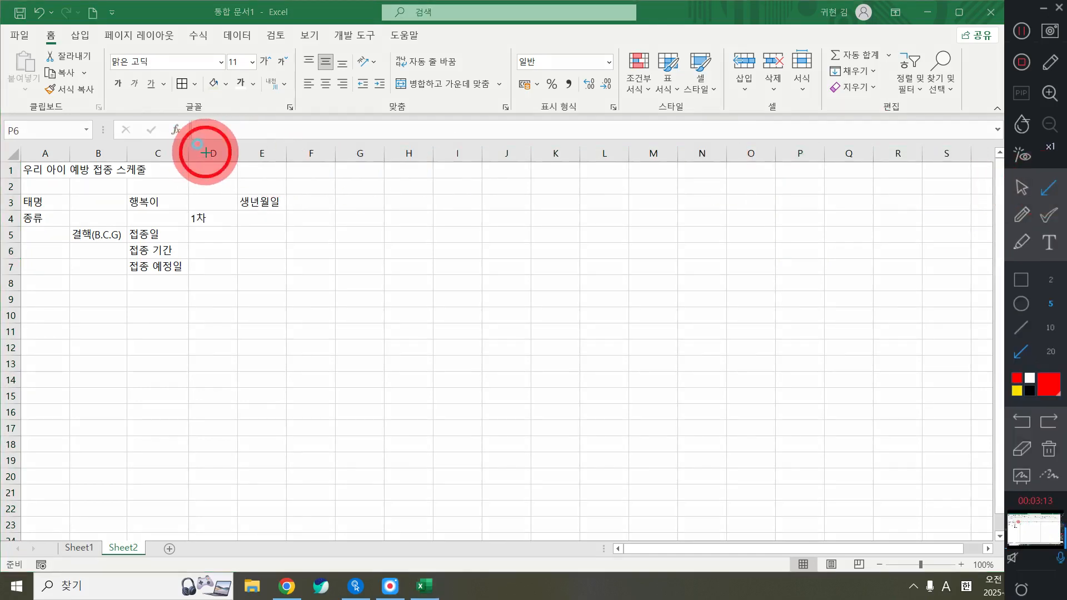
{"action": "left_click_drag", "start_coordinate": [206, 152], "coordinate": [897, 151]}
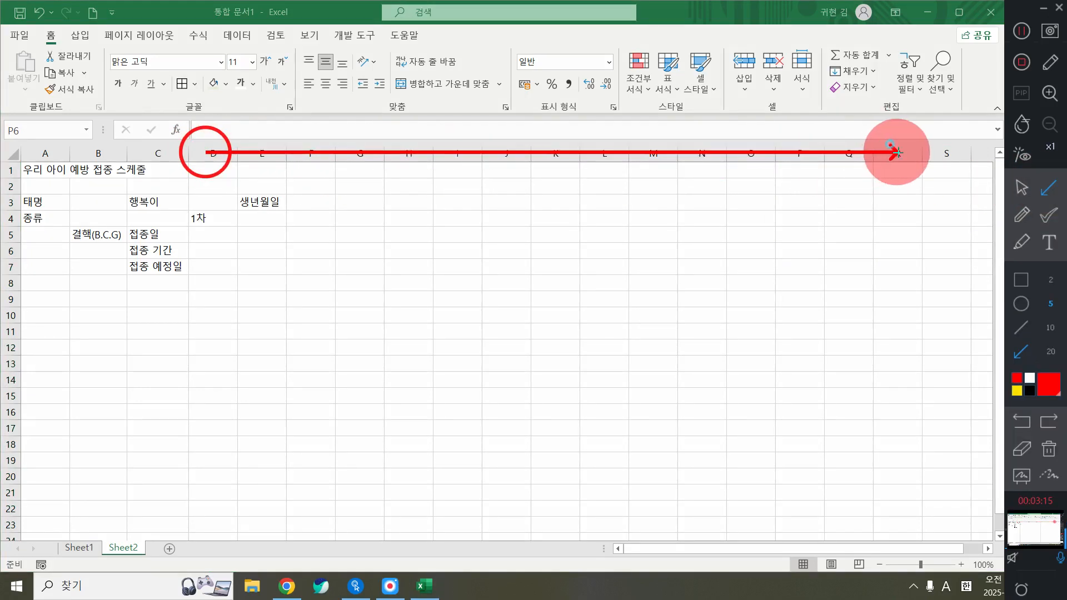
{"action": "left_click", "coordinate": [1021, 188]}
Step: Set the width of columns D through R to 5
{"action": "left_click", "coordinate": [224, 156]}
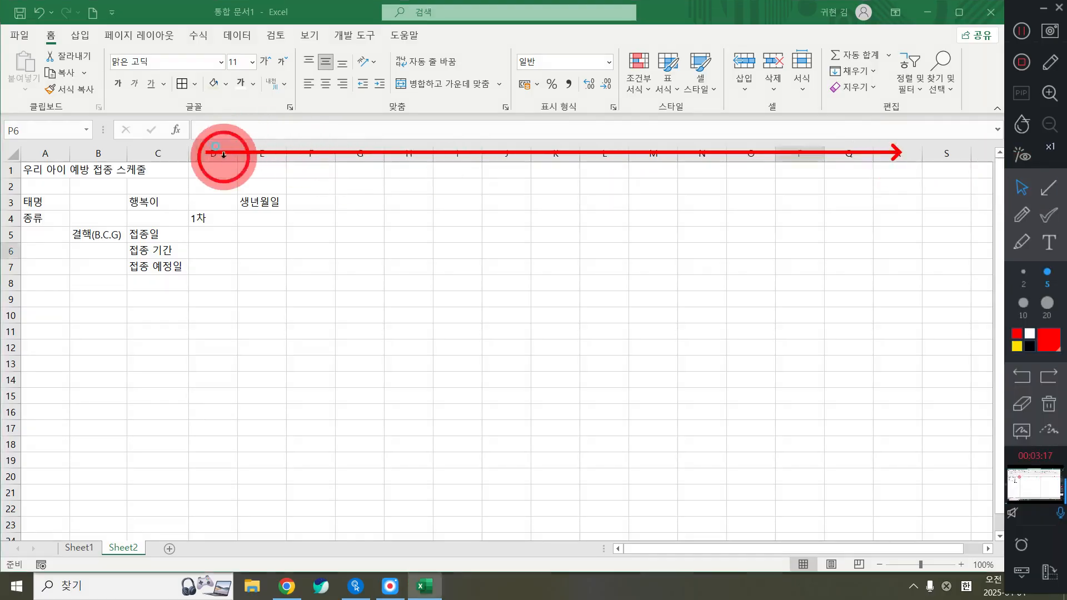
{"action": "left_click_drag", "start_coordinate": [223, 155], "coordinate": [899, 147]}
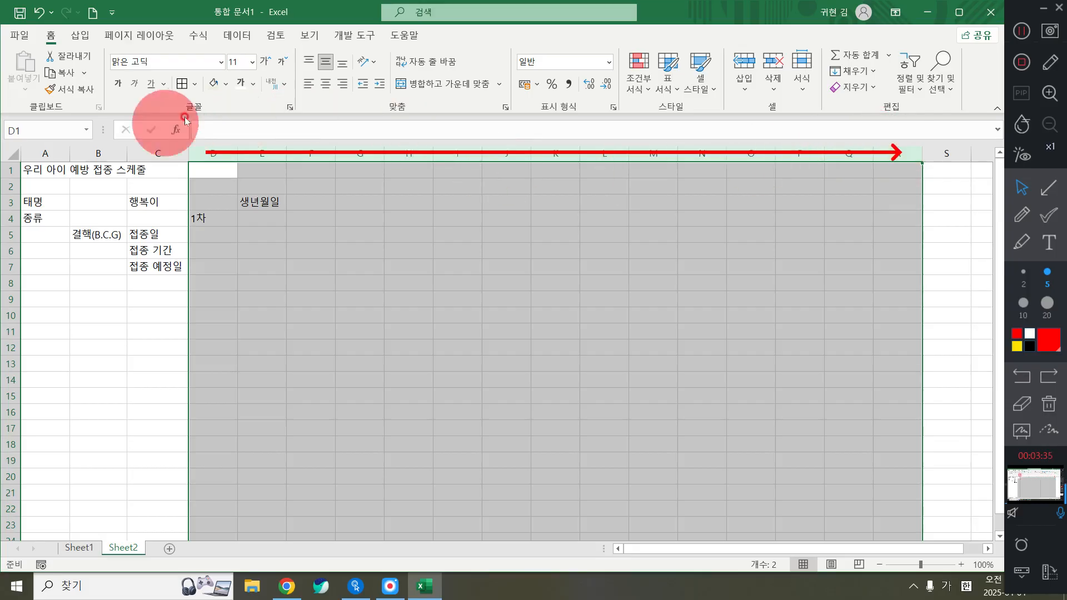
{"action": "right_click", "coordinate": [896, 150]}
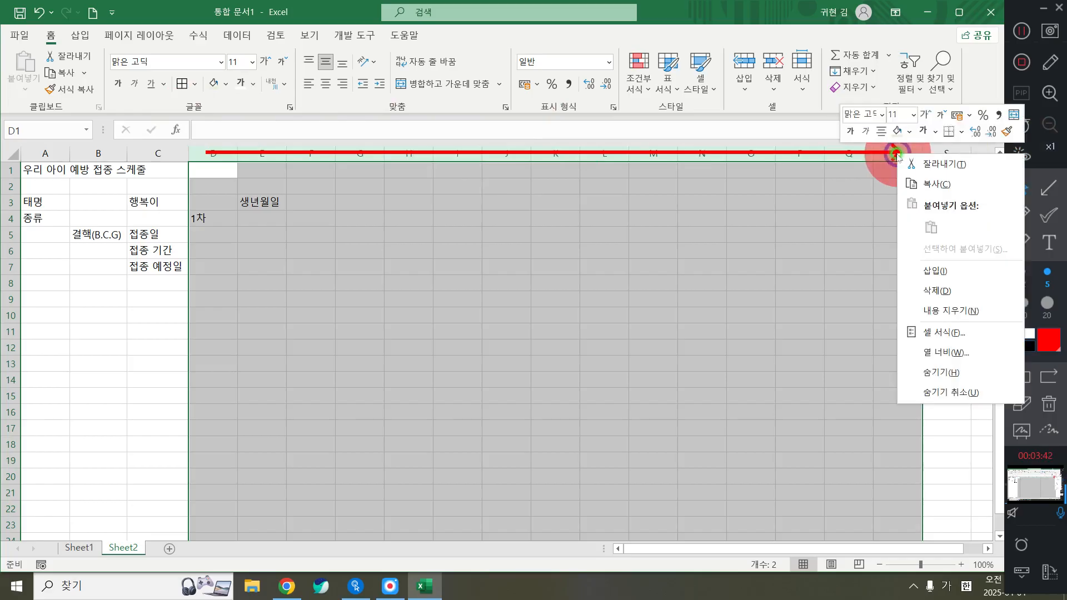
{"action": "left_click", "coordinate": [946, 352]}
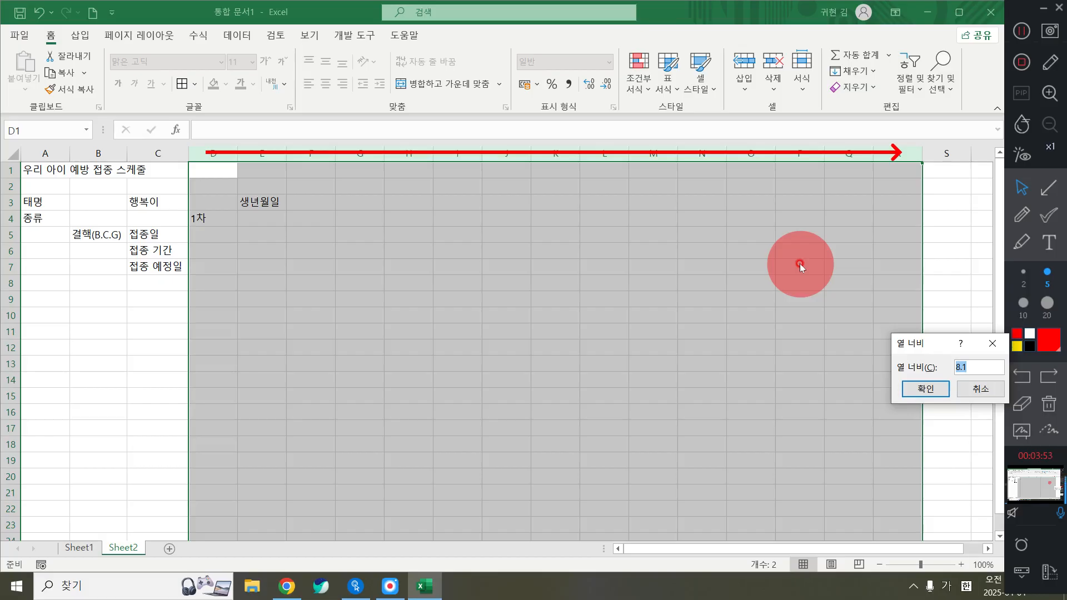
{"action": "type", "text": "5"}
{"action": "left_click", "coordinate": [925, 388]}
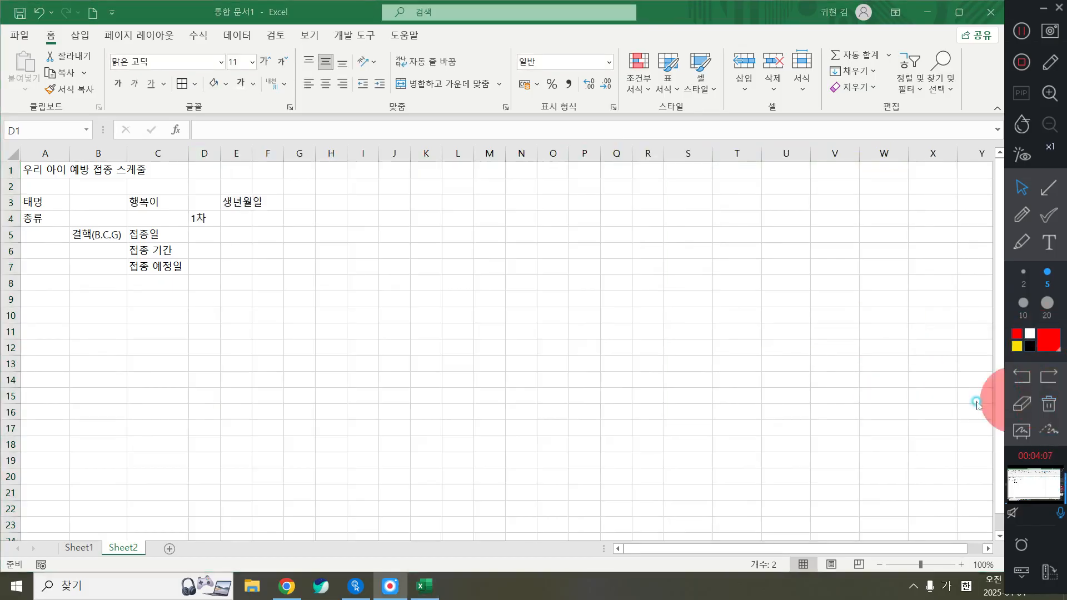
{"action": "left_click", "coordinate": [1048, 403]}
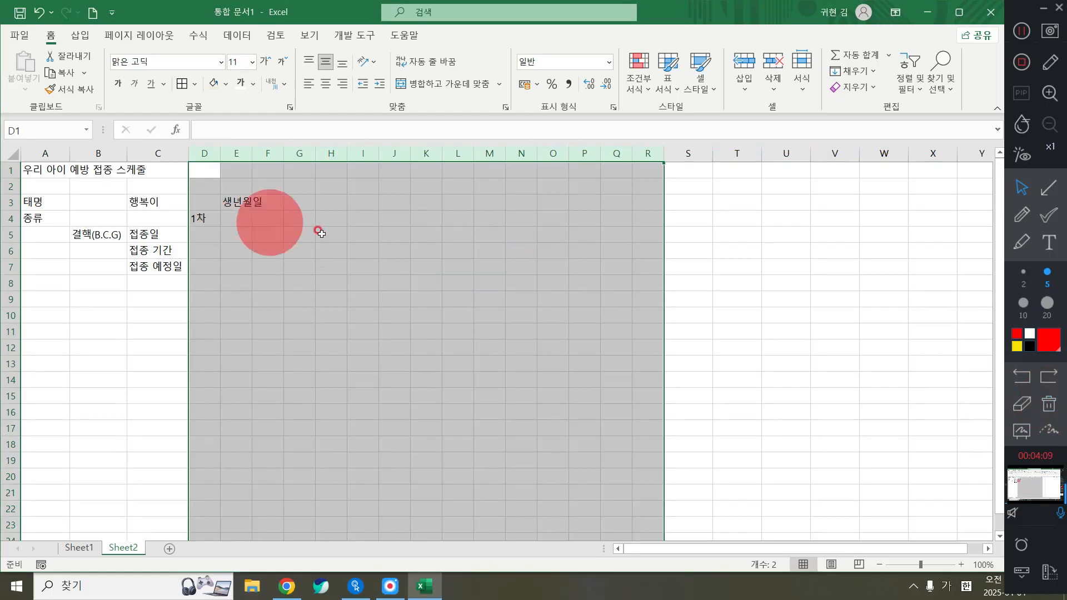
Step: Autofit column C's width to its contents and widen column B well beyond the vaccine name
{"action": "scroll", "coordinate": [383, 260], "scroll_direction": "up", "scroll_amount": 2}
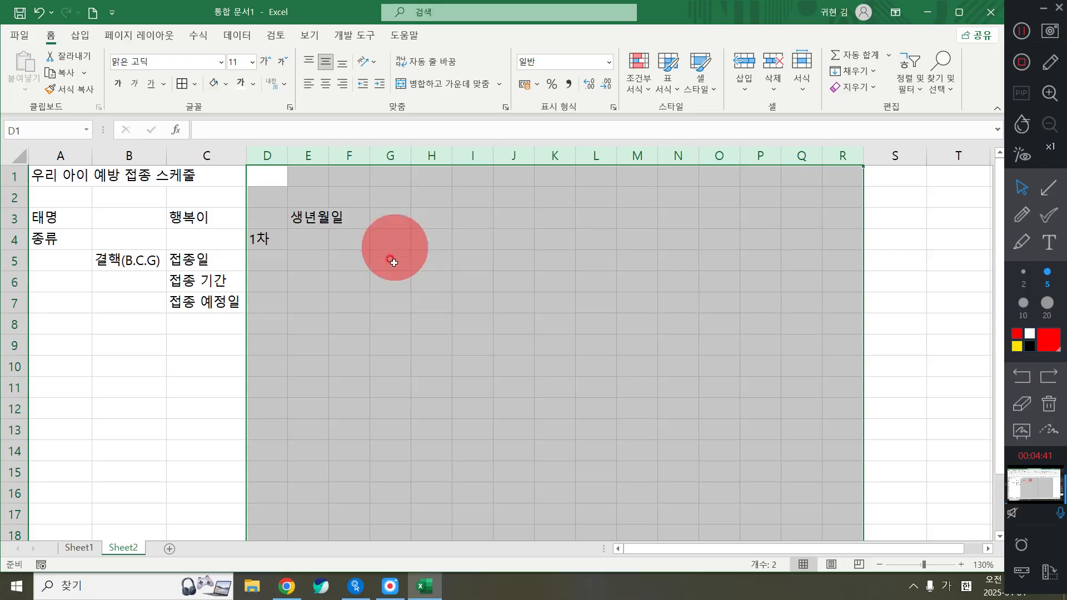
{"action": "left_click", "coordinate": [240, 194]}
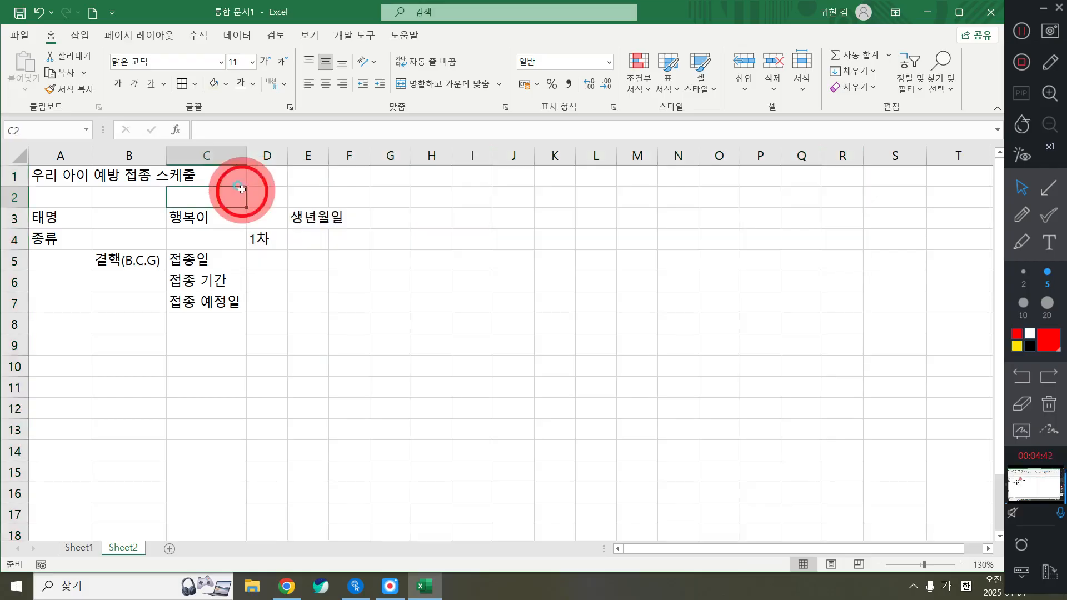
{"action": "double_click", "coordinate": [247, 160]}
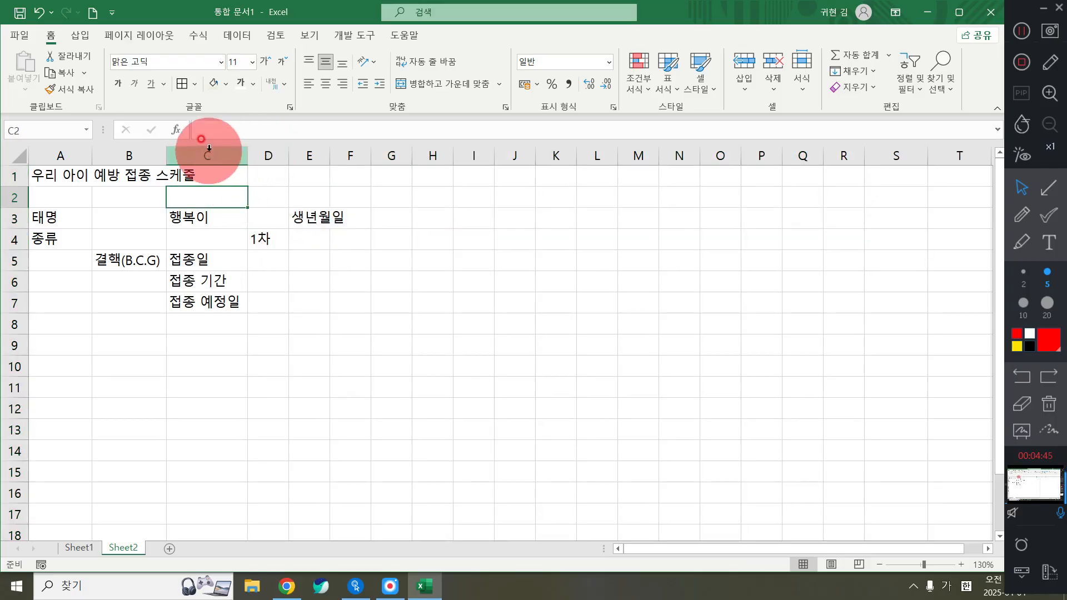
{"action": "double_click", "coordinate": [246, 155]}
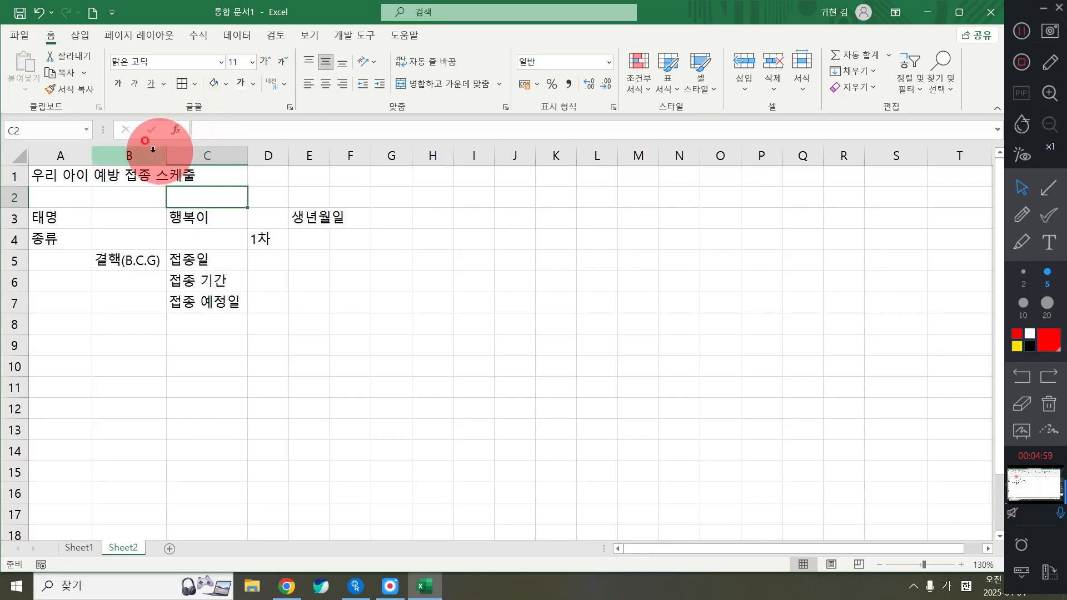
{"action": "left_click_drag", "start_coordinate": [153, 149], "coordinate": [196, 157]}
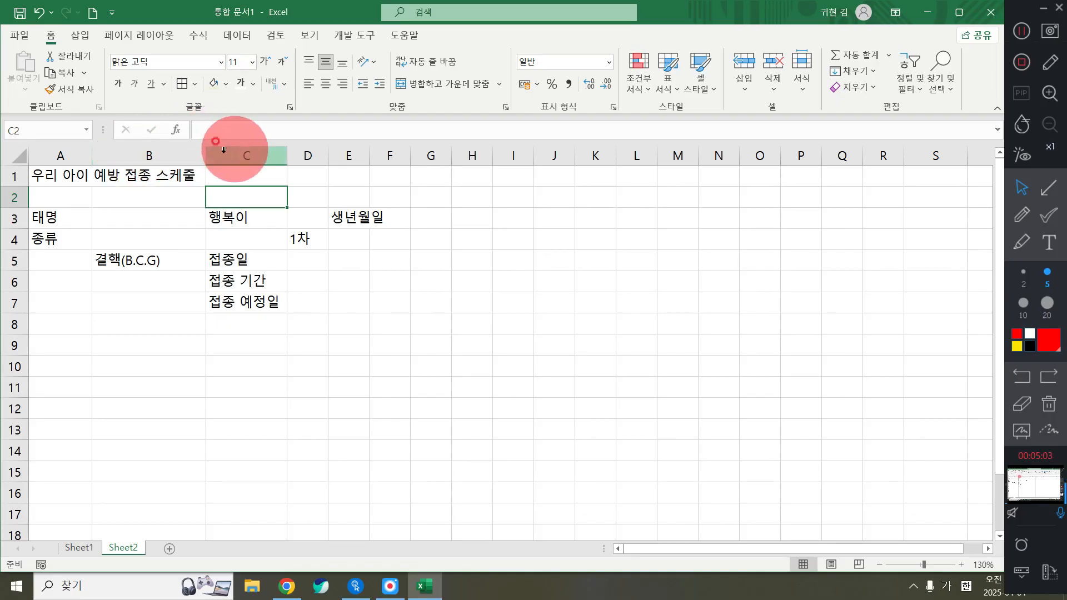
{"action": "left_click_drag", "start_coordinate": [205, 150], "coordinate": [213, 155]}
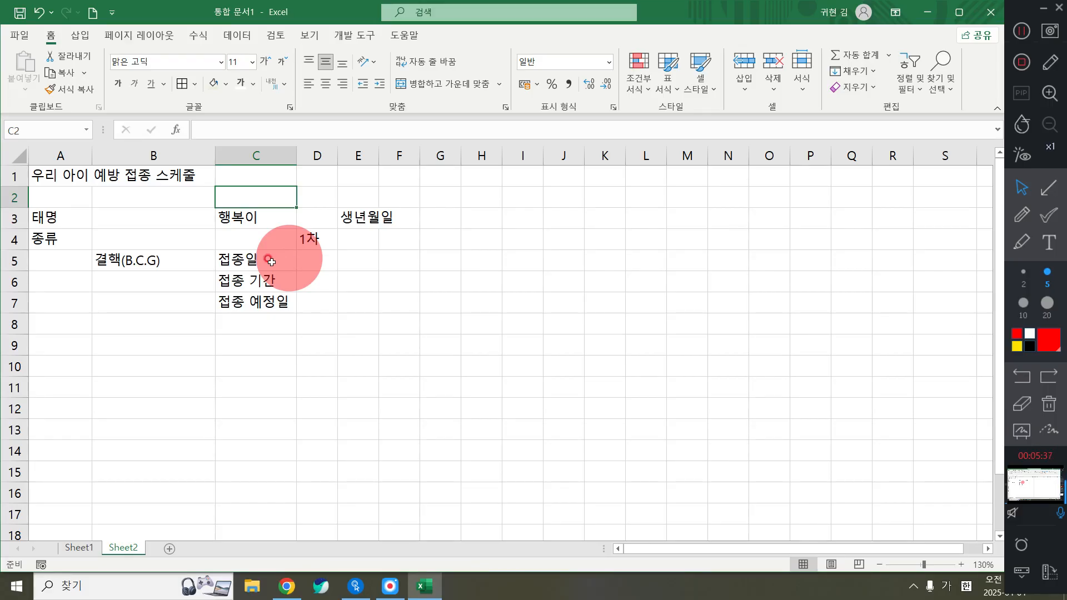
Step: Enter 생후 in cell D6 and 일 in cell F6 of the 접종 기간 row, leaving E6 empty between them
{"action": "left_click", "coordinate": [321, 287]}
{"action": "type", "text": "생후"}
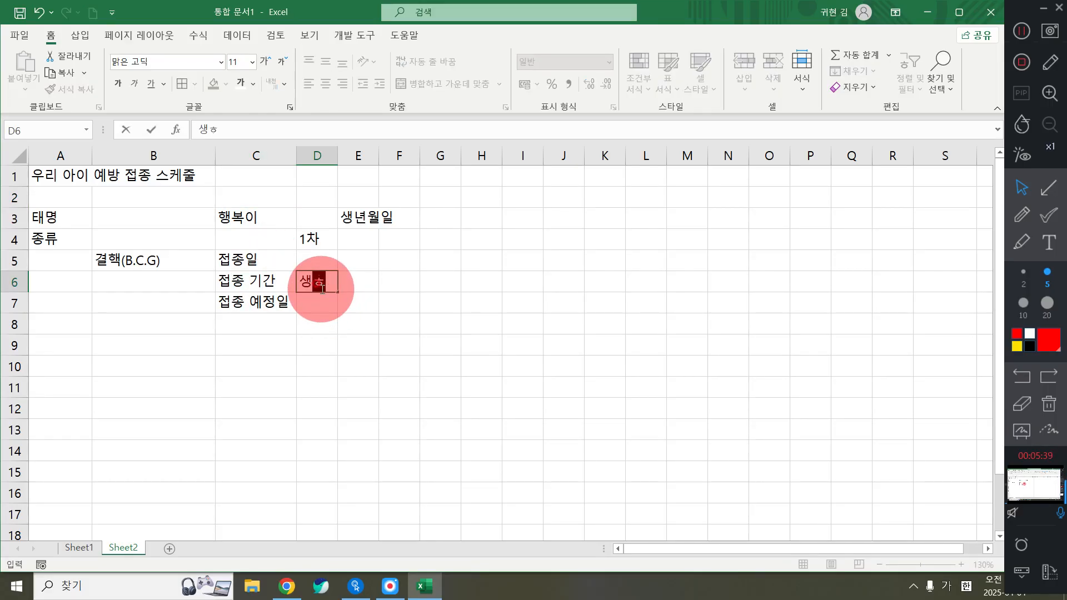
{"action": "key", "text": "Right"}
{"action": "key", "text": "Right"}
{"action": "key", "text": "Right"}
{"action": "key", "text": "Left"}
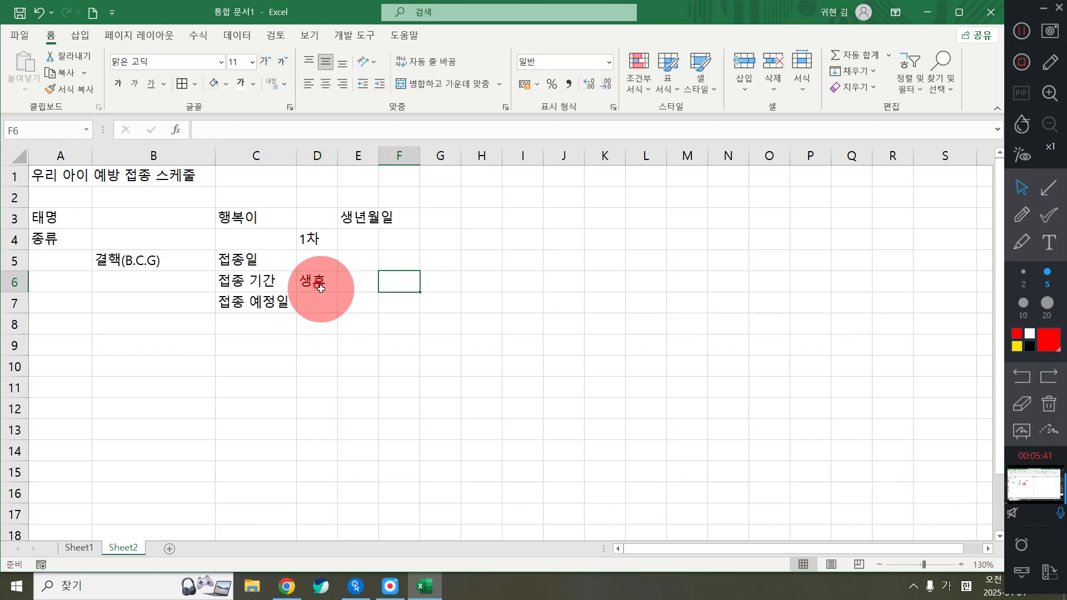
{"action": "type", "text": "일"}
{"action": "key", "text": "Return"}
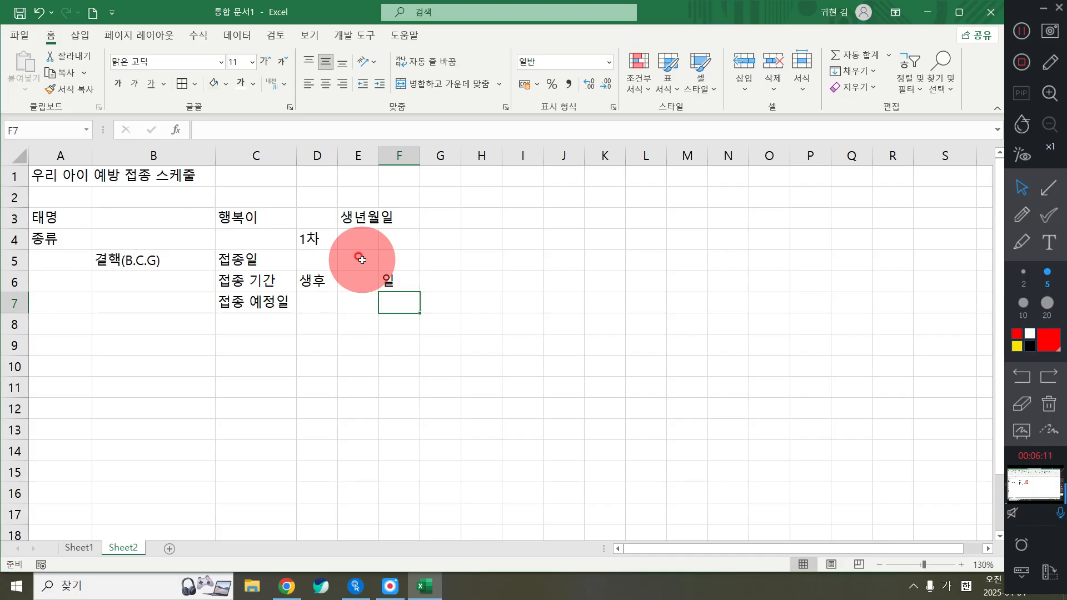
Step: Apply all borders (모든 테두리) to the table range A3:F7
{"action": "left_click", "coordinate": [188, 278]}
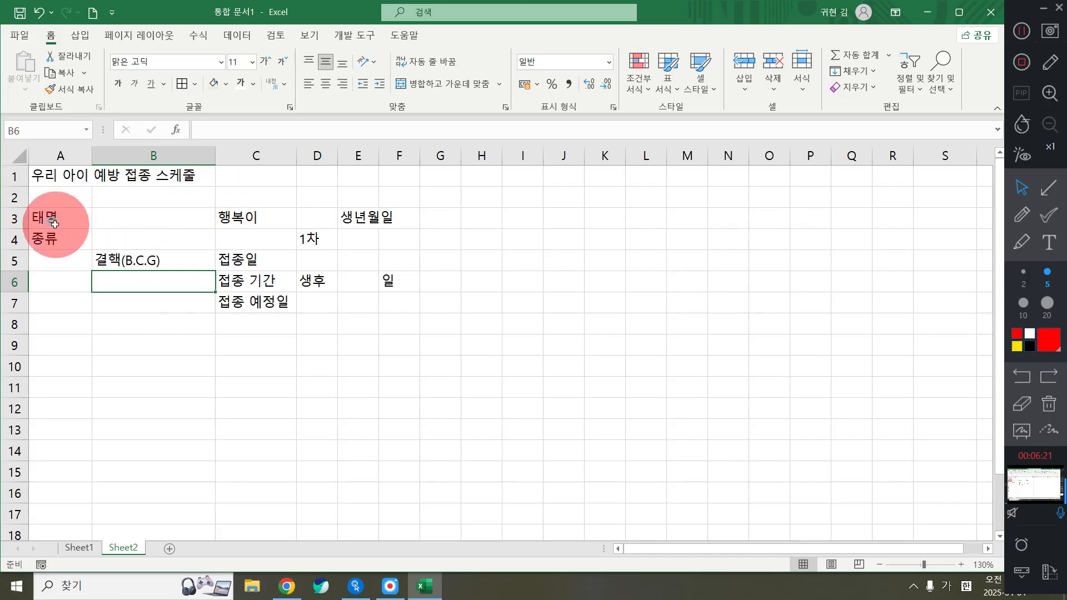
{"action": "left_click_drag", "start_coordinate": [56, 222], "coordinate": [397, 310]}
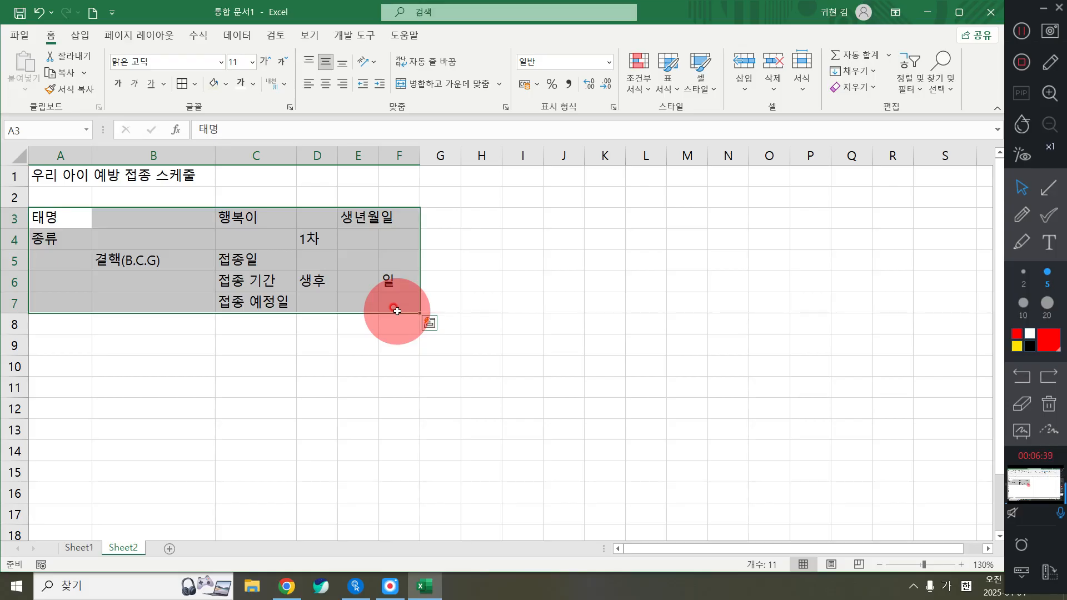
{"action": "left_click", "coordinate": [197, 85]}
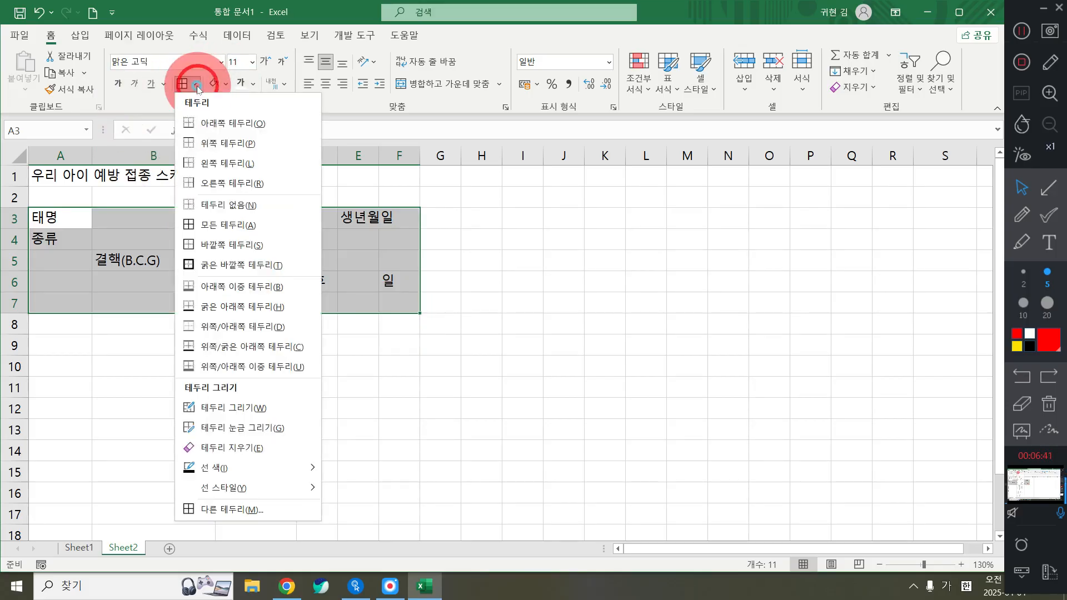
{"action": "left_click", "coordinate": [198, 86]}
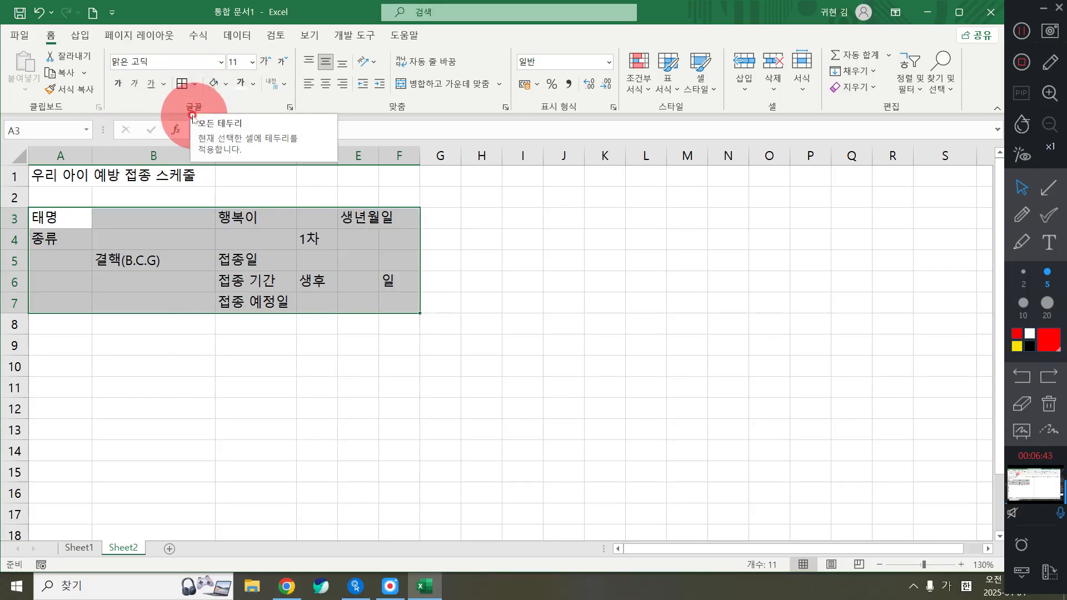
{"action": "left_click", "coordinate": [196, 86]}
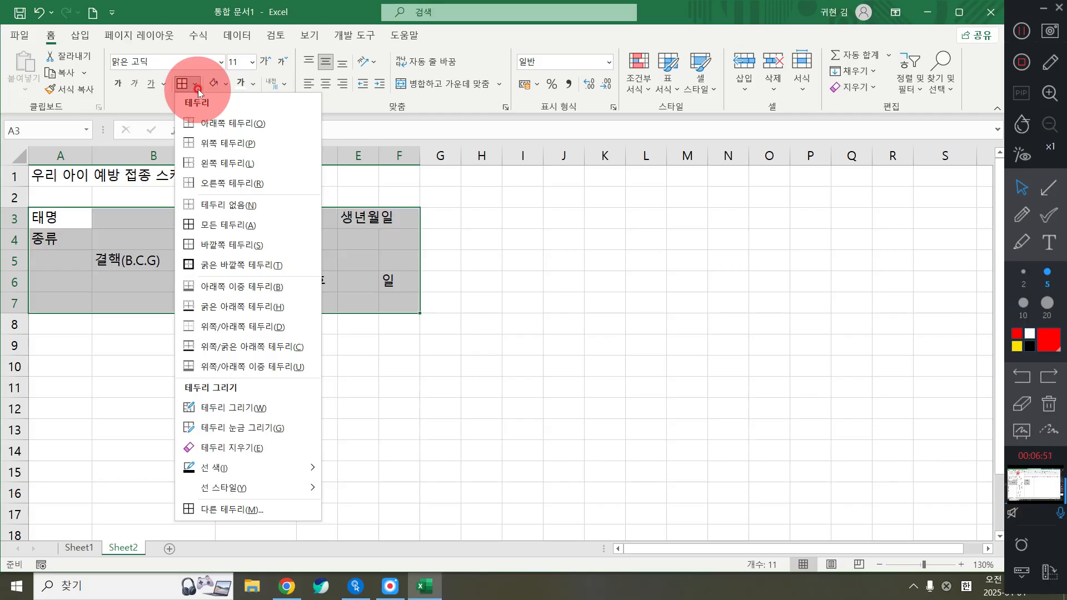
{"action": "left_click", "coordinate": [218, 220]}
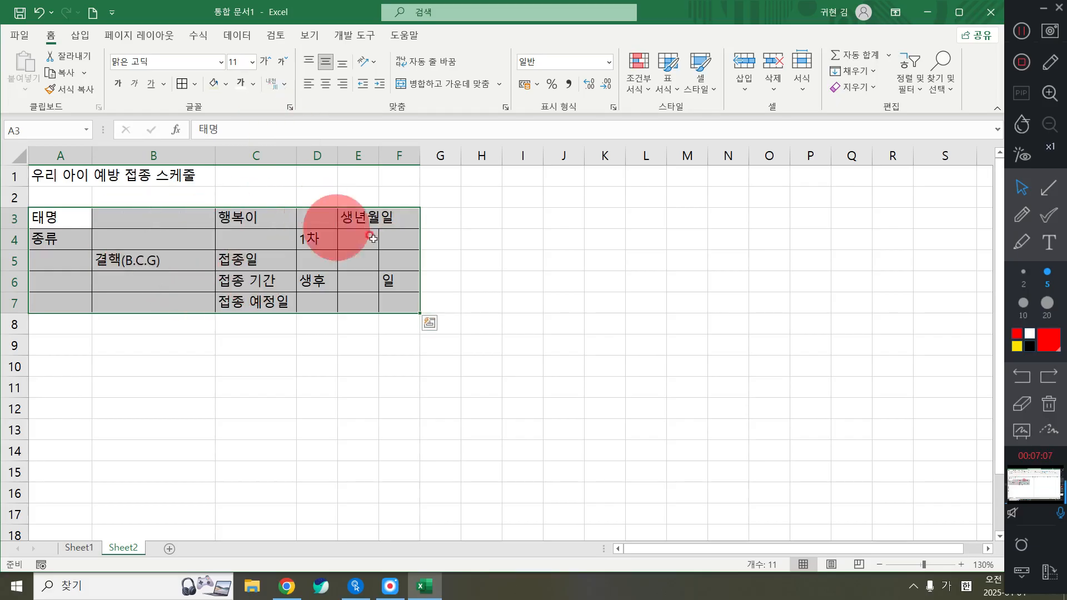
{"action": "left_click", "coordinate": [509, 243]}
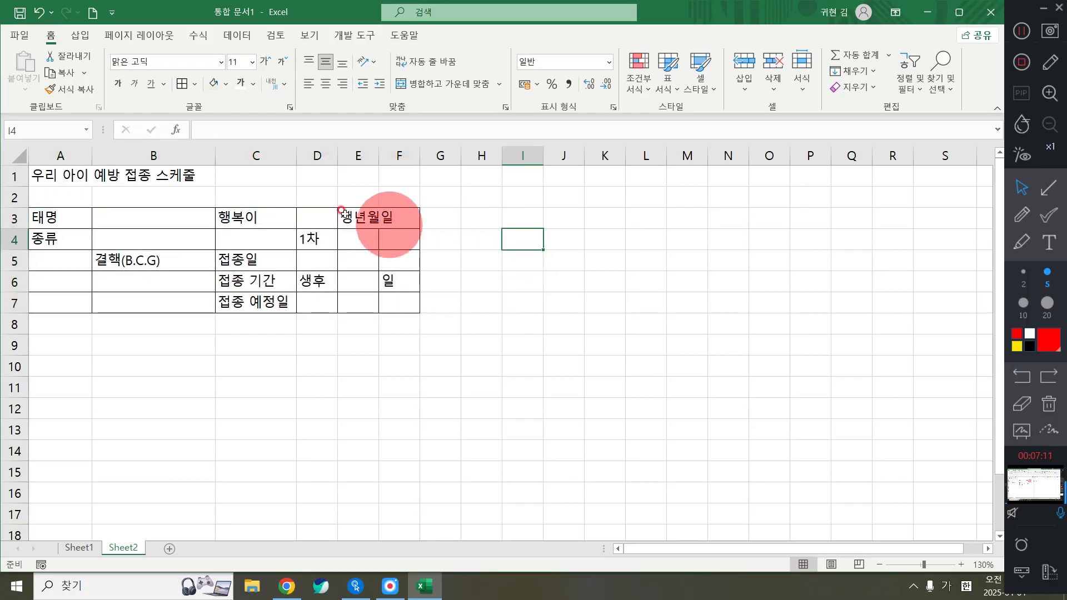
{"action": "left_click", "coordinate": [1047, 195]}
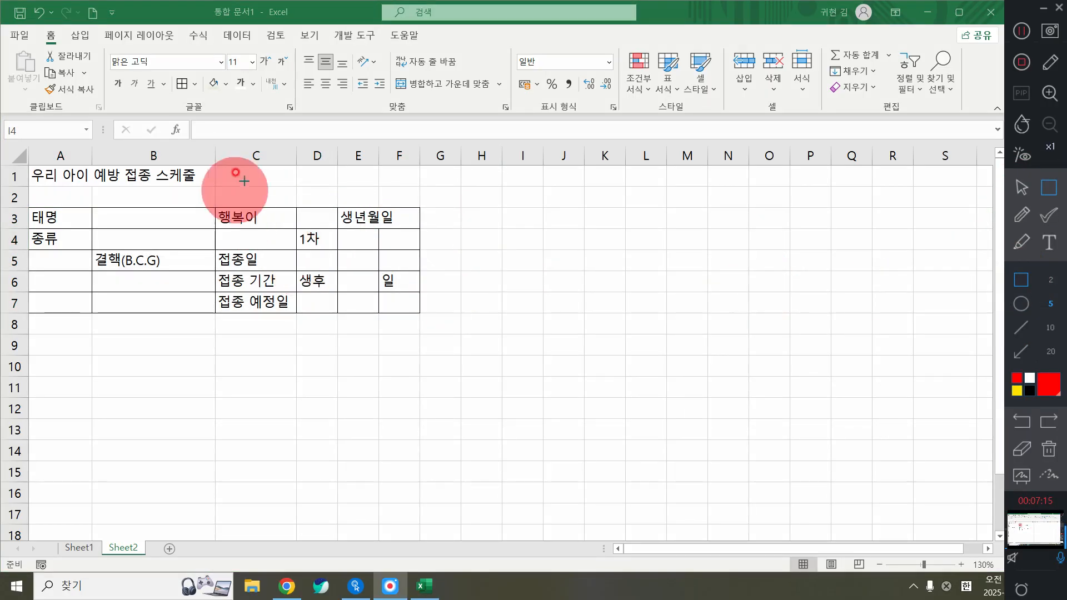
{"action": "left_click_drag", "start_coordinate": [287, 194], "coordinate": [364, 255]}
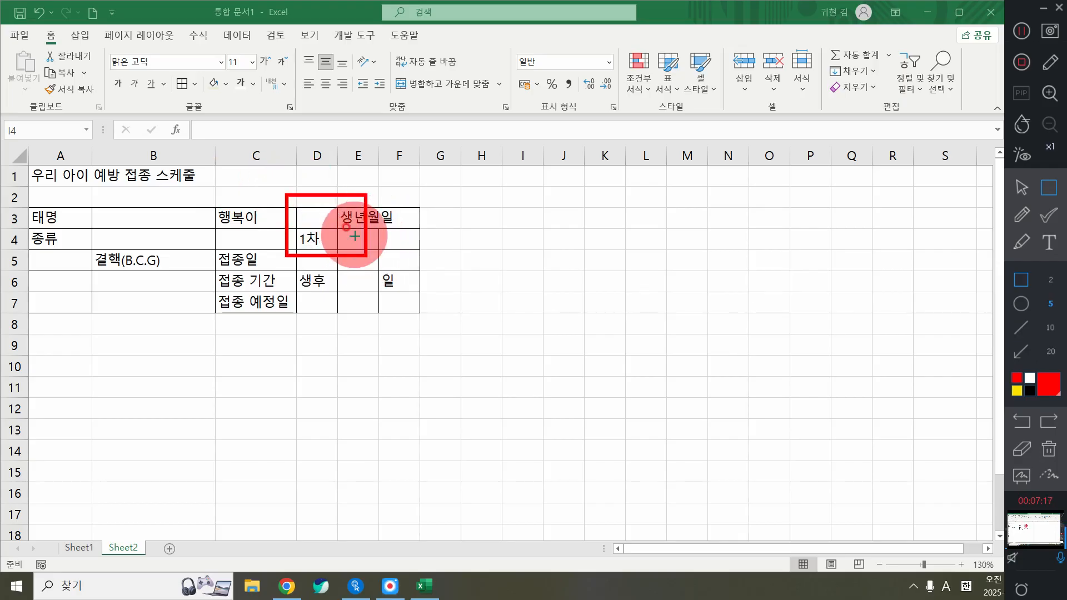
{"action": "right_click", "coordinate": [323, 217]}
{"action": "left_click_drag", "start_coordinate": [296, 200], "coordinate": [341, 220]}
{"action": "right_click", "coordinate": [425, 243]}
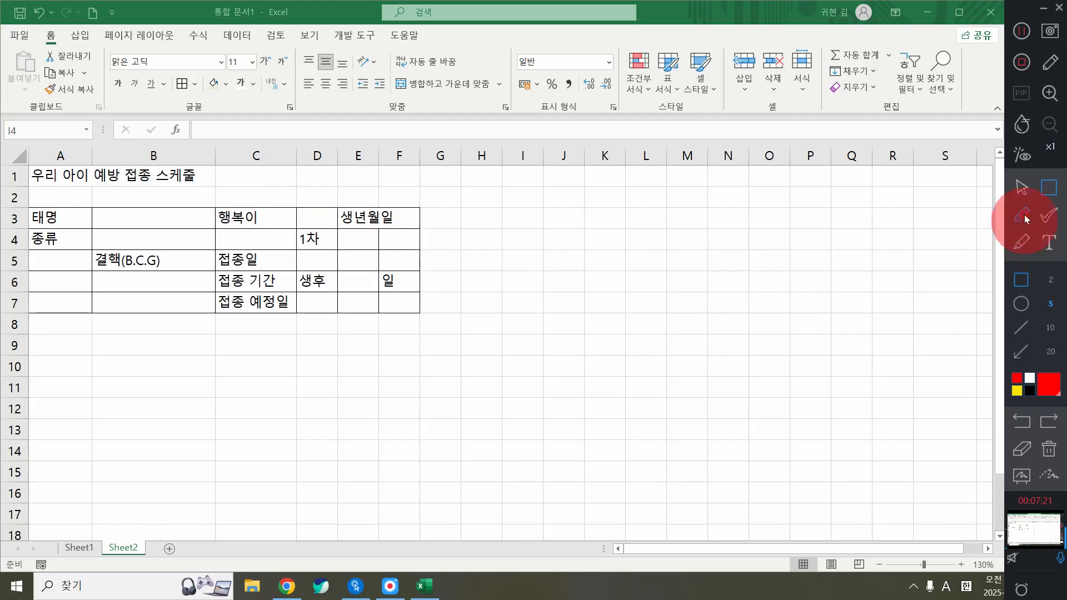
{"action": "left_click", "coordinate": [1020, 187]}
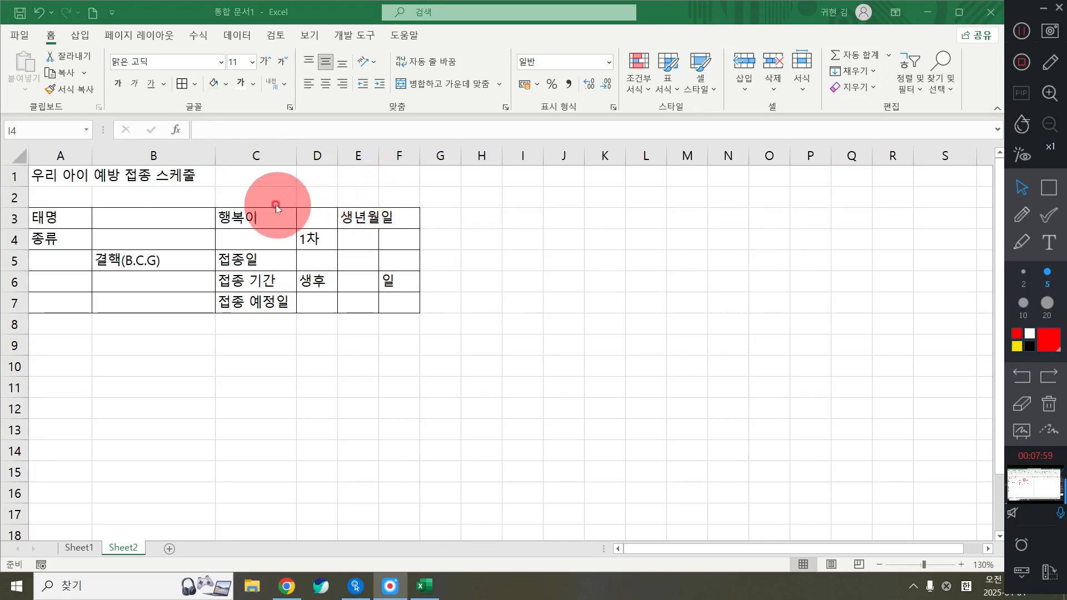
Step: Remove the borders from cell D2 above the table with the 테두리 없음 option
{"action": "left_click", "coordinate": [315, 202]}
{"action": "left_click", "coordinate": [309, 195]}
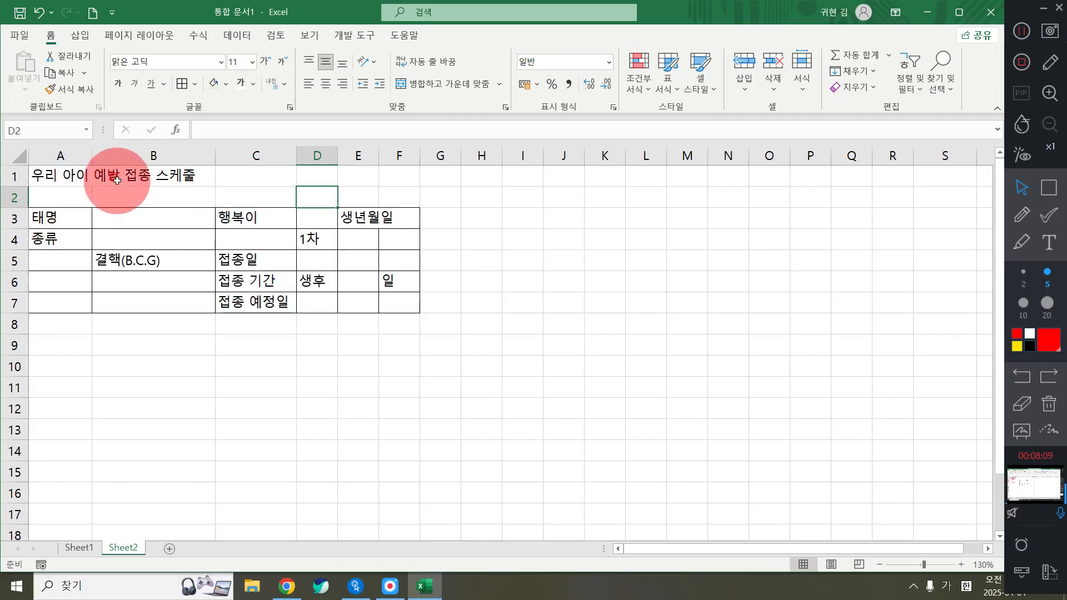
{"action": "left_click", "coordinate": [195, 83]}
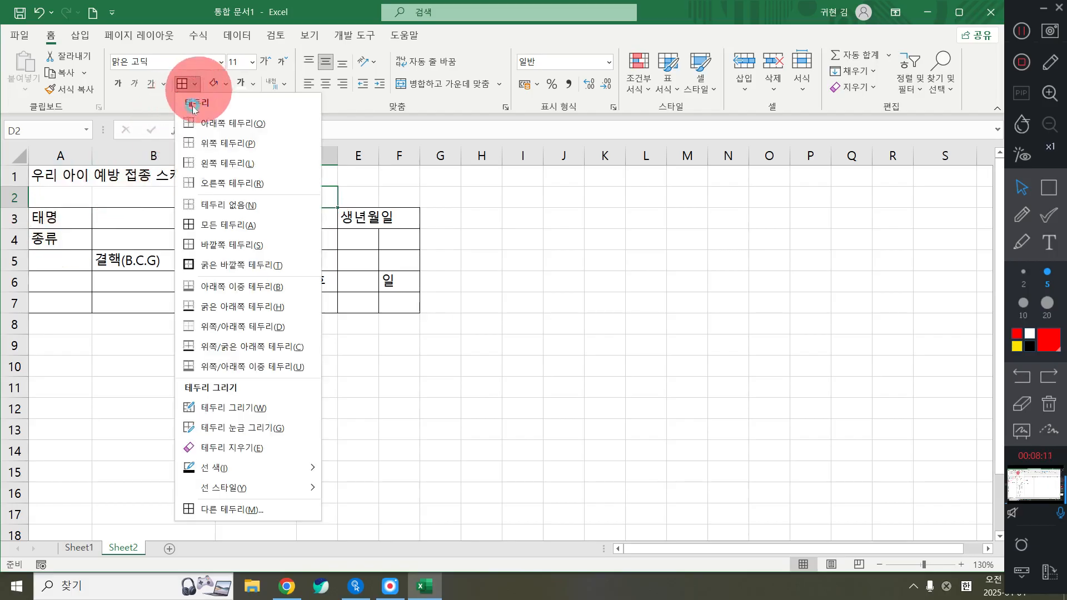
{"action": "left_click", "coordinate": [225, 205]}
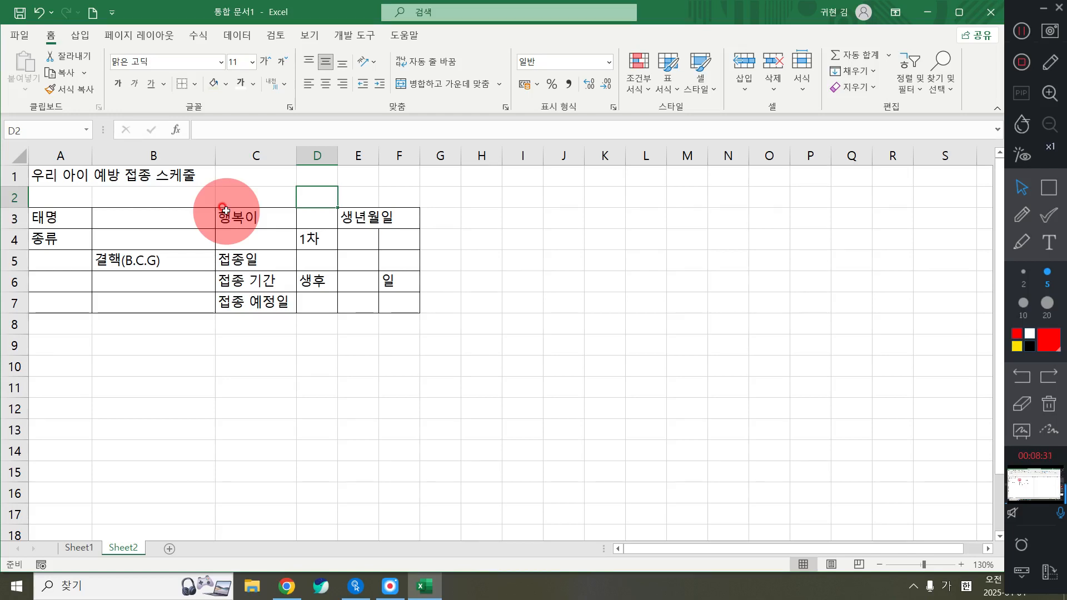
{"action": "left_click", "coordinate": [483, 339]}
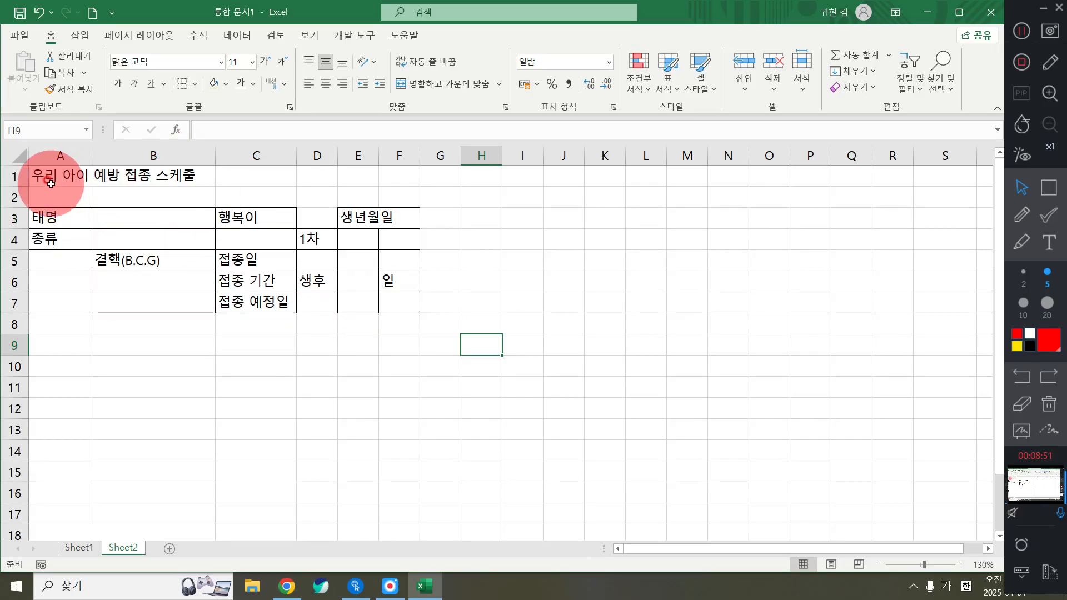
{"action": "left_click_drag", "start_coordinate": [49, 175], "coordinate": [769, 167]}
{"action": "left_click", "coordinate": [578, 275]}
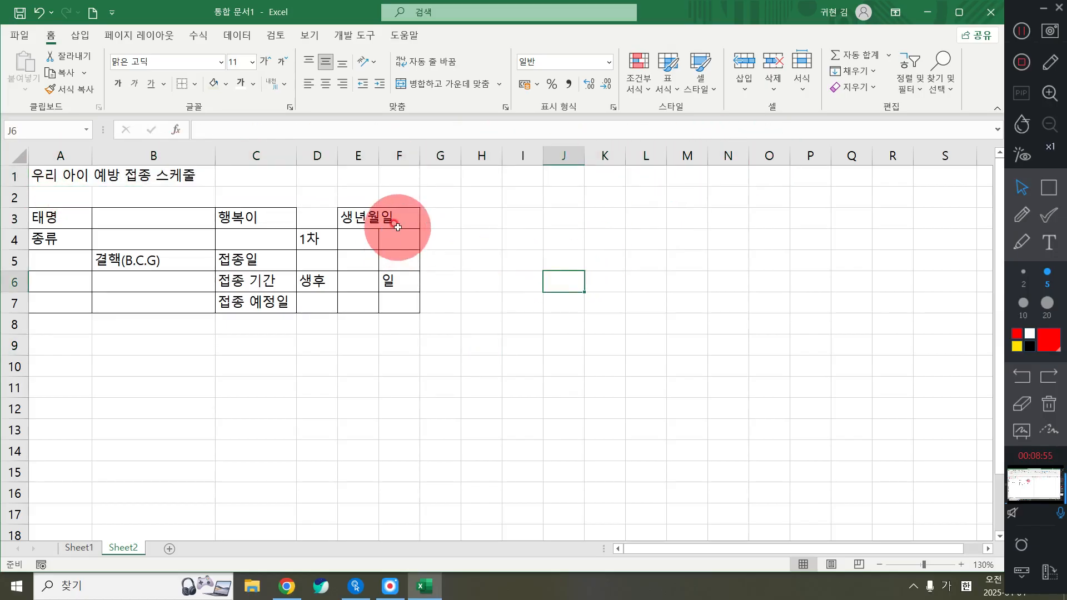
Step: Apply all borders (모든 테두리) to cells G3:J3 beside the 생년월일 label
{"action": "left_click_drag", "start_coordinate": [430, 215], "coordinate": [561, 217]}
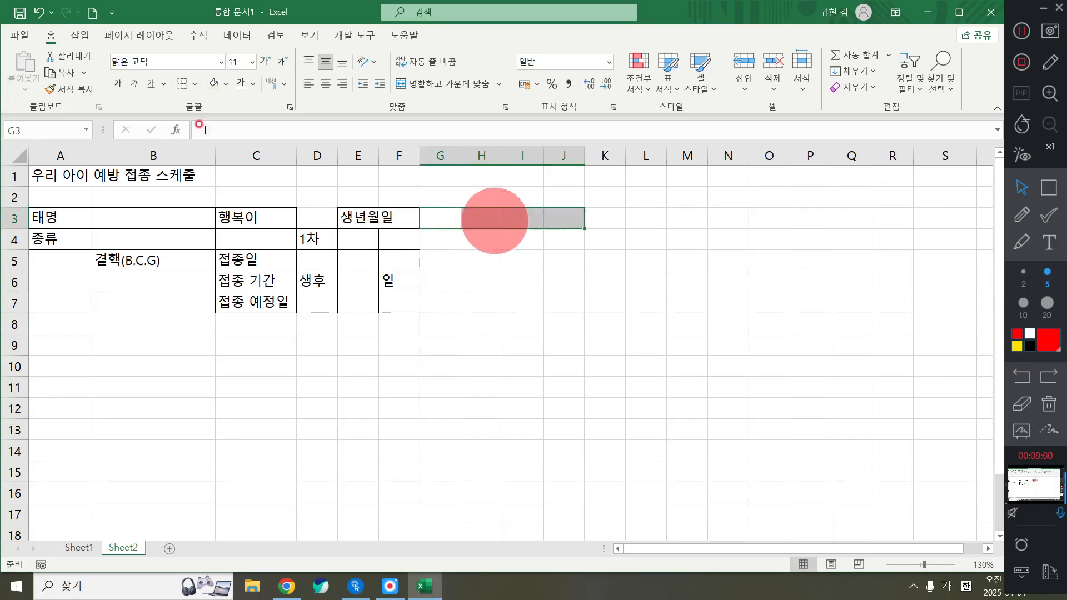
{"action": "left_click", "coordinate": [194, 84]}
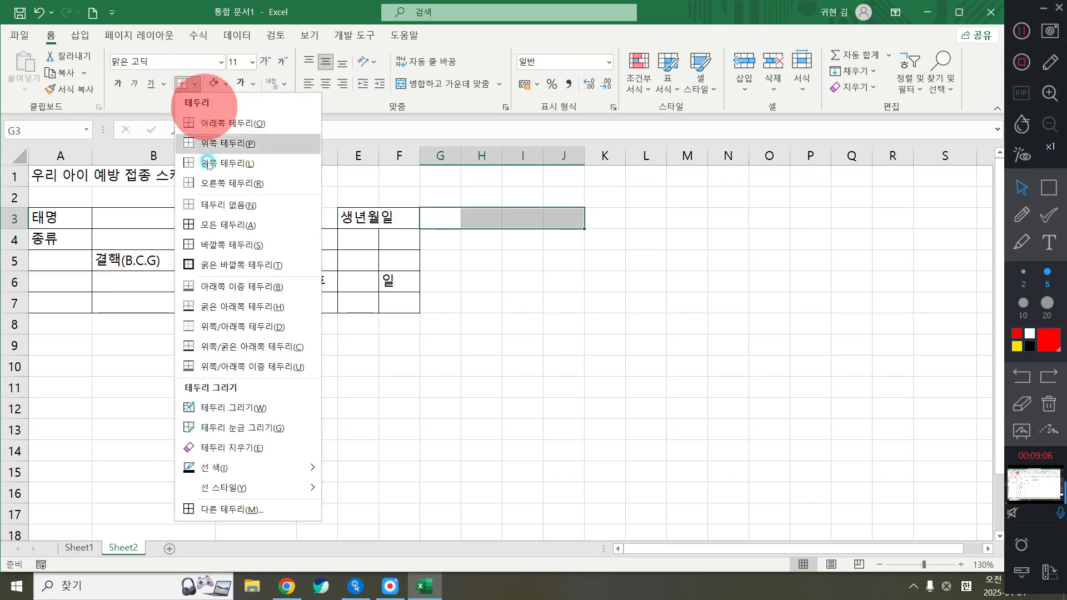
{"action": "left_click", "coordinate": [239, 223]}
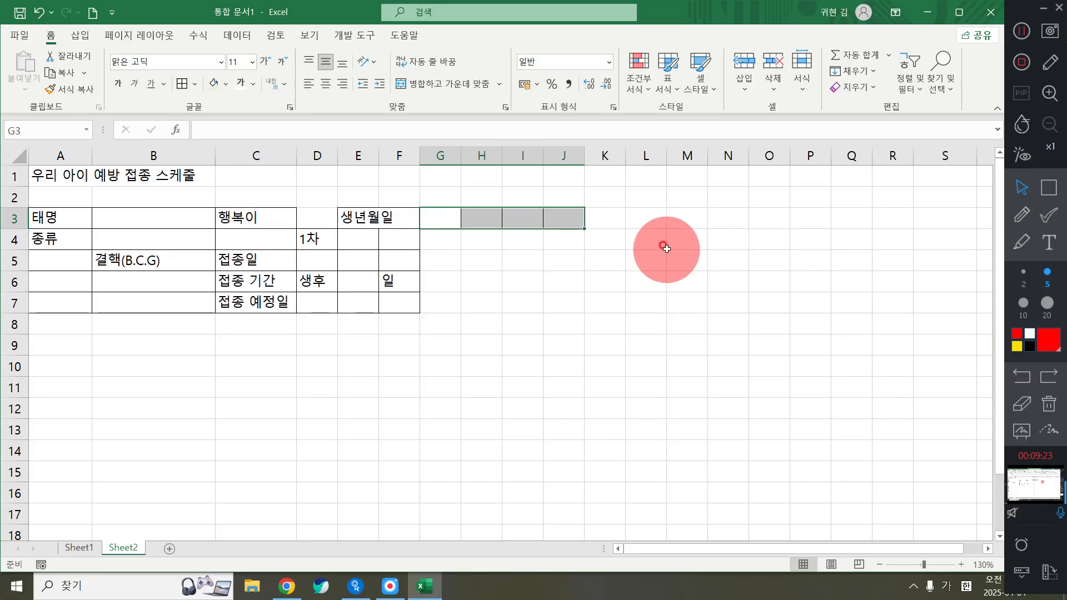
Step: Merge and center the title 우리 아이 예방 접종 스케줄 across A1:R1
{"action": "left_click", "coordinate": [176, 262]}
{"action": "left_click_drag", "start_coordinate": [51, 174], "coordinate": [803, 172]}
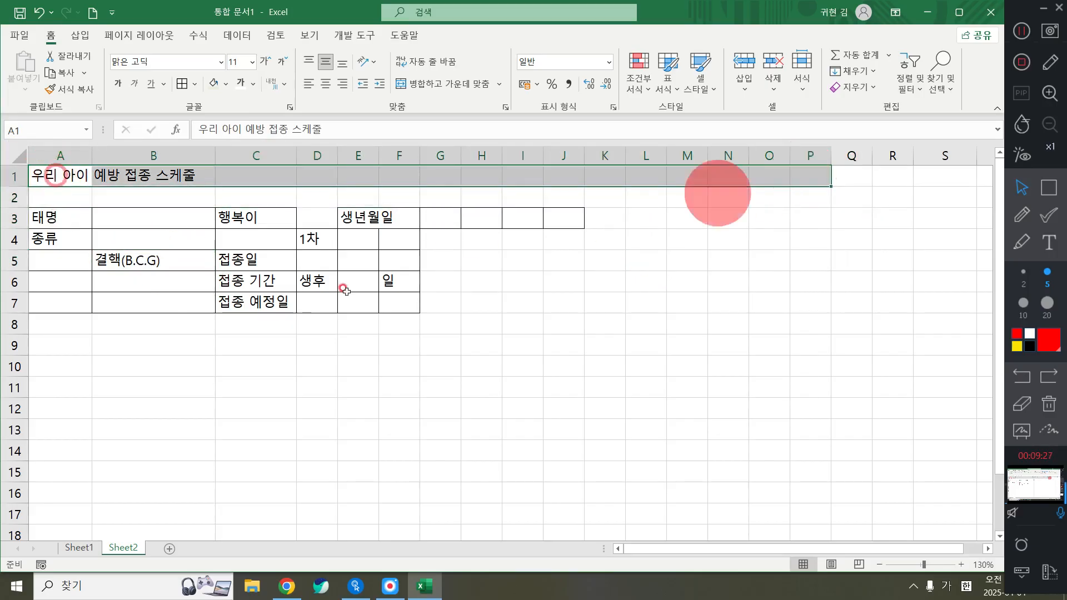
{"action": "left_click", "coordinate": [311, 322]}
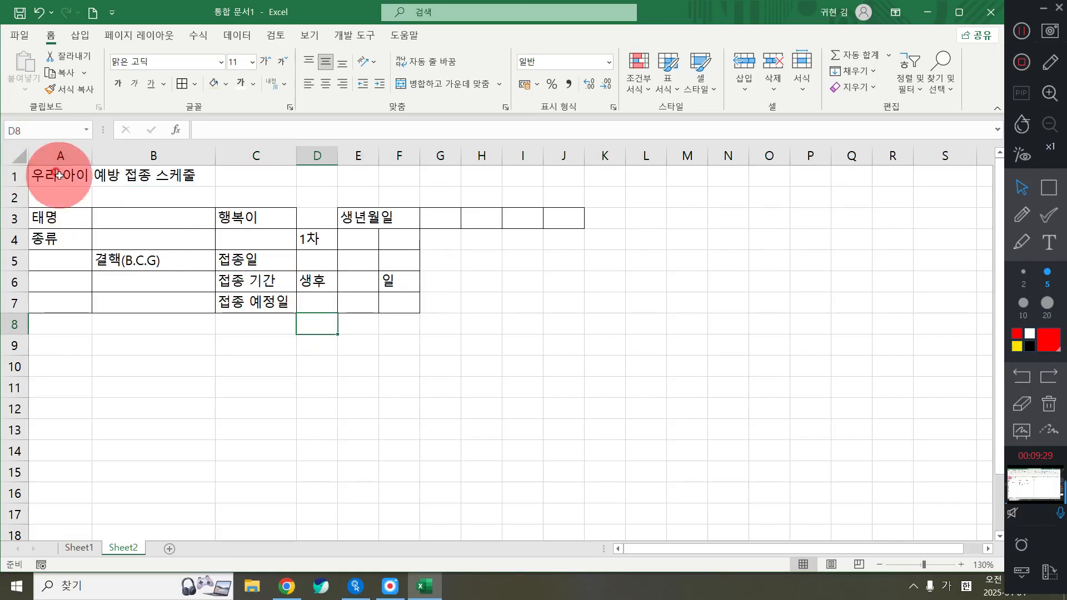
{"action": "left_click_drag", "start_coordinate": [60, 176], "coordinate": [880, 181]}
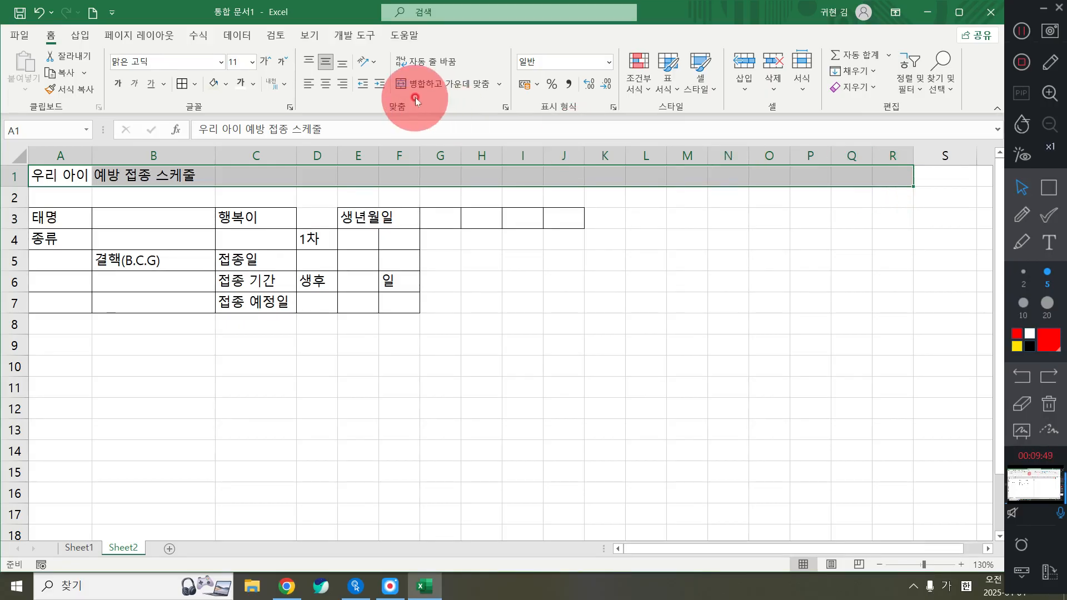
{"action": "left_click", "coordinate": [419, 83]}
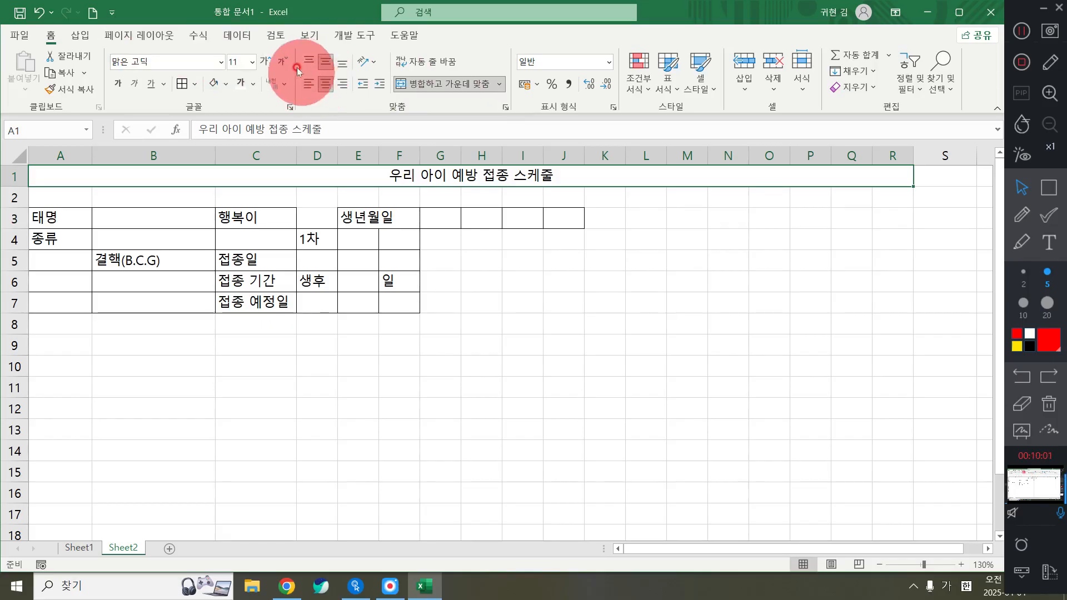
Step: Set the merged title's font to a그해여름 at size 20
{"action": "left_click", "coordinate": [220, 64]}
{"action": "left_click", "coordinate": [220, 64]}
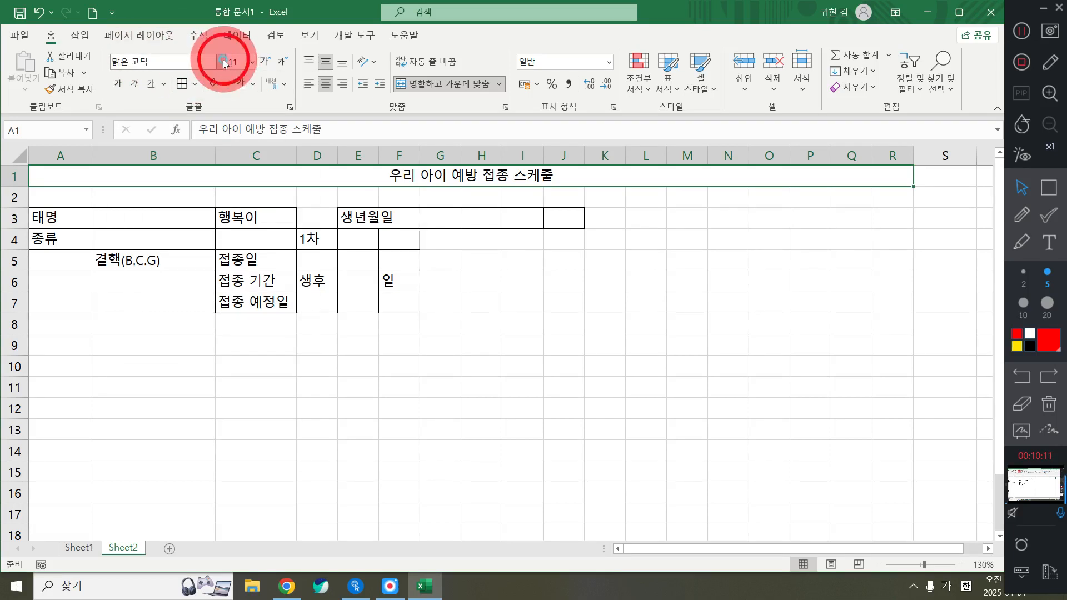
{"action": "left_click", "coordinate": [222, 62]}
{"action": "scroll", "coordinate": [214, 286], "scroll_direction": "down", "scroll_amount": 5}
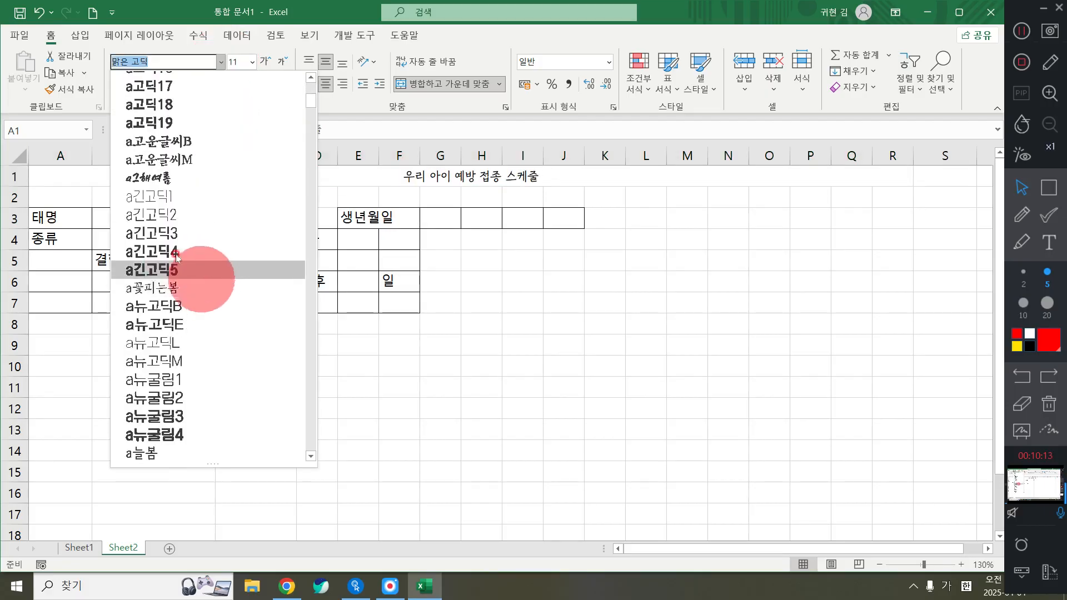
{"action": "left_click", "coordinate": [183, 178]}
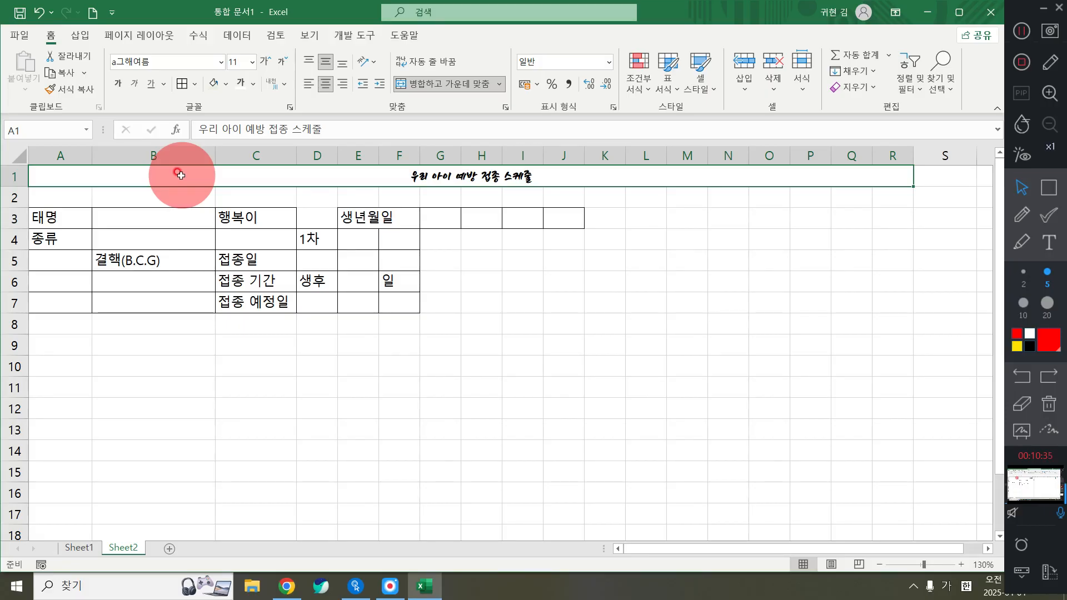
{"action": "left_click", "coordinate": [252, 62]}
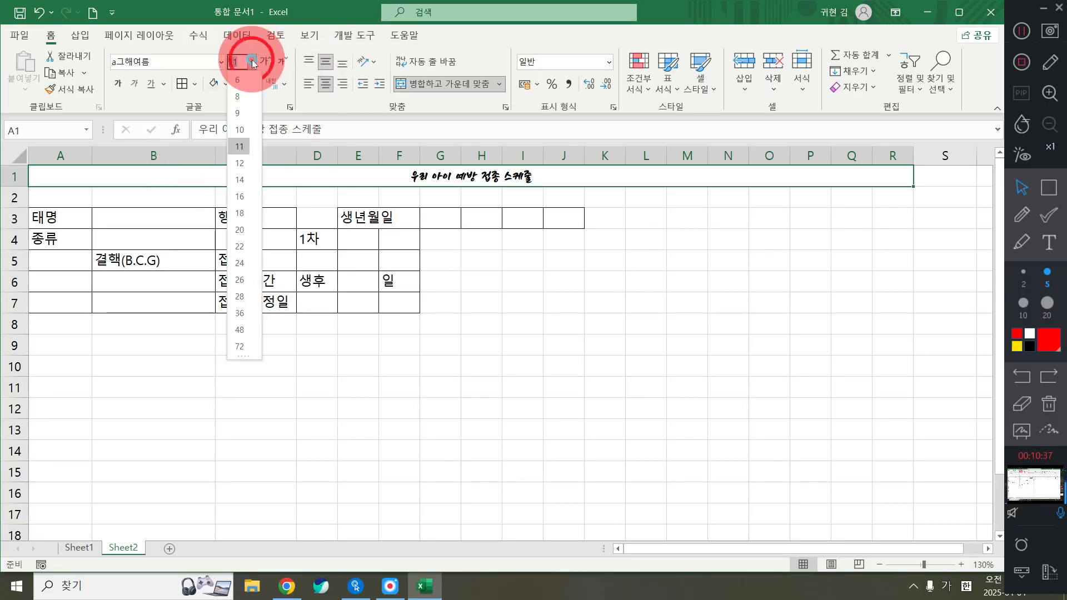
{"action": "left_click", "coordinate": [242, 227]}
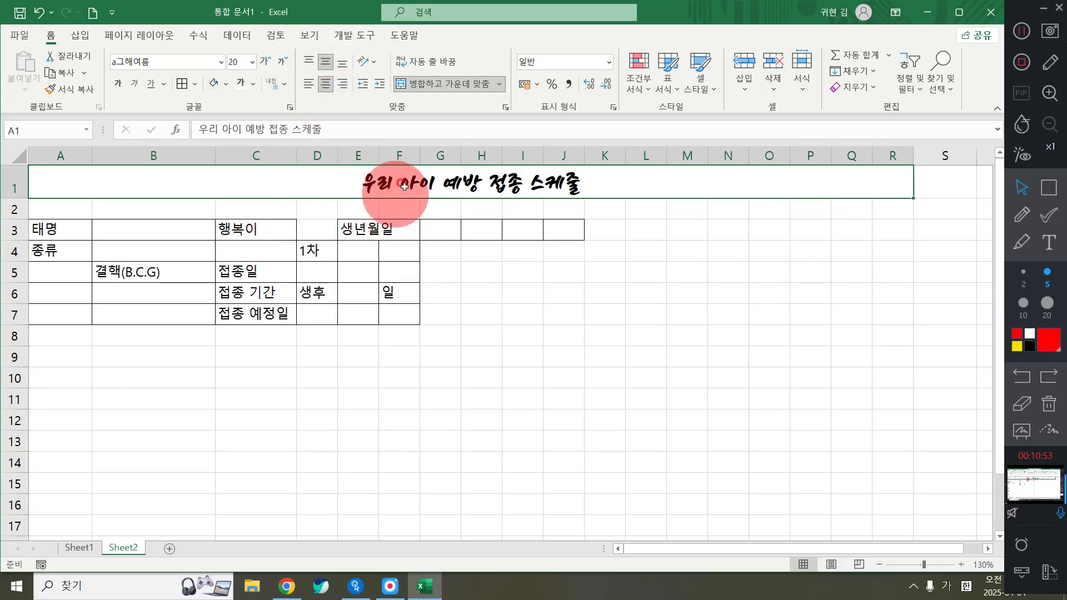
Step: Fill the title cell with the theme green and make its text white and bold
{"action": "left_click", "coordinate": [224, 85]}
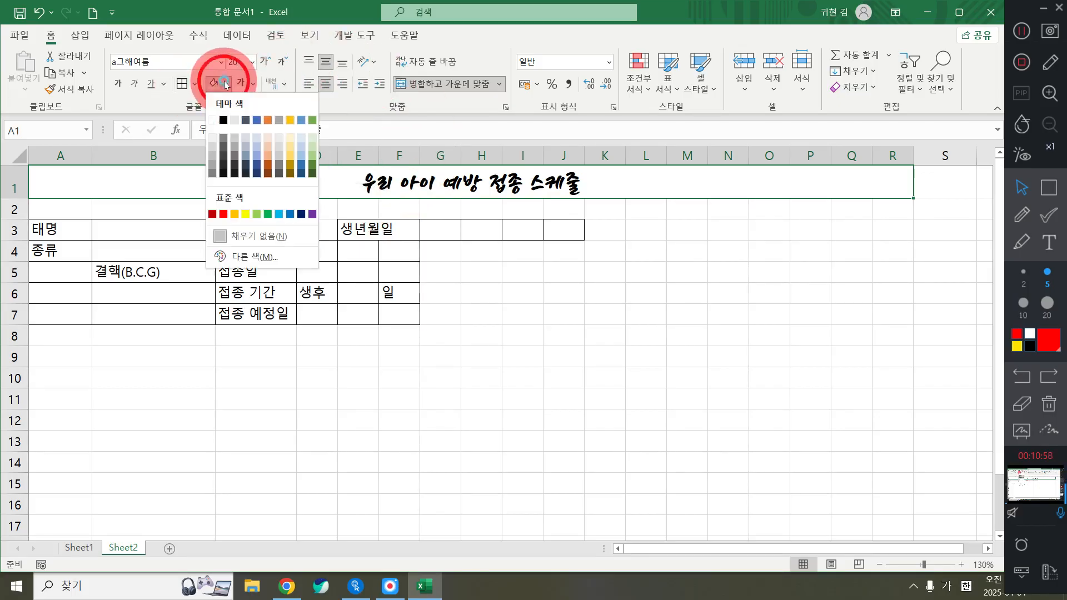
{"action": "left_click", "coordinate": [313, 120]}
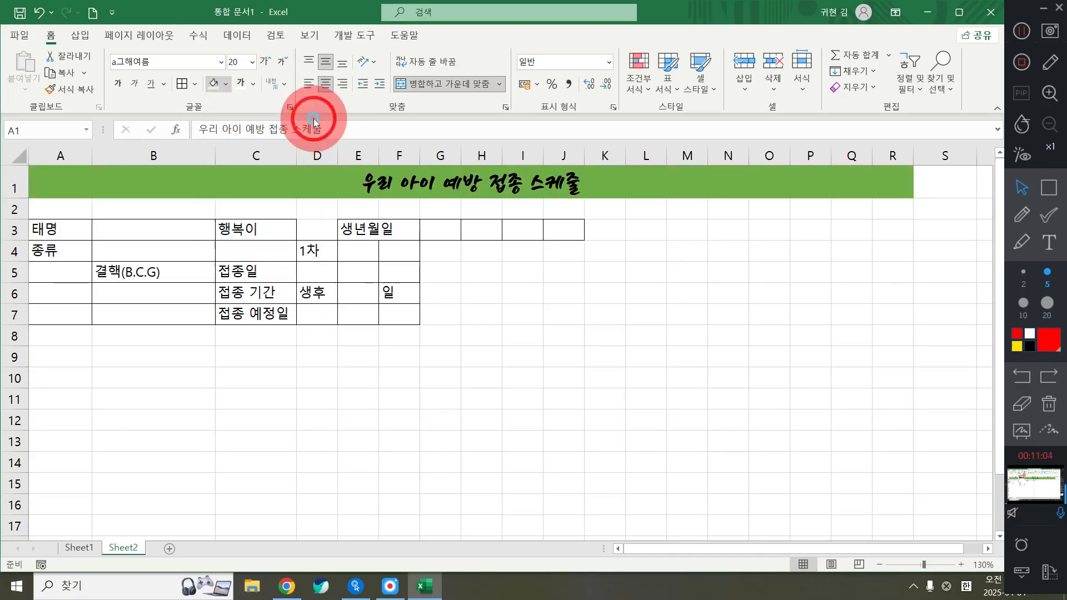
{"action": "left_click", "coordinate": [257, 79]}
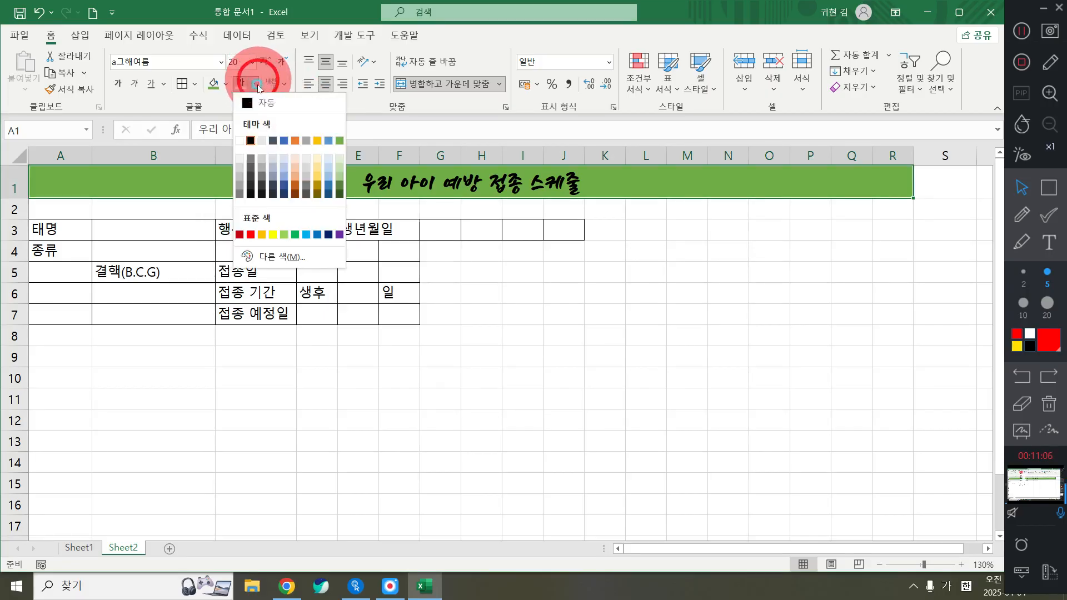
{"action": "left_click", "coordinate": [240, 142]}
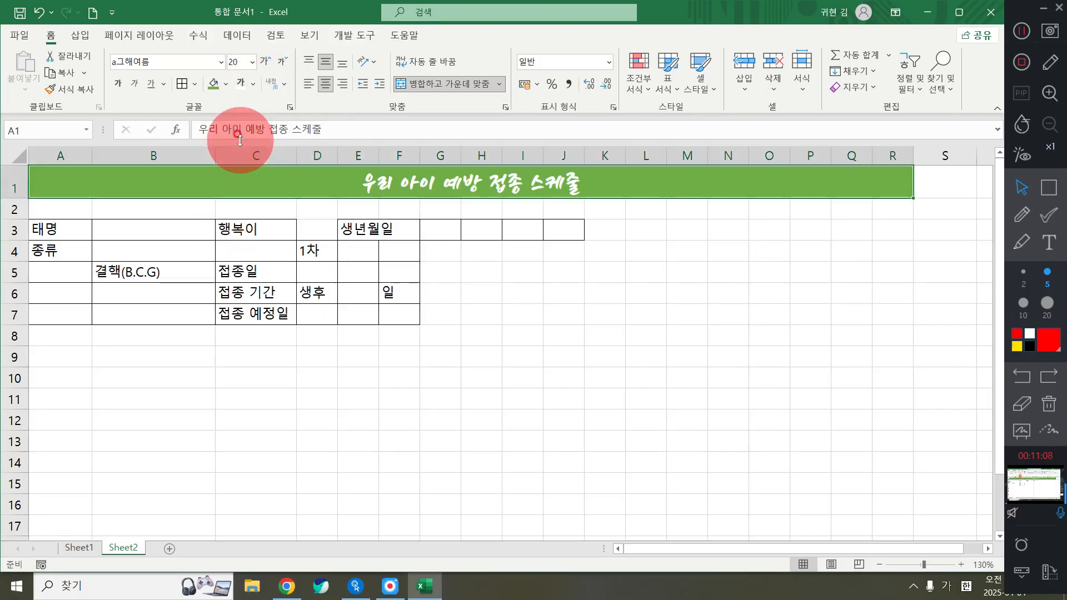
{"action": "left_click", "coordinate": [114, 84]}
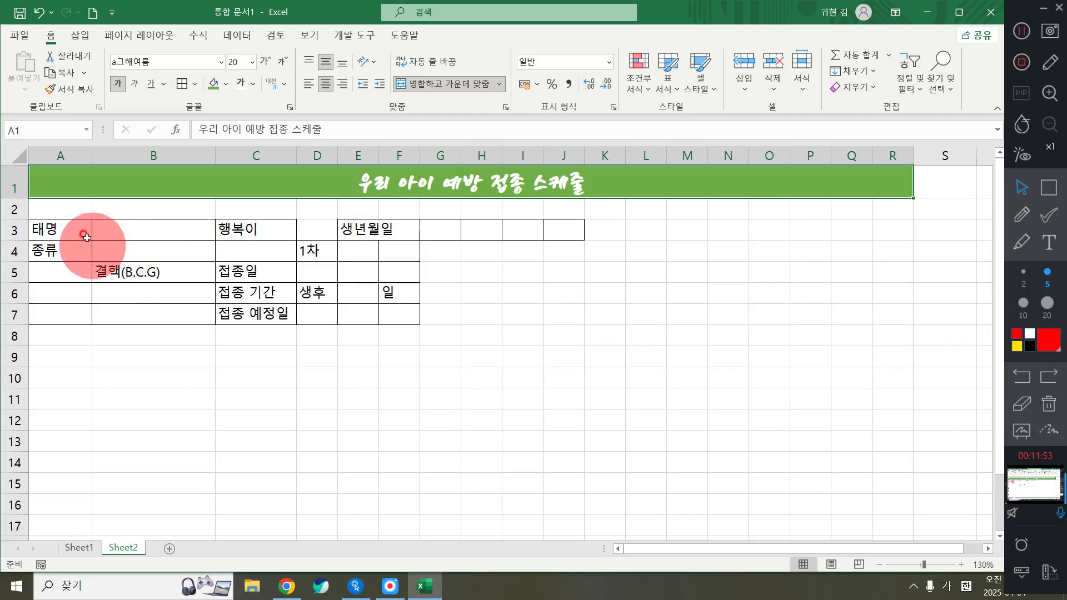
Step: Merge and center the 태명 label across A3:B3 and the 종류 label across A4:B4
{"action": "left_click_drag", "start_coordinate": [58, 225], "coordinate": [146, 229]}
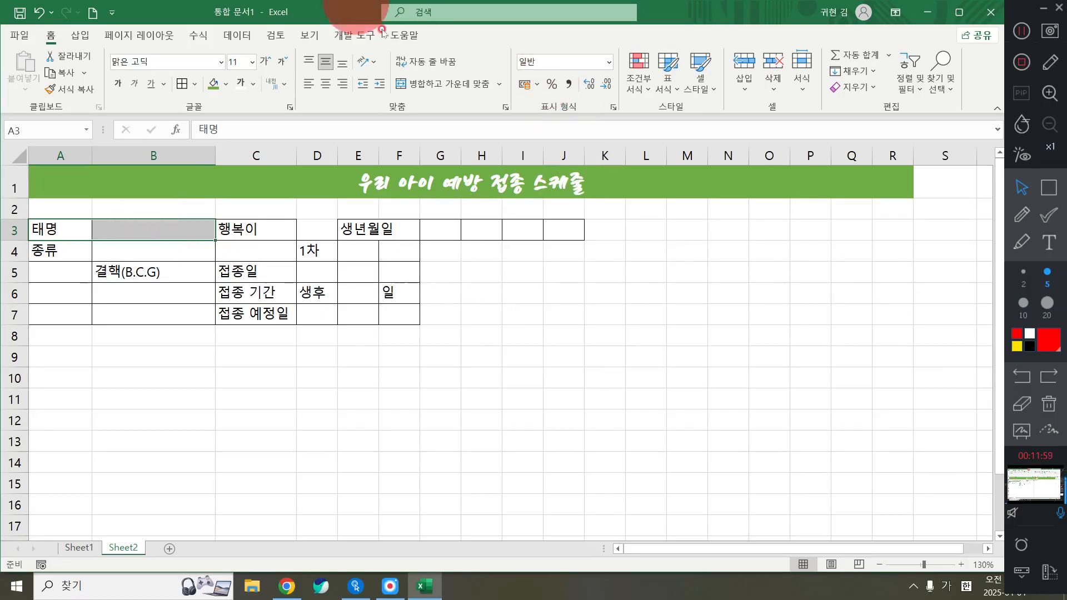
{"action": "left_click", "coordinate": [432, 87]}
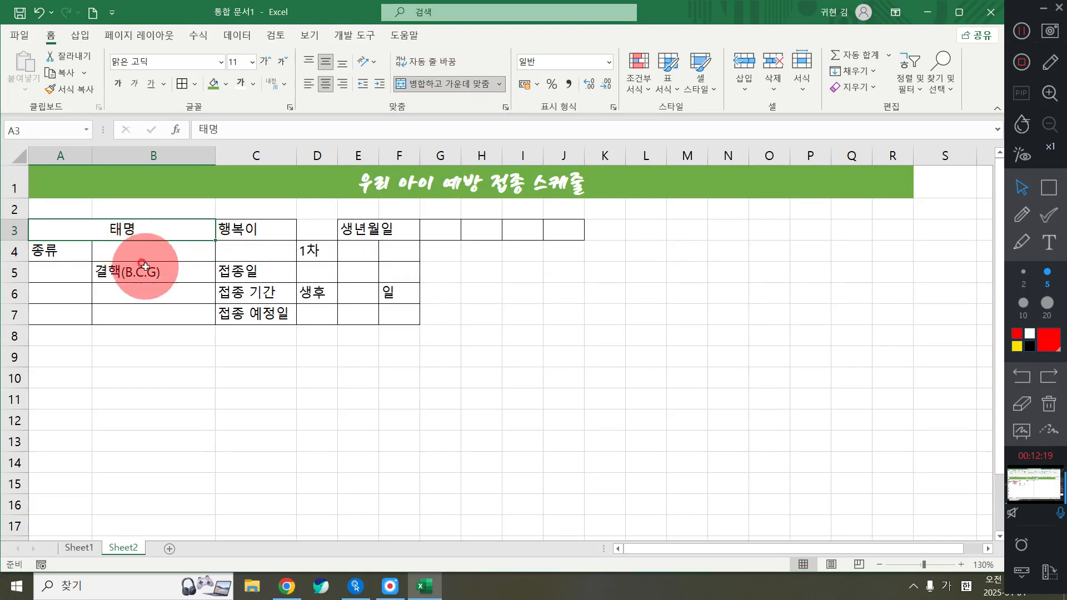
{"action": "left_click", "coordinate": [65, 249]}
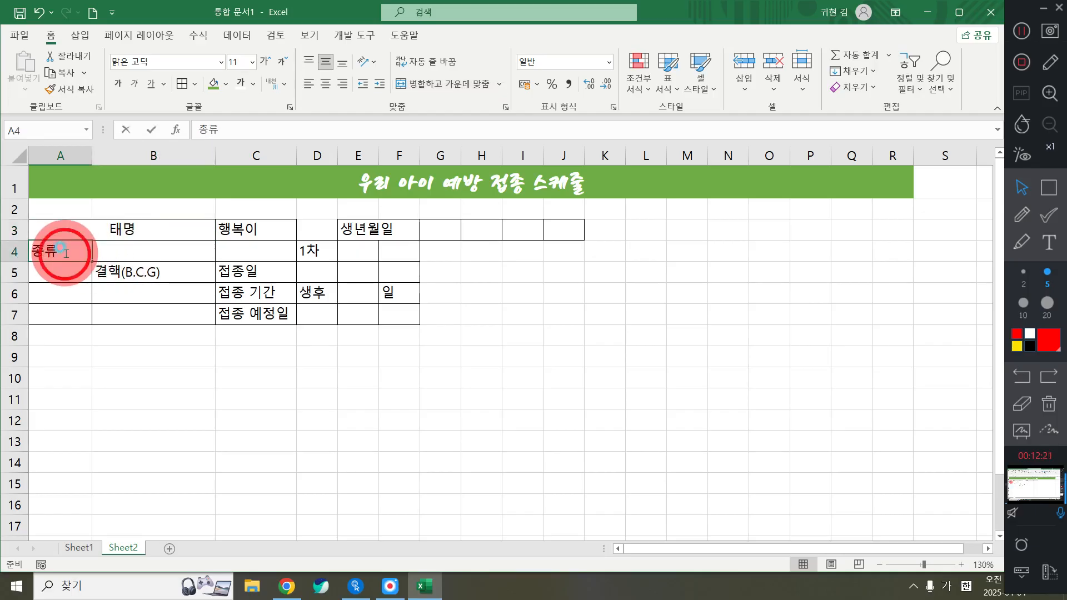
{"action": "left_click", "coordinate": [88, 316]}
{"action": "left_click_drag", "start_coordinate": [55, 247], "coordinate": [143, 250]}
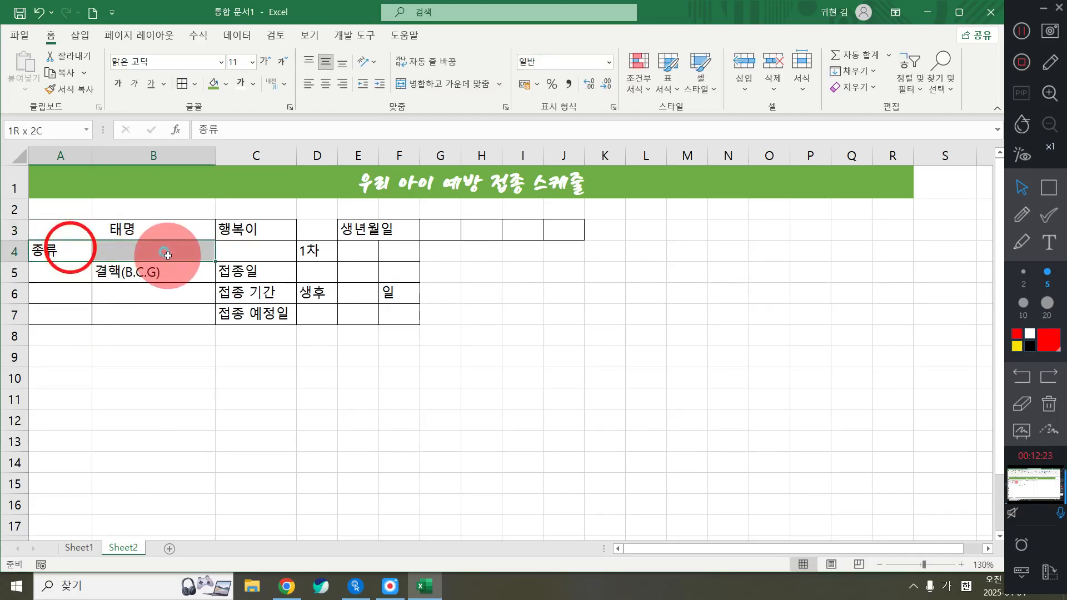
{"action": "left_click", "coordinate": [435, 84]}
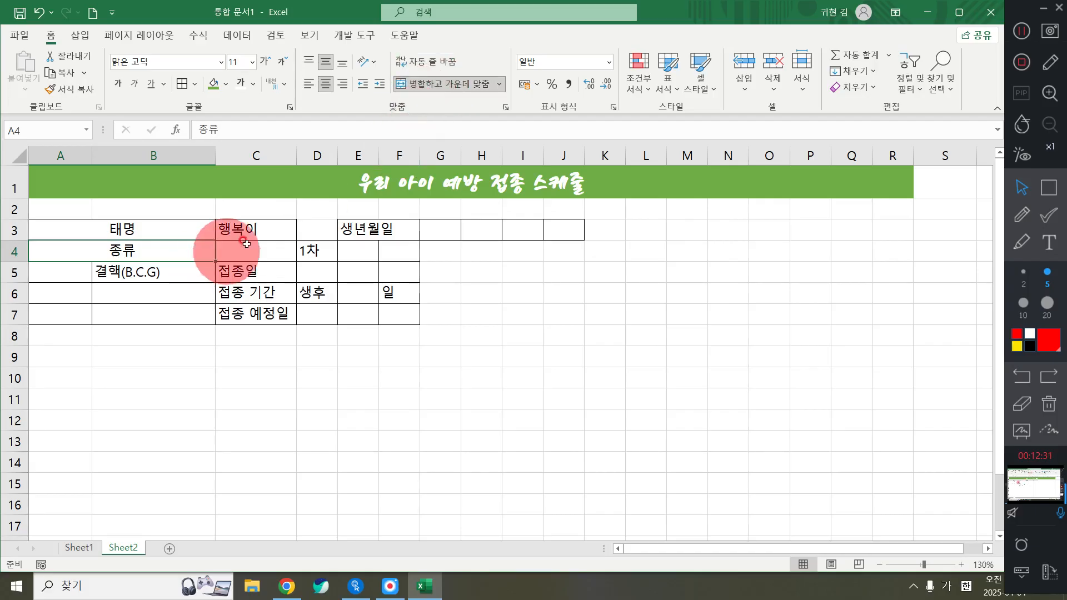
Step: Merge and center 결핵(B.C.G) over B5:B7, and extend the merged 종류 cell to A4:C4
{"action": "left_click", "coordinate": [171, 284]}
{"action": "left_click_drag", "start_coordinate": [171, 284], "coordinate": [161, 311]}
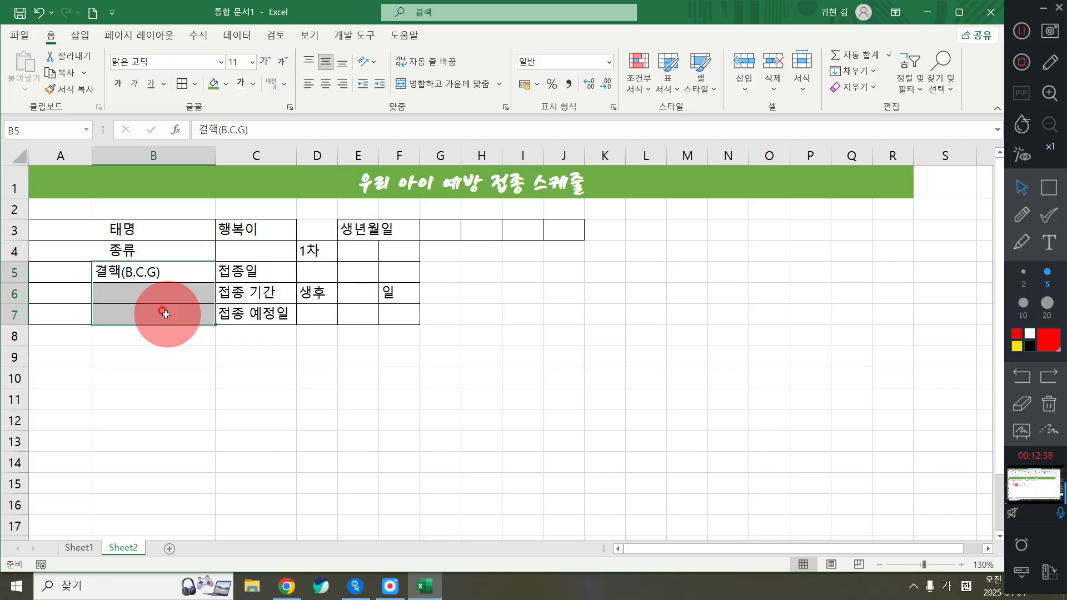
{"action": "left_click", "coordinate": [438, 83]}
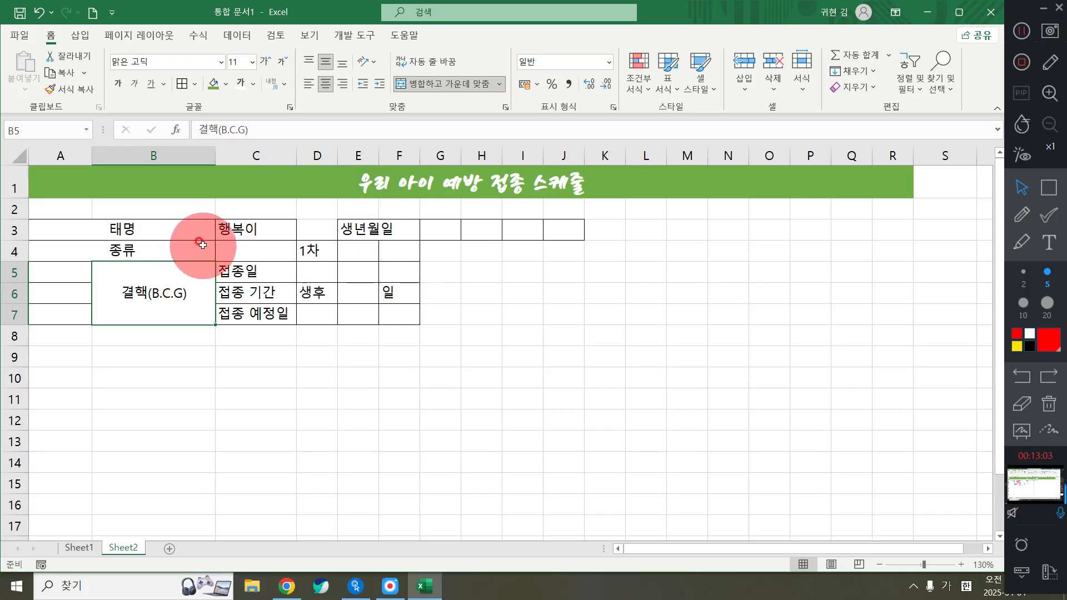
{"action": "left_click_drag", "start_coordinate": [201, 243], "coordinate": [265, 254]}
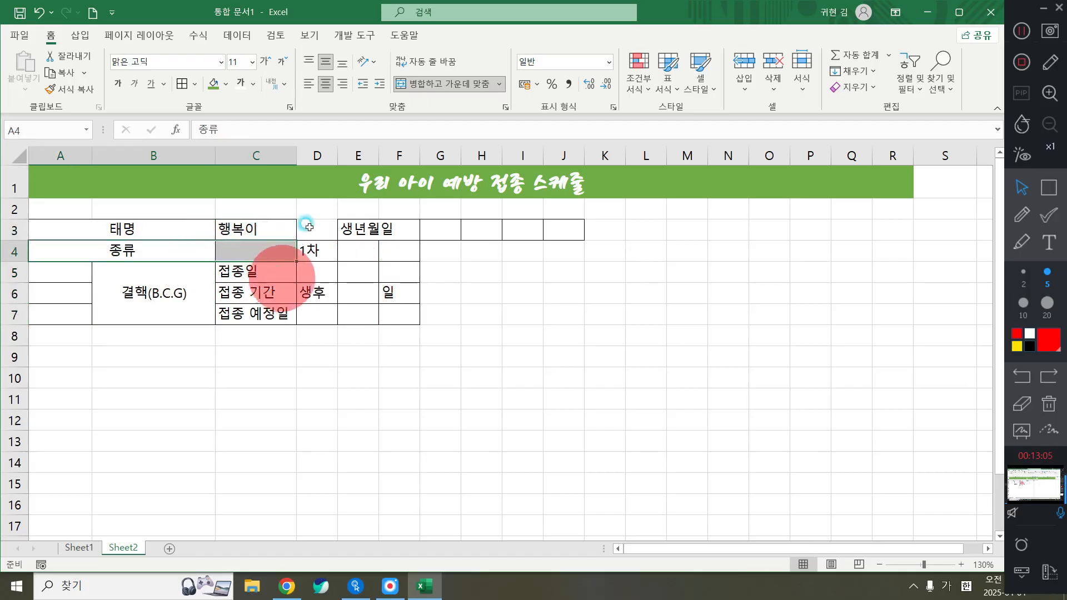
{"action": "left_click", "coordinate": [452, 87]}
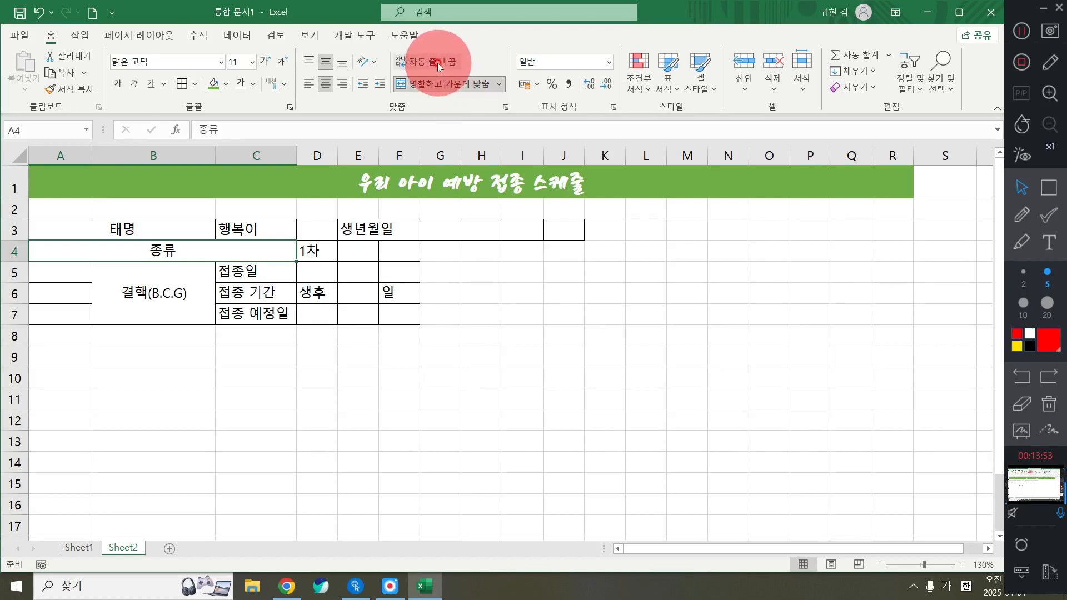
Step: Merge and center the 생년월일 label across E3:G3 and the empty cells H3:J3 beside it
{"action": "left_click", "coordinate": [389, 230]}
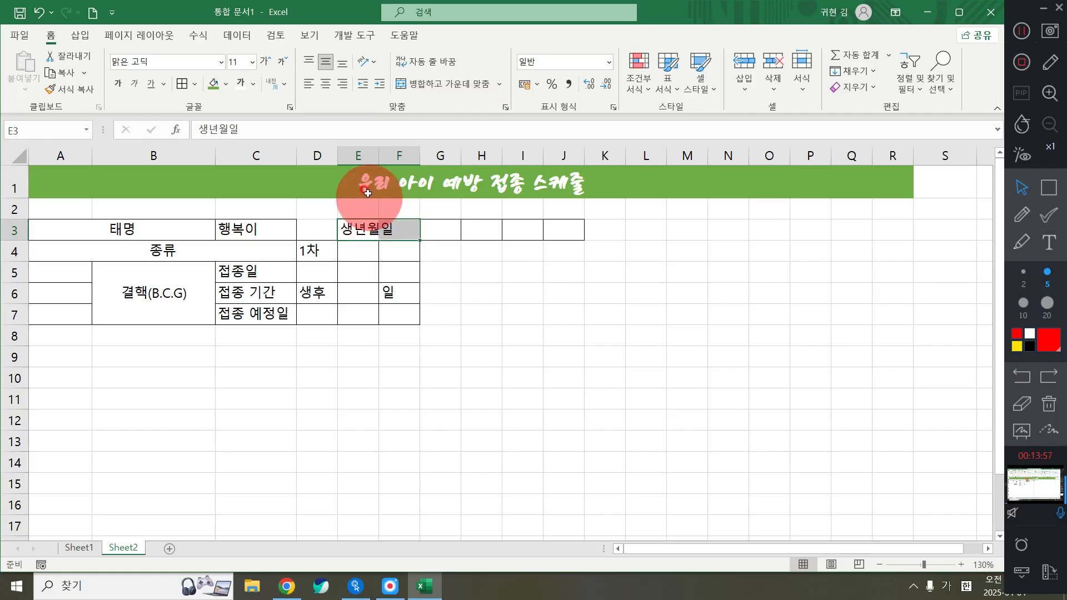
{"action": "left_click_drag", "start_coordinate": [364, 229], "coordinate": [438, 230]}
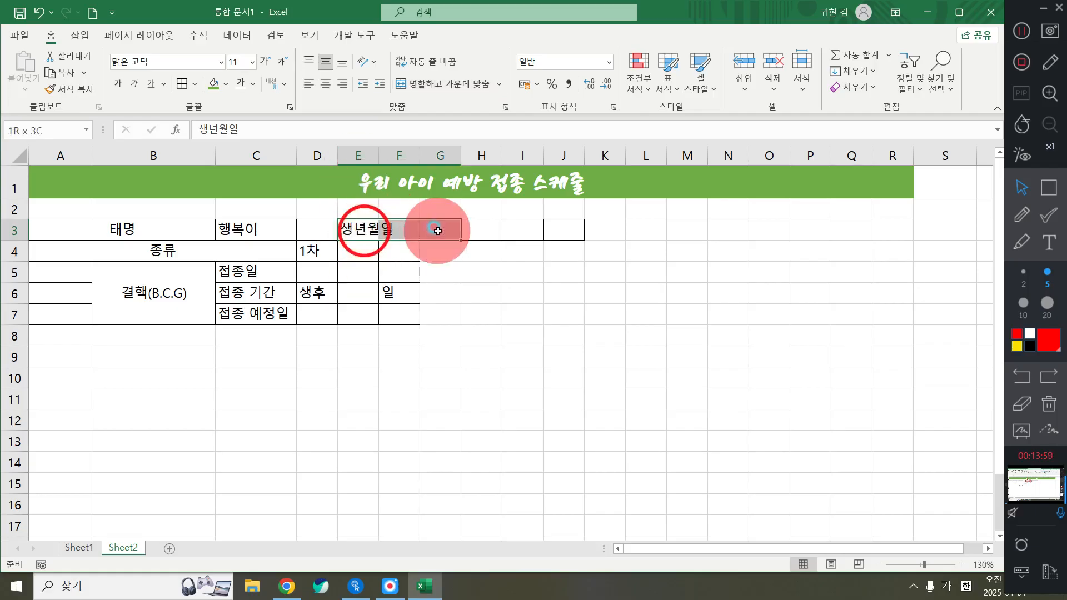
{"action": "left_click", "coordinate": [436, 90]}
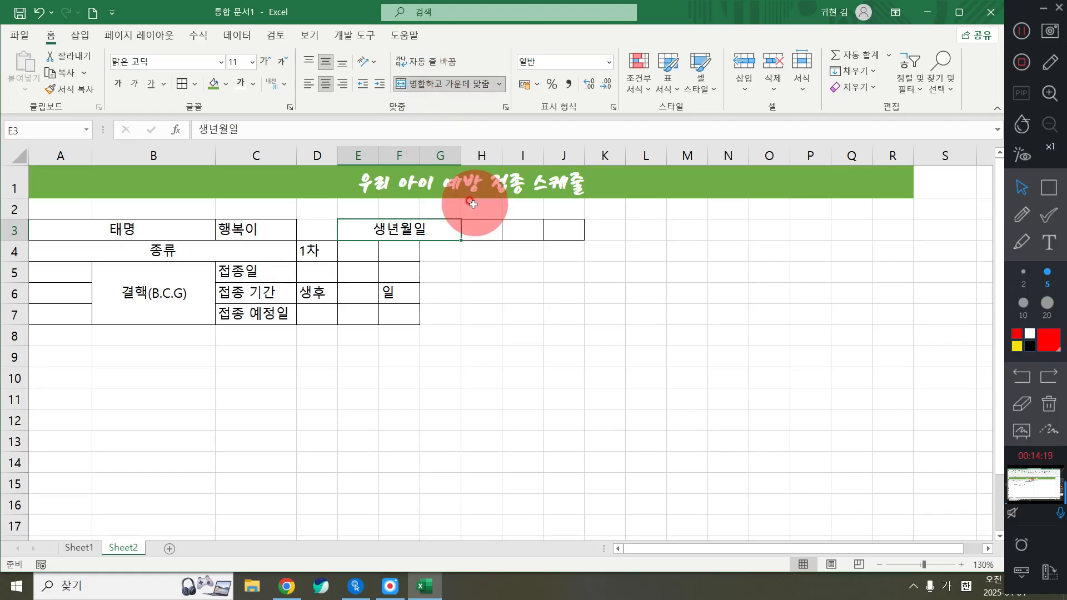
{"action": "left_click_drag", "start_coordinate": [479, 229], "coordinate": [556, 231]}
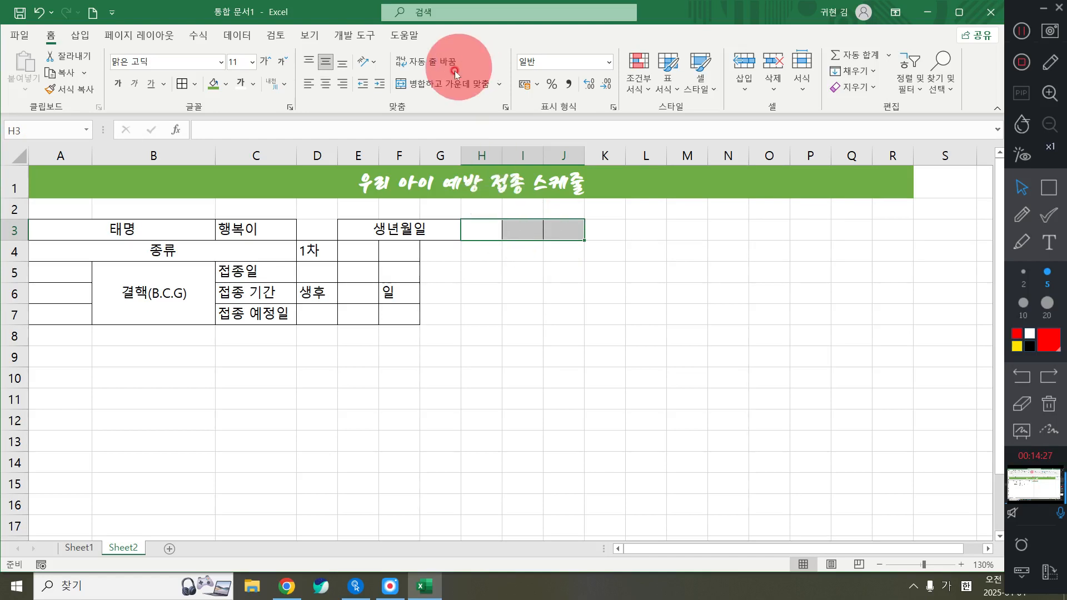
{"action": "left_click", "coordinate": [461, 93]}
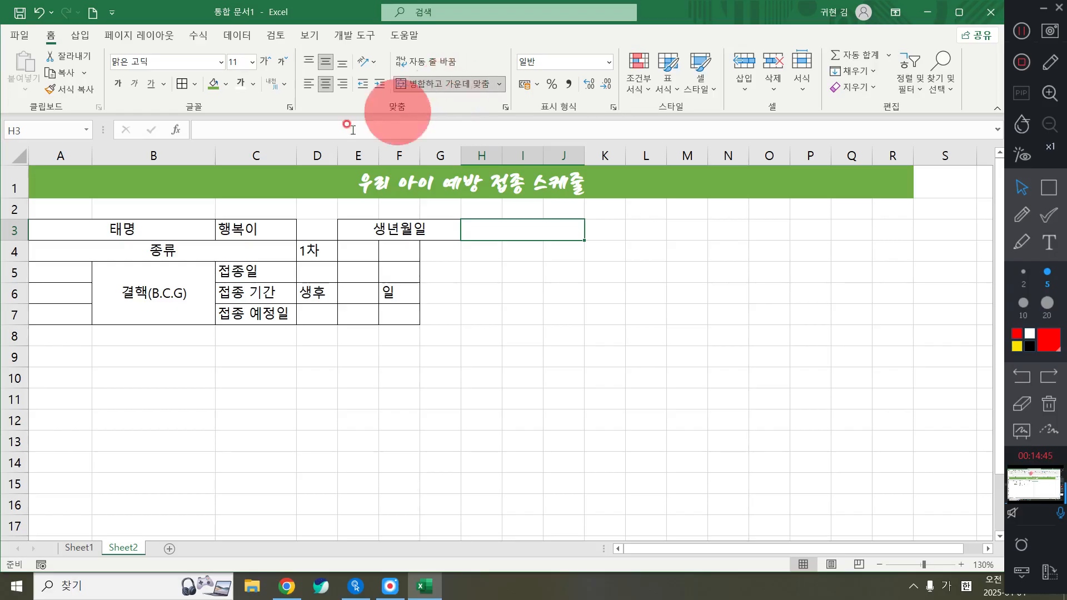
Step: Merge and center the 1차 heading across D4:F4 and the empty 접종일 cells D5:F5
{"action": "left_click_drag", "start_coordinate": [310, 250], "coordinate": [380, 250]}
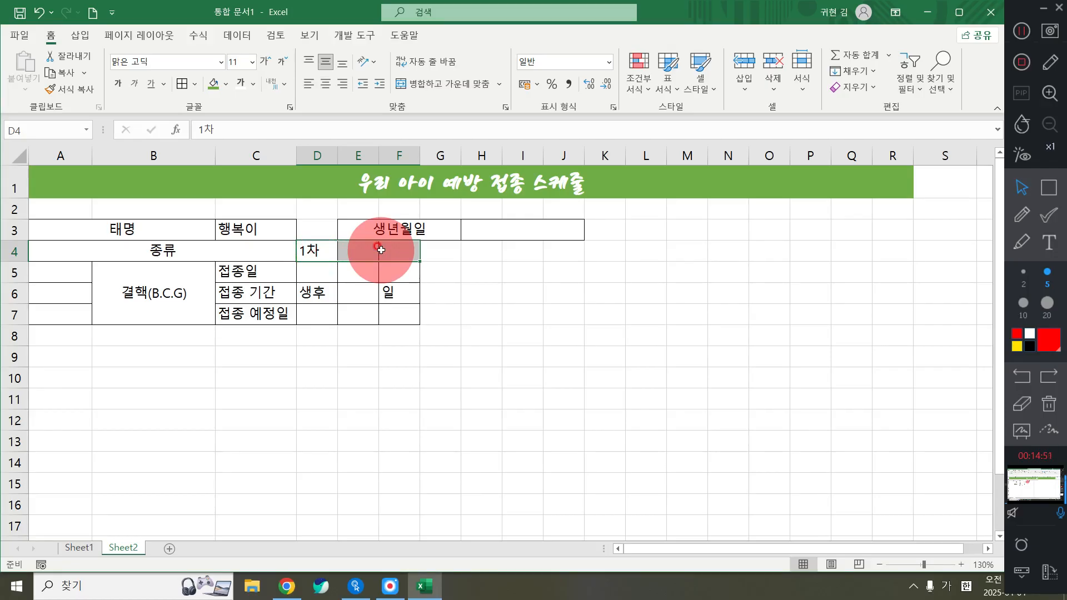
{"action": "left_click", "coordinate": [478, 86]}
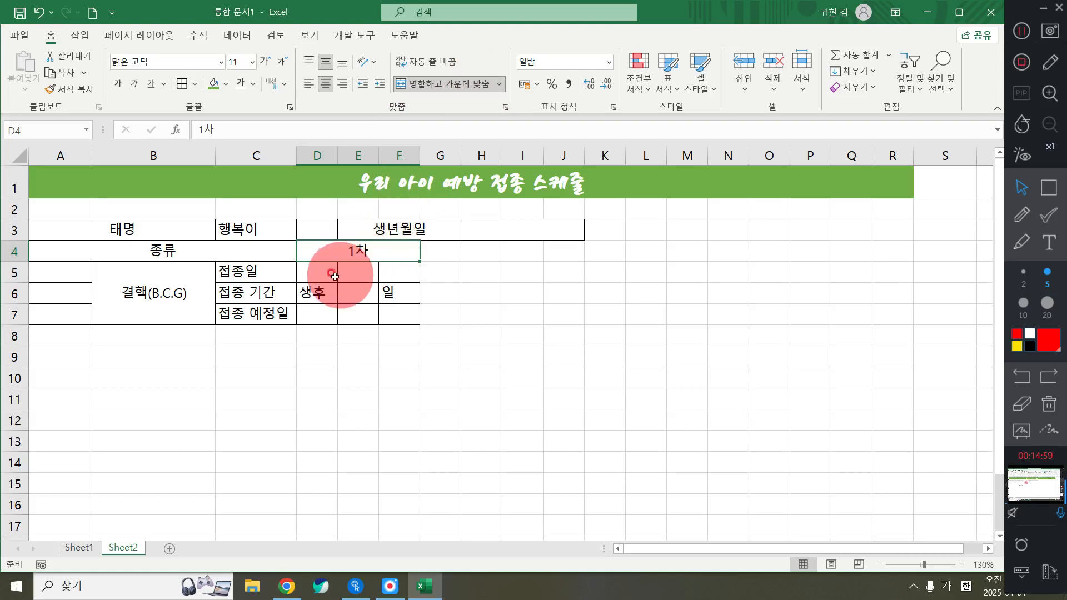
{"action": "left_click_drag", "start_coordinate": [327, 273], "coordinate": [377, 267]}
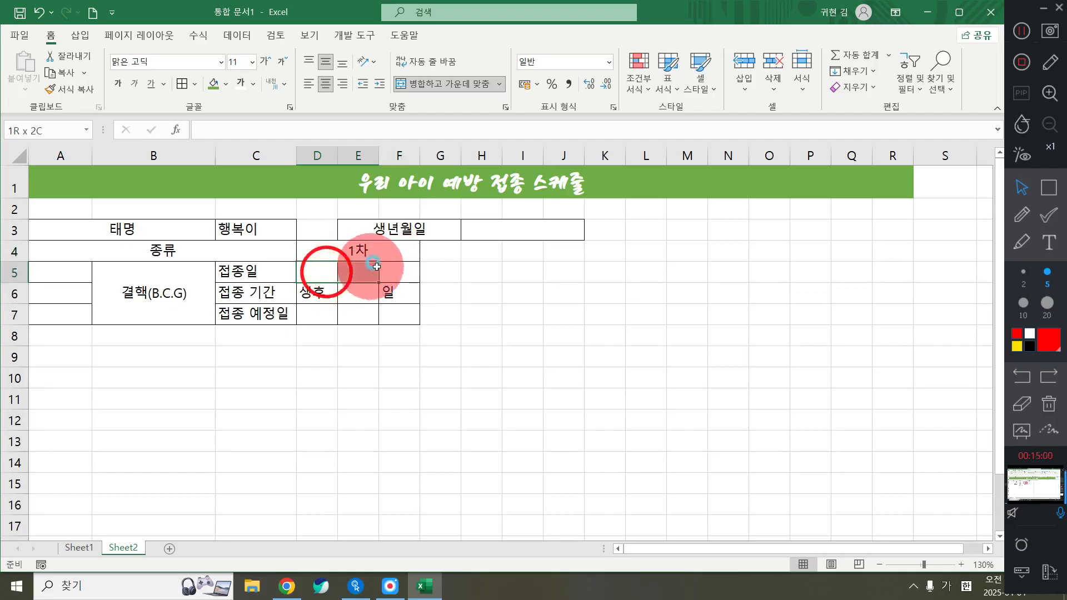
{"action": "left_click", "coordinate": [455, 84]}
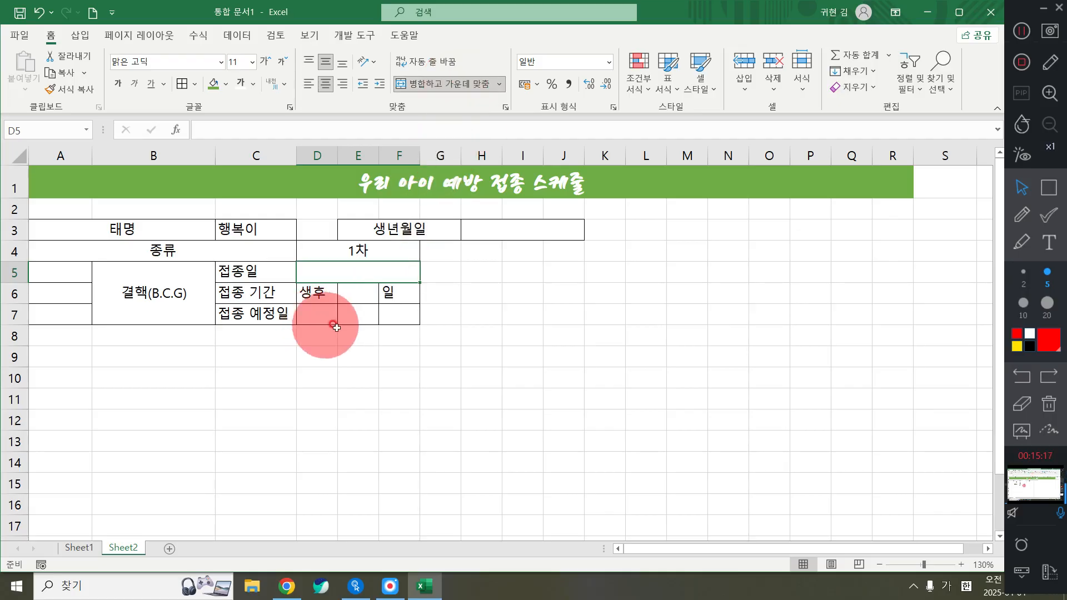
Step: Merge and center the empty 접종 예정일 cells D7:F7
{"action": "left_click_drag", "start_coordinate": [319, 314], "coordinate": [407, 321]}
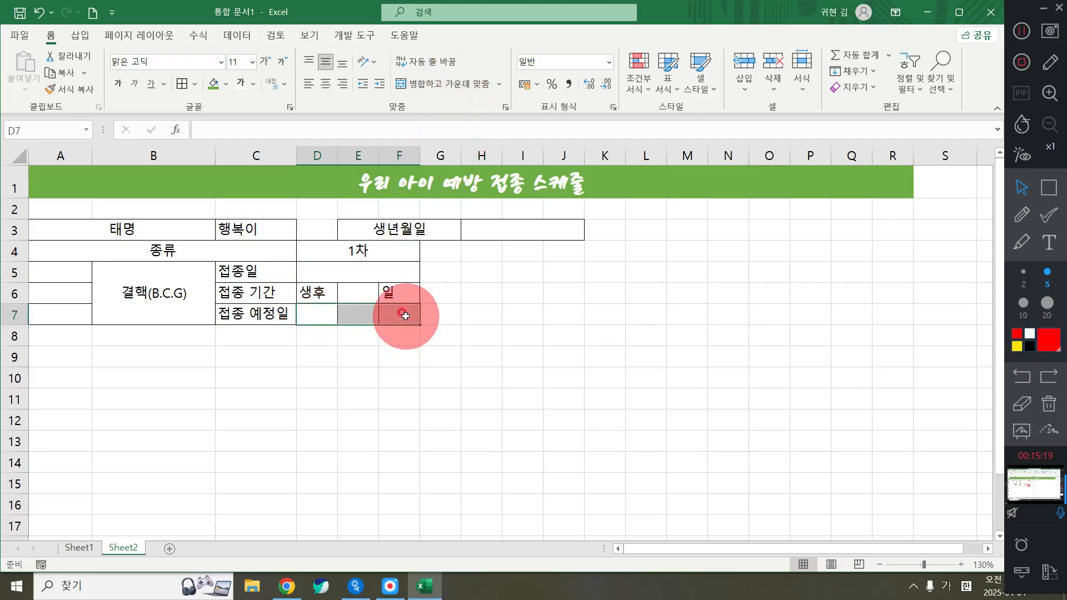
{"action": "left_click", "coordinate": [448, 79]}
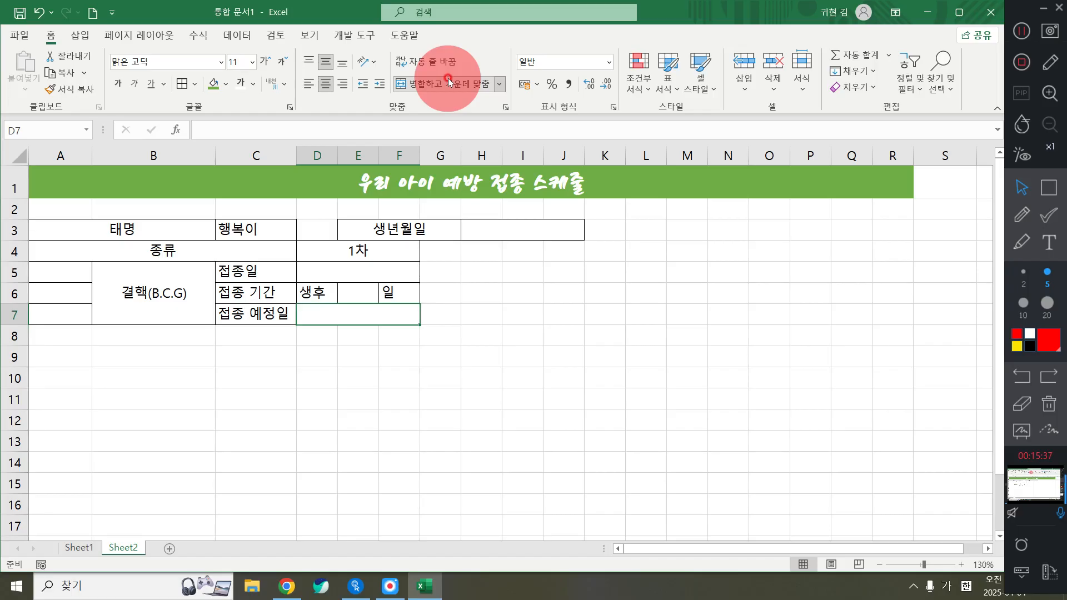
{"action": "left_click", "coordinate": [506, 316]}
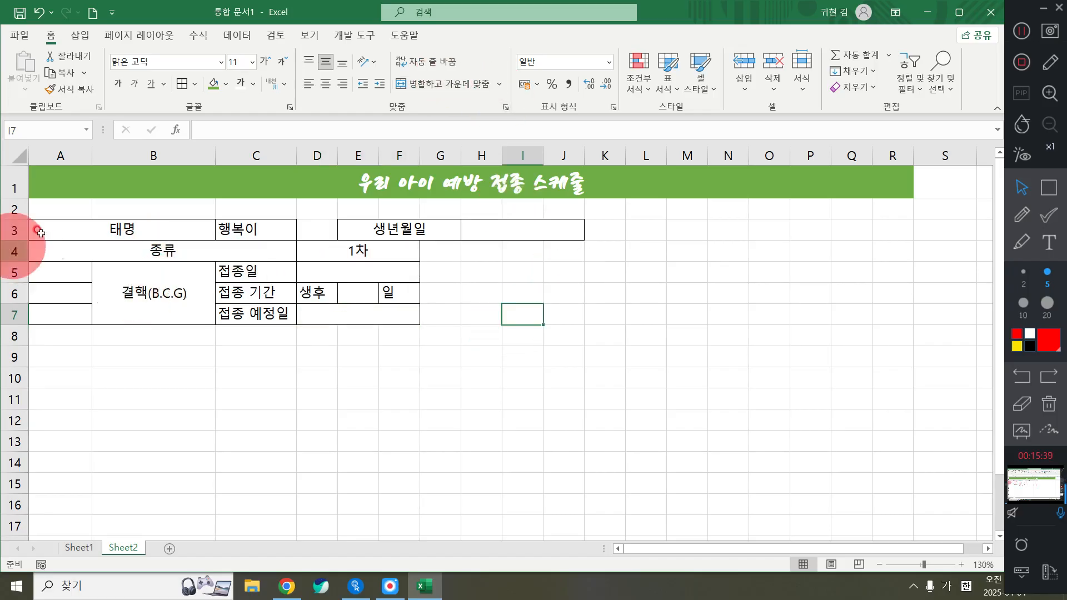
Step: Center the contents of the whole table range A3:J7 horizontally
{"action": "mouse_move", "coordinate": [43, 230]}
{"action": "left_mouse_down"}
{"action": "mouse_move", "coordinate": [381, 273]}
{"action": "mouse_move", "coordinate": [500, 312]}
{"action": "mouse_move", "coordinate": [357, 315]}
{"action": "mouse_move", "coordinate": [518, 307]}
{"action": "left_mouse_up"}
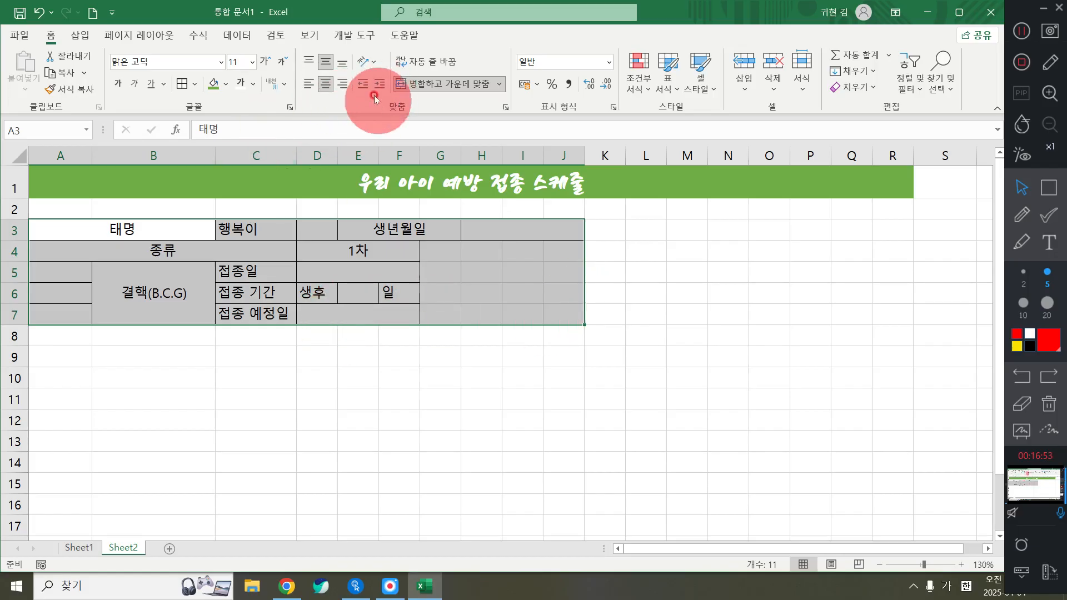
{"action": "left_click", "coordinate": [328, 87]}
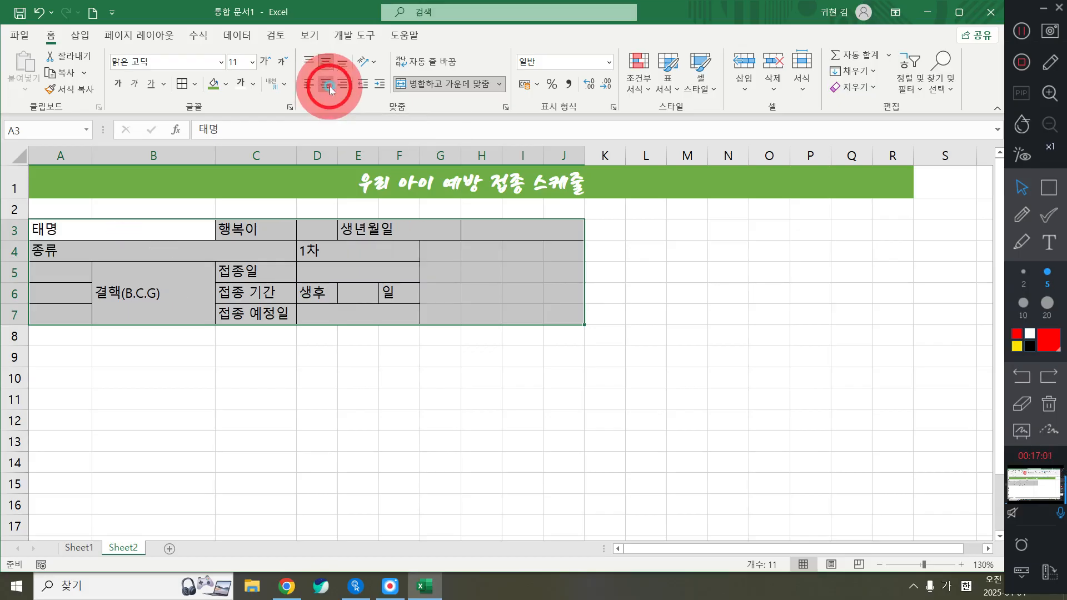
{"action": "left_click", "coordinate": [329, 85]}
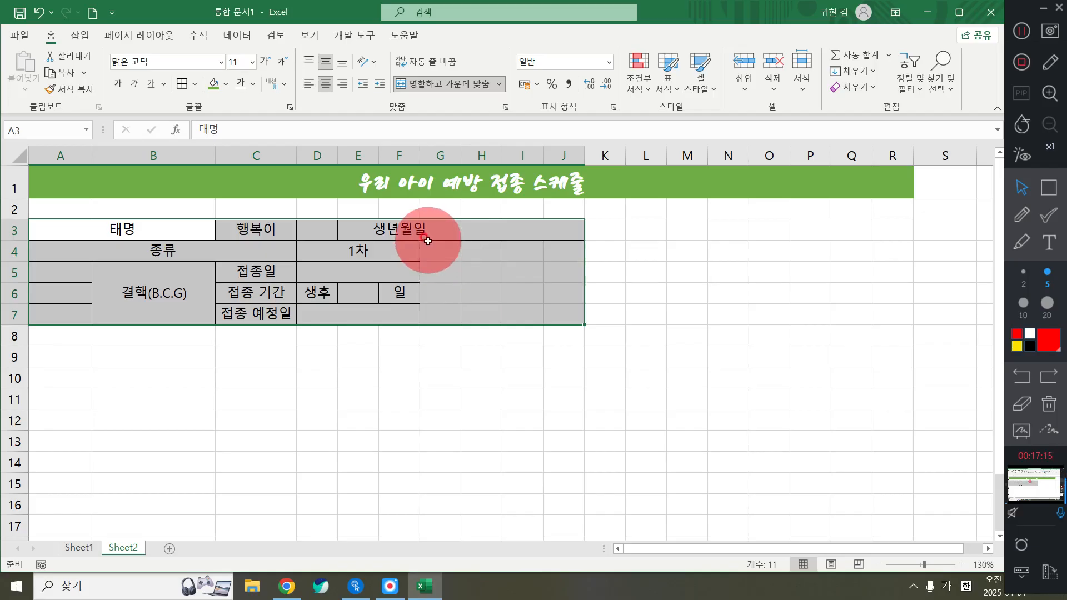
{"action": "left_click", "coordinate": [447, 270]}
Step: Fill the 결핵(B.C.G) label block B5:C7 and the 1차 heading with a light green theme color
{"action": "left_click_drag", "start_coordinate": [142, 286], "coordinate": [250, 291]}
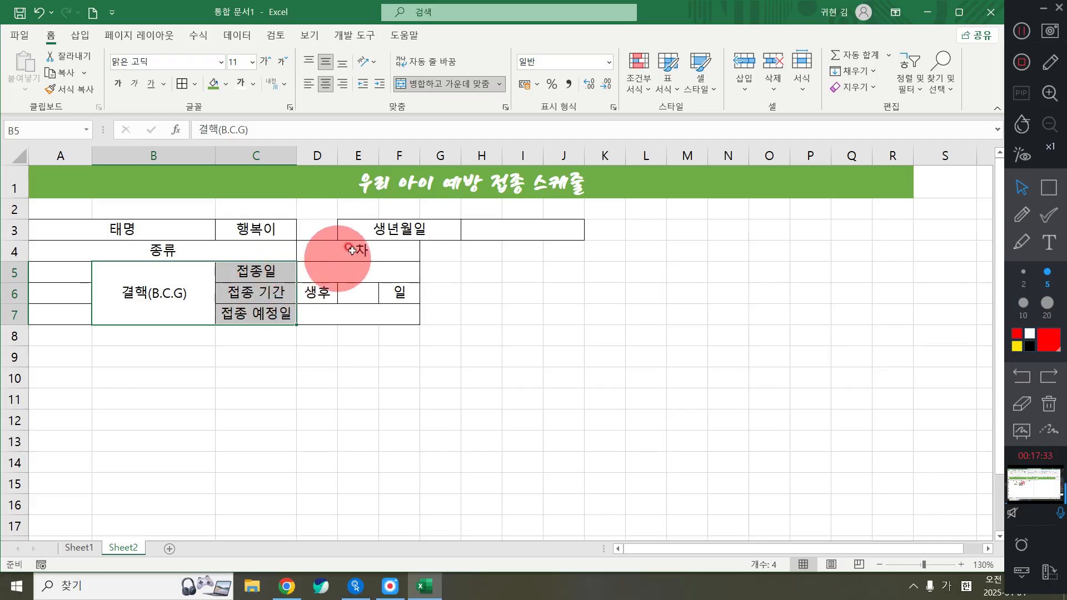
{"action": "left_click", "coordinate": [358, 248]}
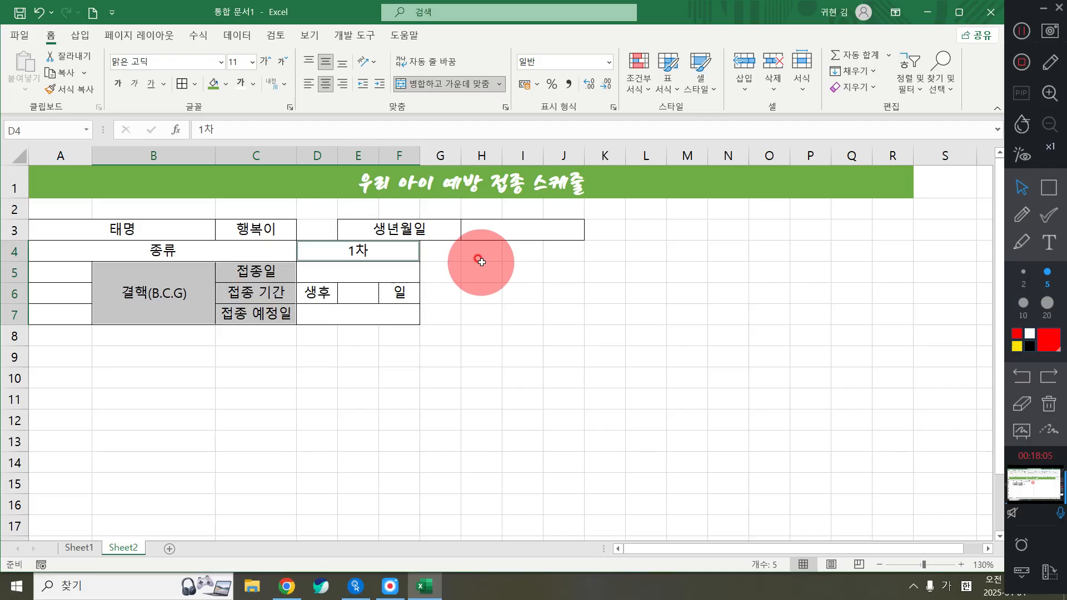
{"action": "left_click_drag", "start_coordinate": [157, 300], "coordinate": [261, 311]}
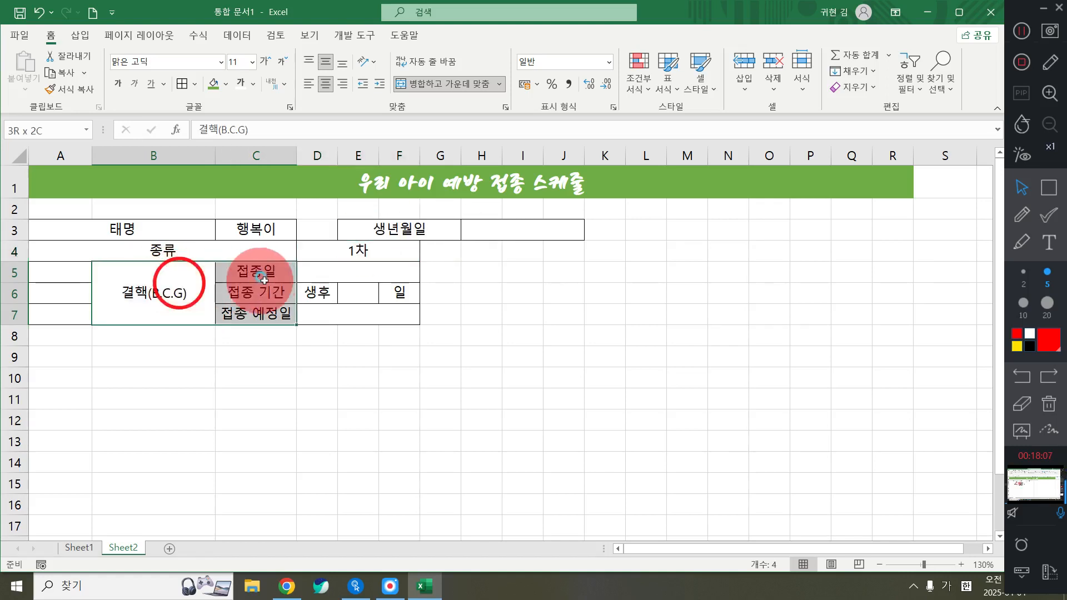
{"action": "key", "text": "F4"}
{"action": "left_click", "coordinate": [386, 246]}
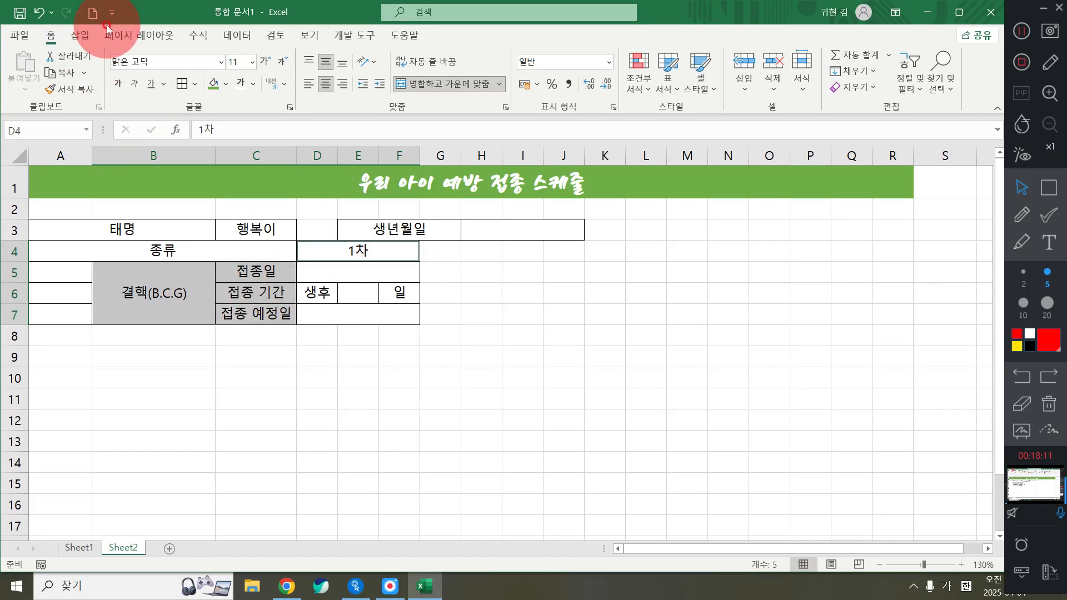
{"action": "left_click", "coordinate": [161, 293]}
{"action": "left_click_drag", "start_coordinate": [210, 293], "coordinate": [266, 285]}
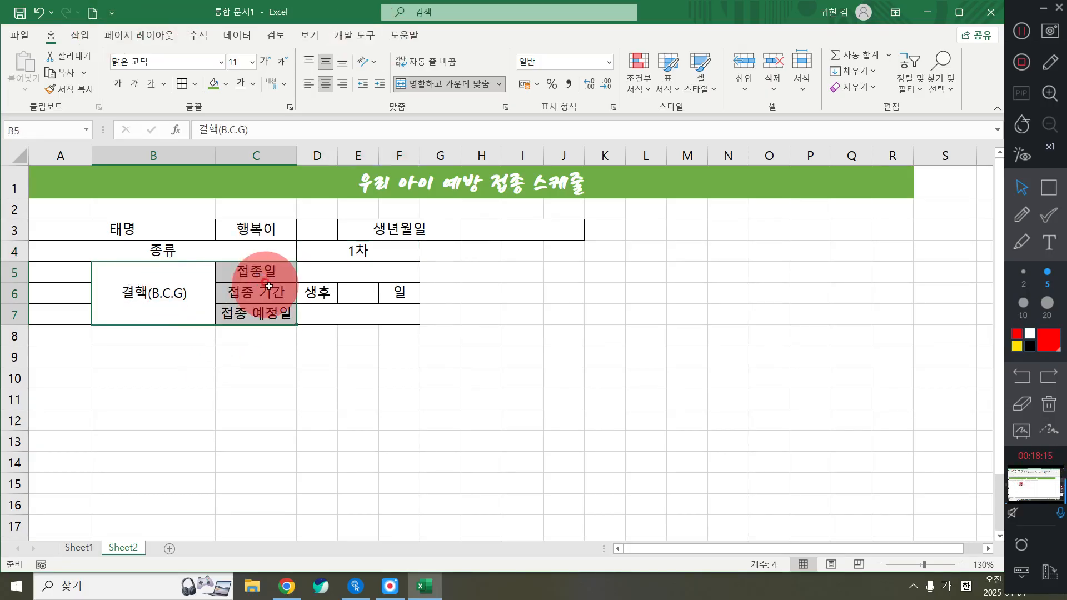
{"action": "left_click", "coordinate": [378, 250], "text": "ctrl"}
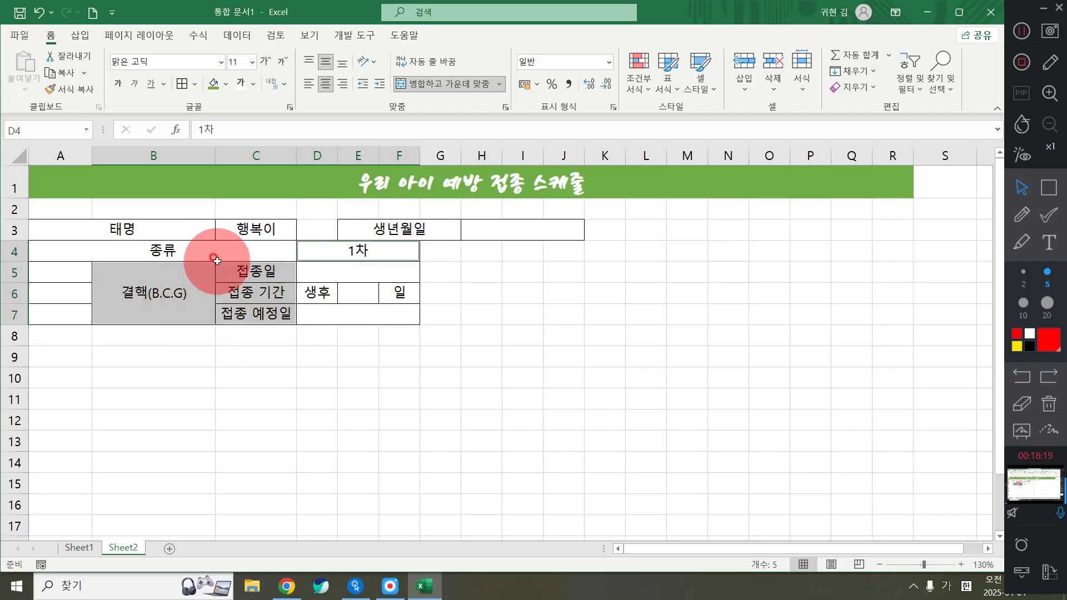
{"action": "left_click", "coordinate": [227, 83]}
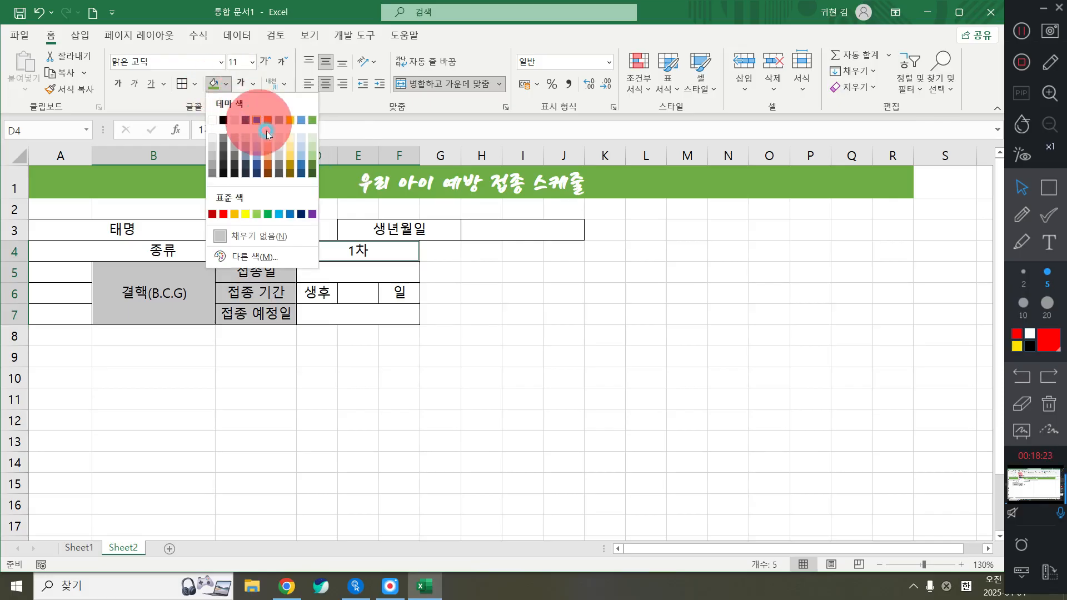
{"action": "left_click", "coordinate": [310, 150]}
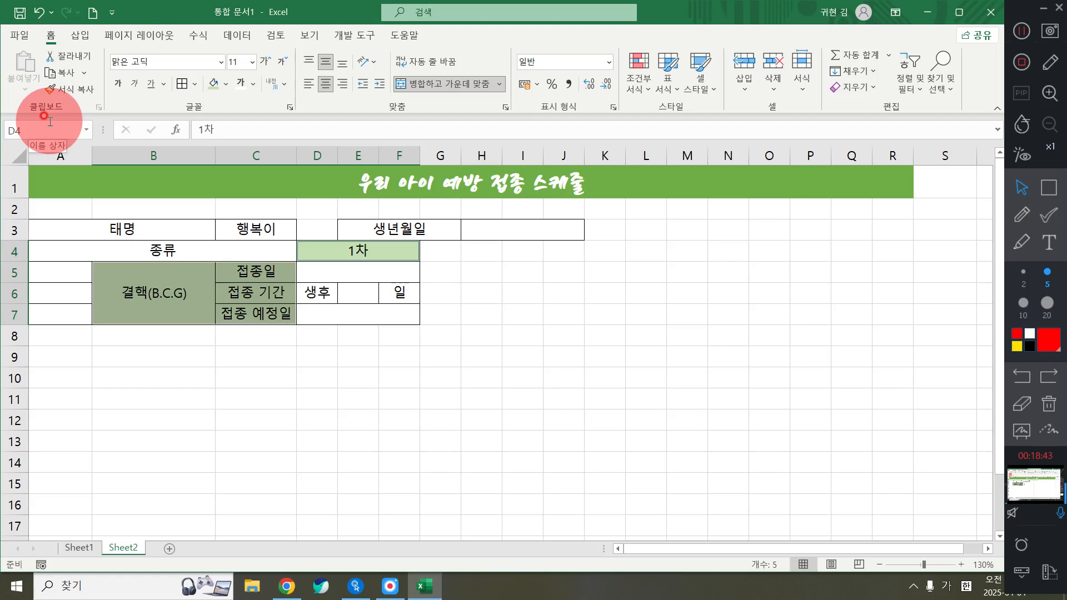
{"action": "left_click", "coordinate": [342, 392]}
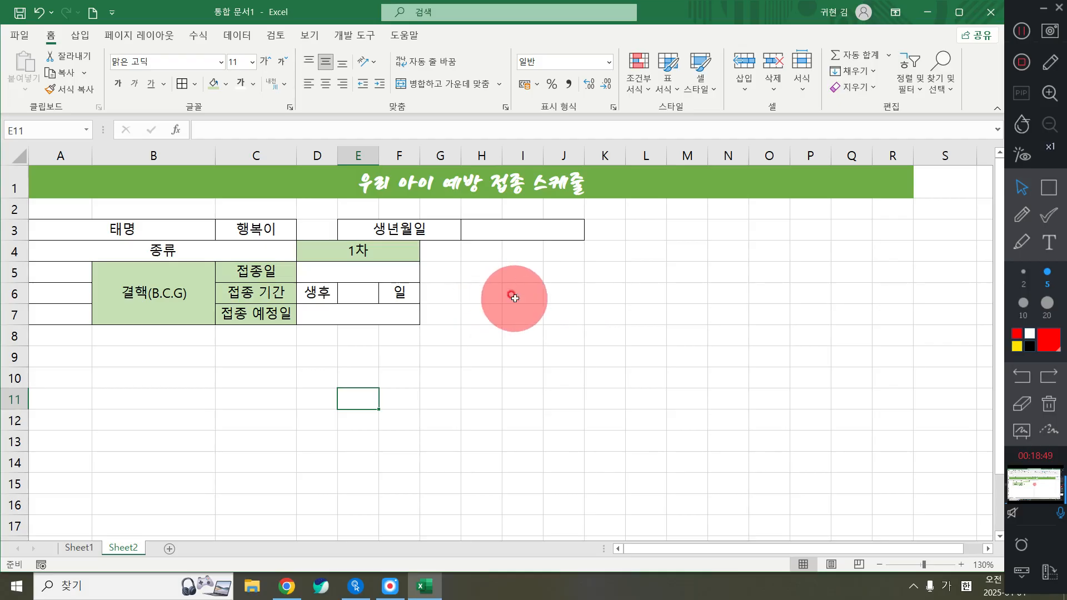
Step: Autofill the 1차 block D4:F7 across to column R to create the 2차 to 5차 blocks
{"action": "scroll", "coordinate": [514, 299], "scroll_direction": "down", "scroll_amount": 2, "text": "ctrl"}
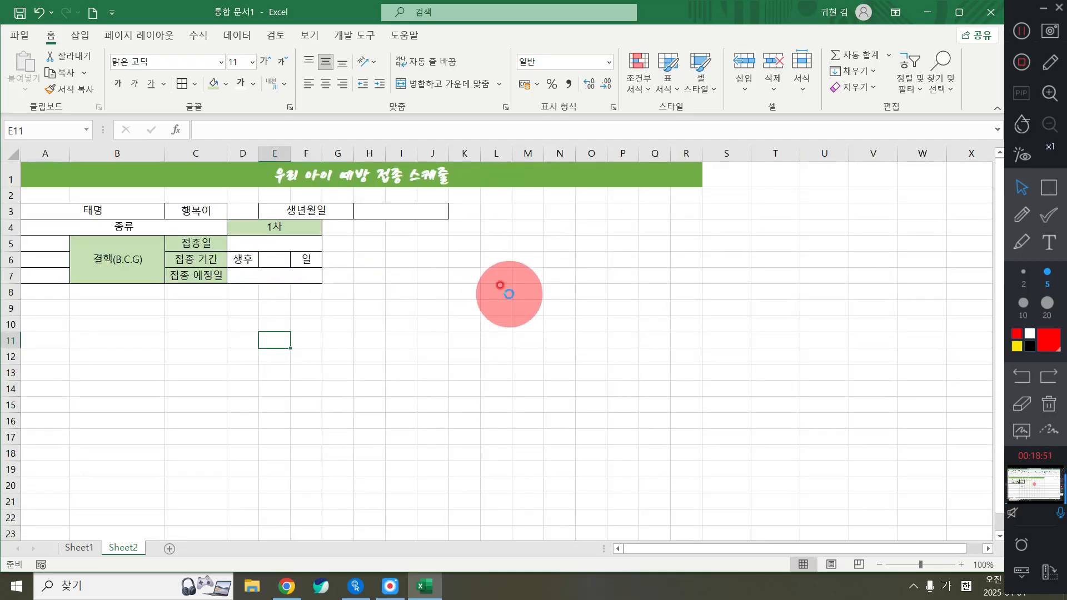
{"action": "scroll", "coordinate": [505, 291], "scroll_direction": "down", "scroll_amount": 1, "text": "ctrl"}
{"action": "scroll", "coordinate": [627, 258], "scroll_direction": "up", "scroll_amount": 1, "text": "ctrl"}
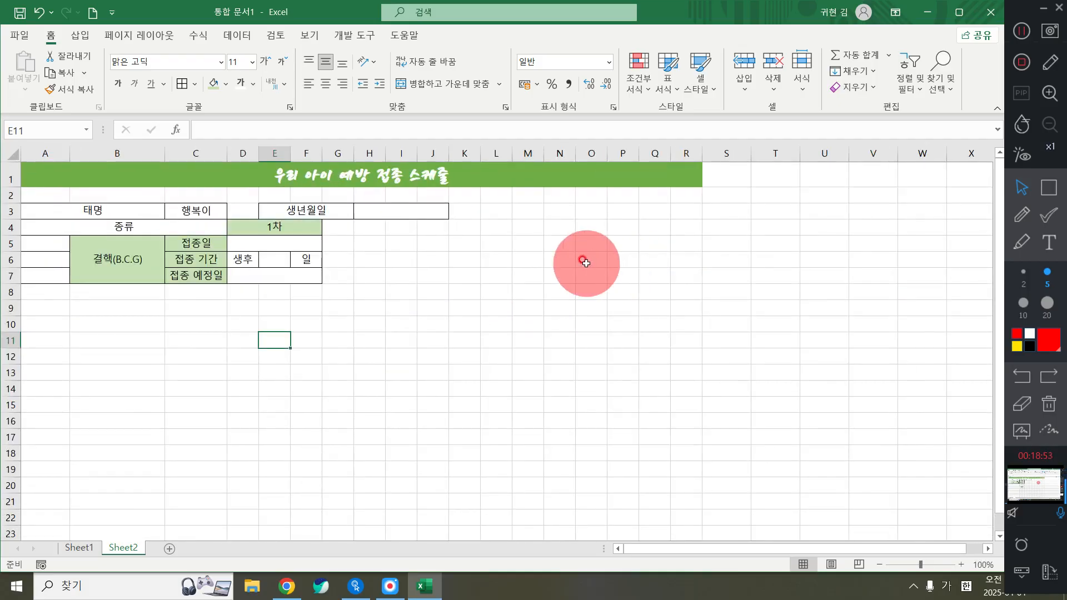
{"action": "scroll", "coordinate": [566, 261], "scroll_direction": "down", "scroll_amount": 1, "text": "ctrl"}
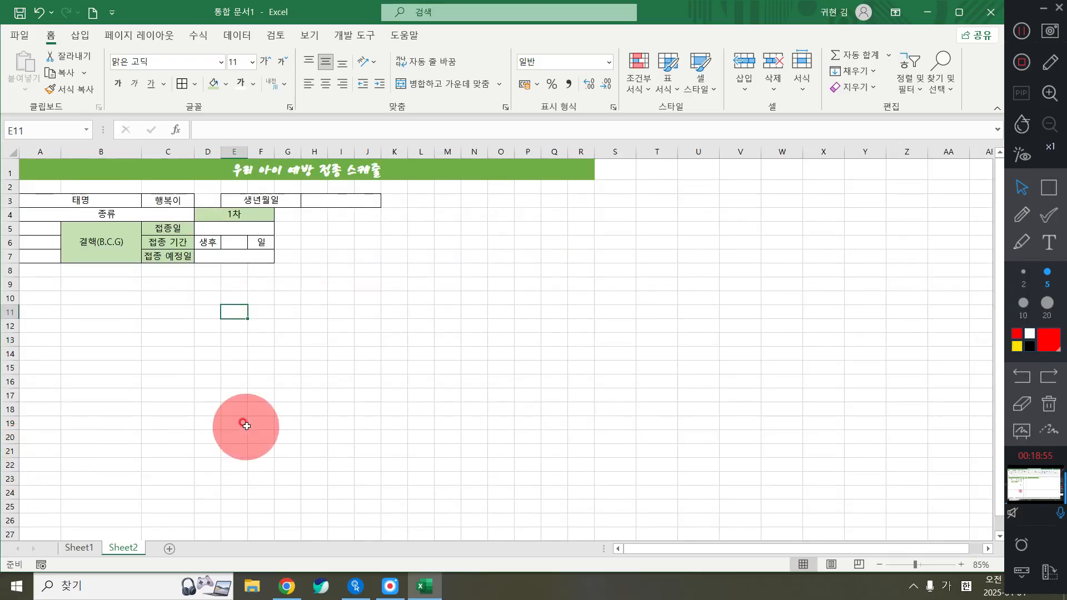
{"action": "scroll", "coordinate": [238, 423], "scroll_direction": "up", "scroll_amount": 1, "text": "ctrl"}
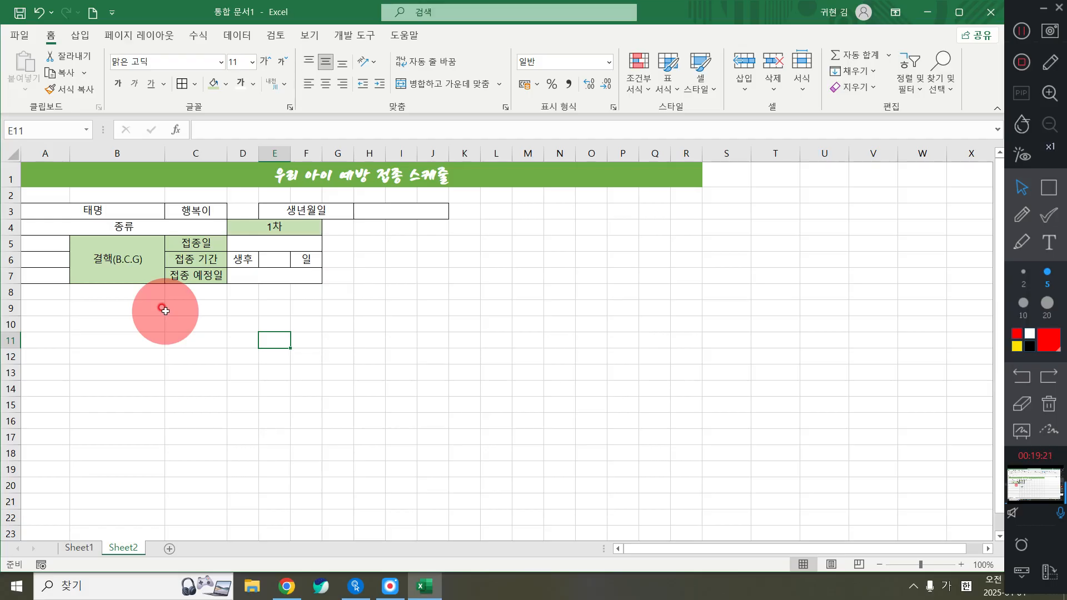
{"action": "left_click", "coordinate": [111, 212]}
{"action": "left_click_drag", "start_coordinate": [110, 212], "coordinate": [308, 267]}
{"action": "left_click_drag", "start_coordinate": [230, 225], "coordinate": [277, 269]}
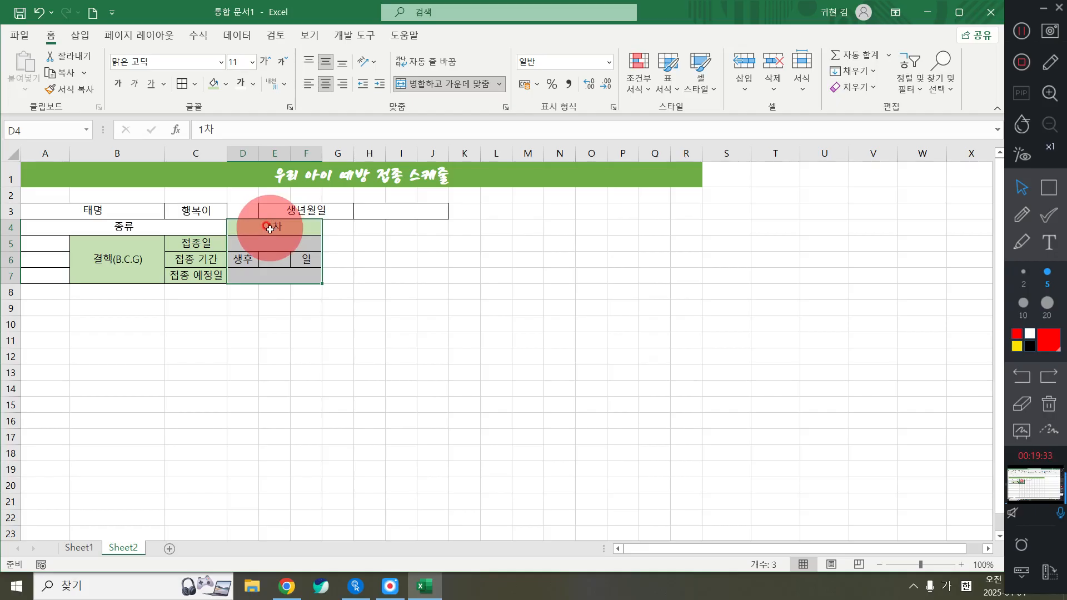
{"action": "left_click_drag", "start_coordinate": [269, 229], "coordinate": [290, 269]}
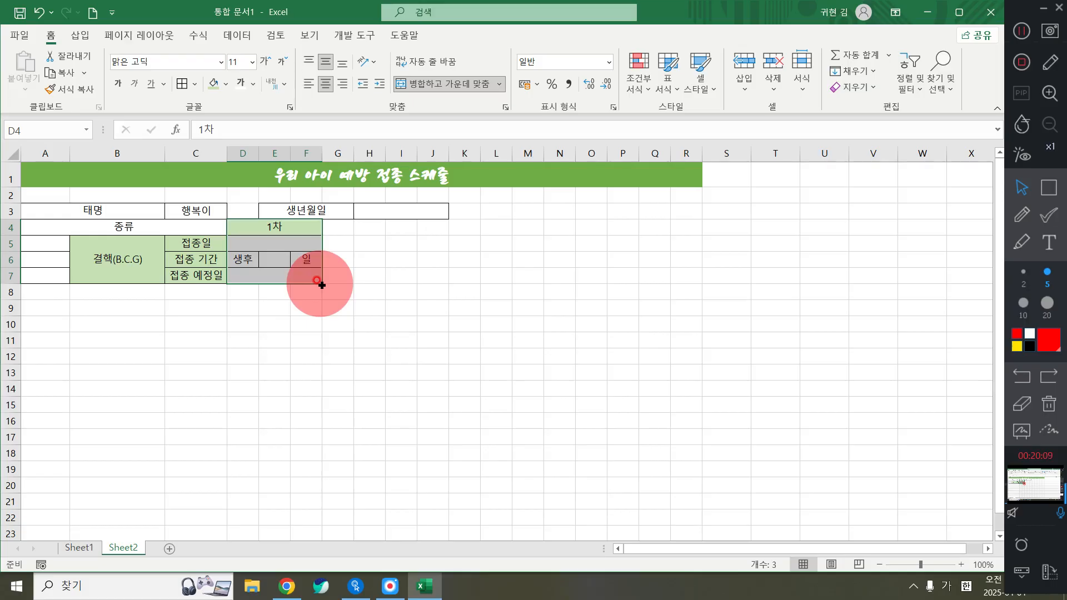
{"action": "left_click_drag", "start_coordinate": [322, 285], "coordinate": [687, 272]}
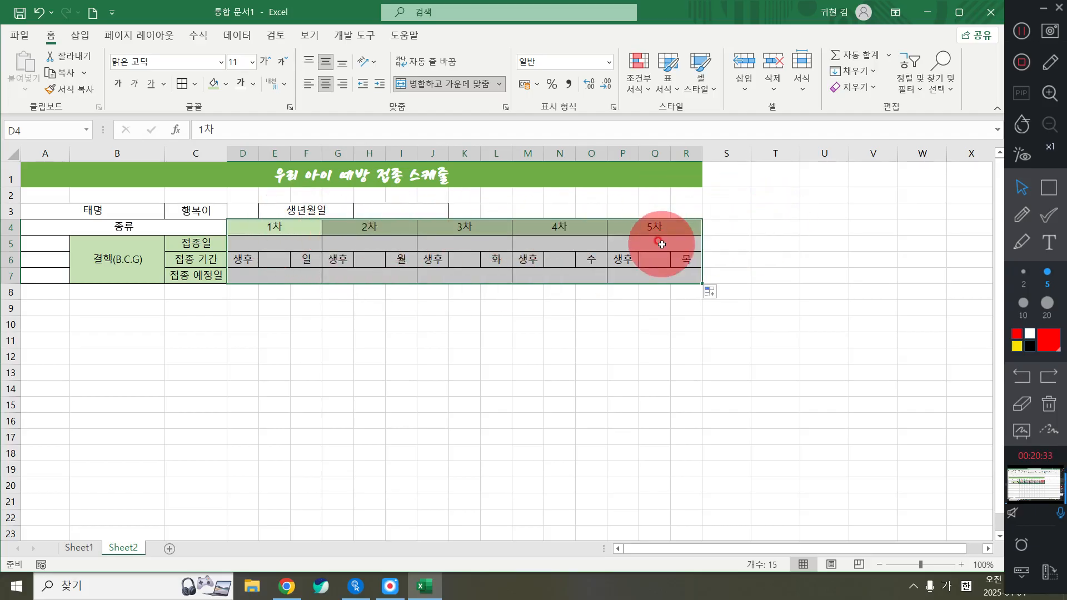
{"action": "left_click", "coordinate": [298, 271]}
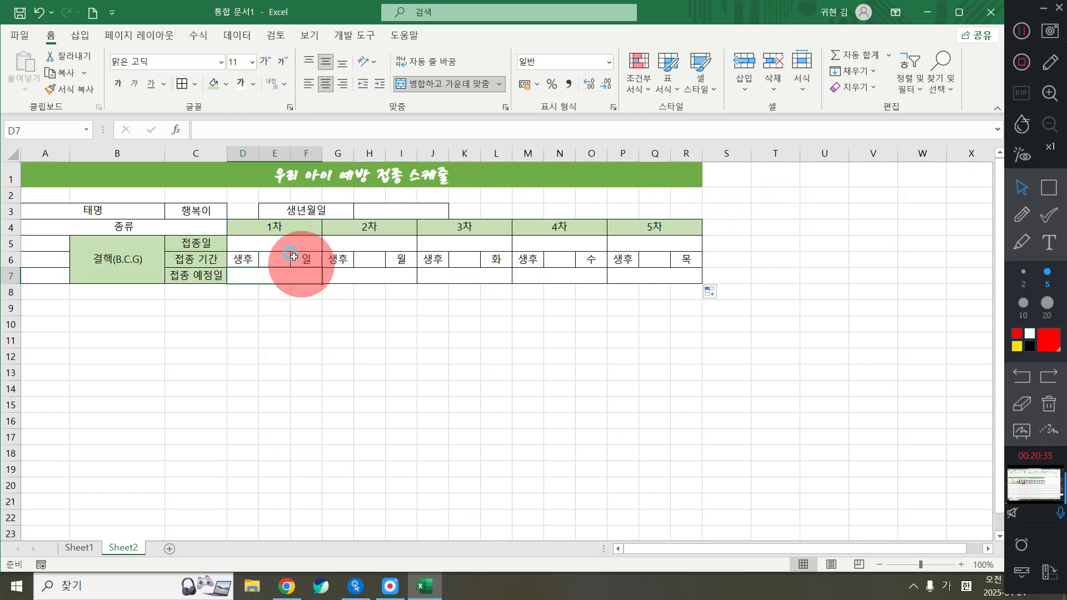
Step: Replace the 접종 기간 units of the 2차 and 3차 blocks in I6 and L6 with 일
{"action": "left_click", "coordinate": [296, 257]}
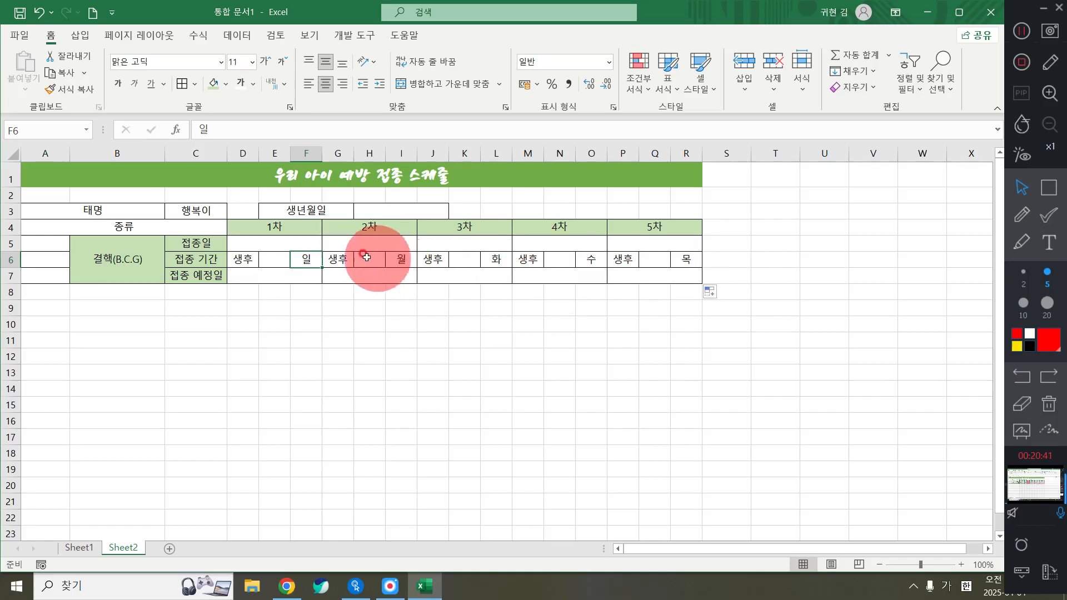
{"action": "left_click", "coordinate": [400, 259]}
{"action": "type", "text": "ㅇ"}
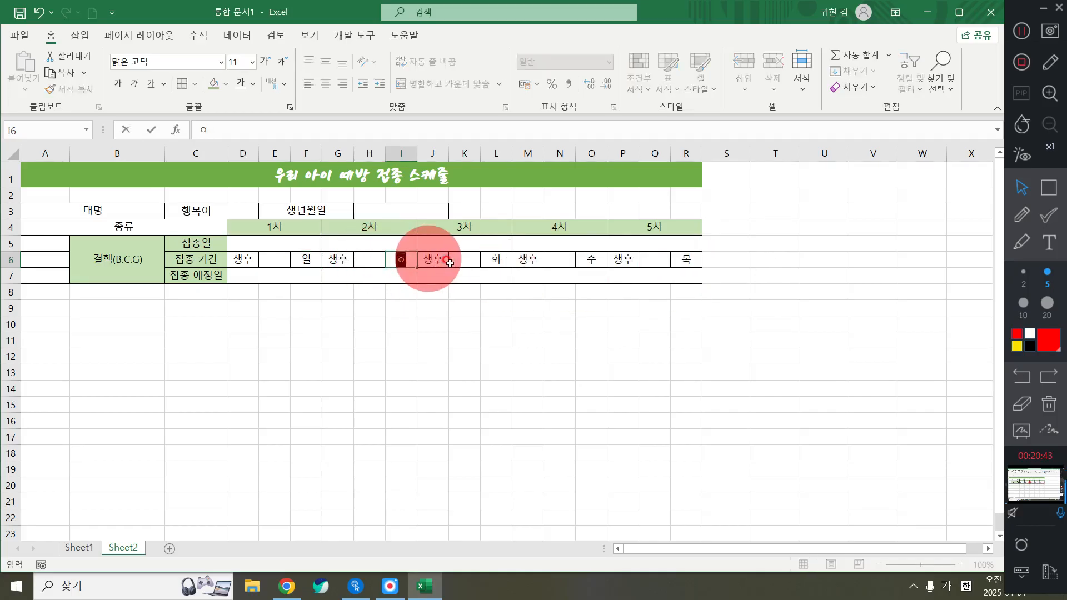
{"action": "type", "text": "ㅣㄹ"}
{"action": "key", "text": "Right"}
{"action": "key", "text": "Right"}
{"action": "key", "text": "Right"}
{"action": "key", "text": "Right"}
{"action": "key", "text": "Left"}
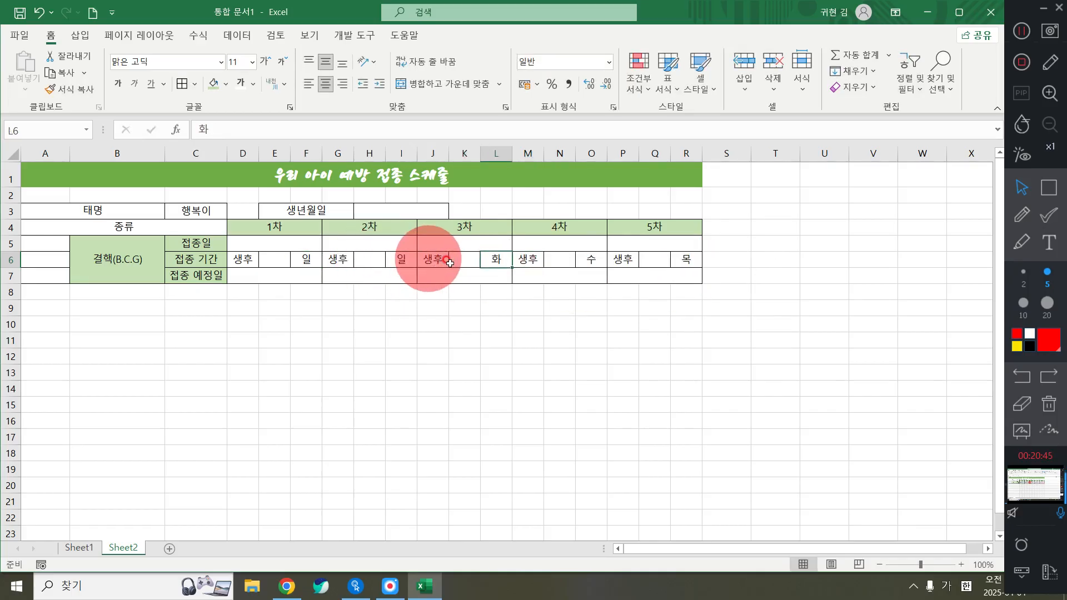
{"action": "type", "text": "일"}
Step: Replace the 접종 기간 units of the 4차 and 5차 blocks in O6 and R6 with 일
{"action": "key", "text": "Right"}
{"action": "key", "text": "Right"}
{"action": "key", "text": "Right"}
{"action": "type", "text": "일"}
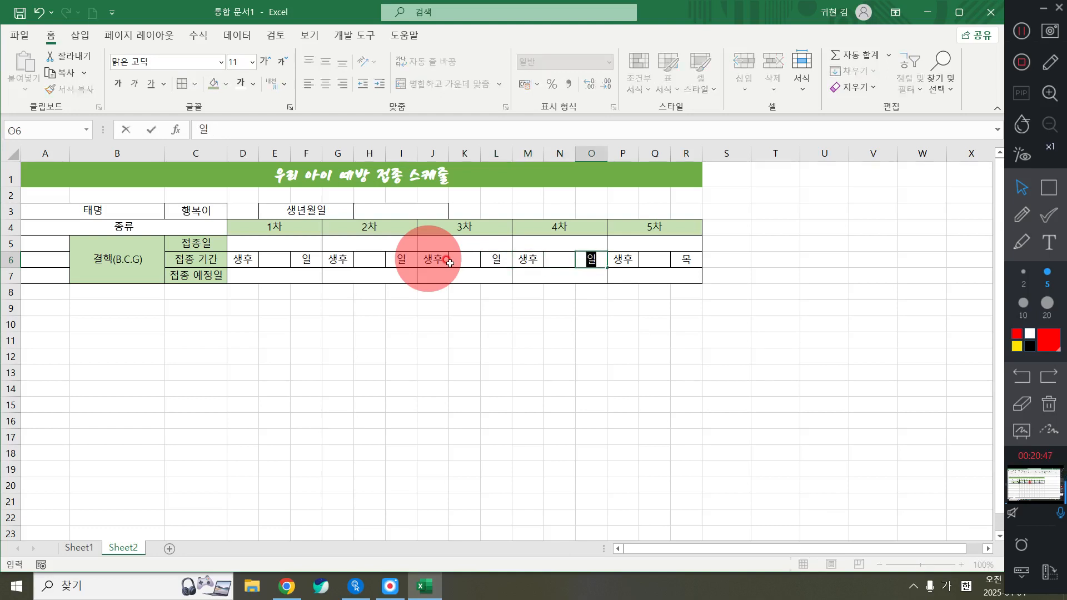
{"action": "key", "text": "Right"}
{"action": "key", "text": "Right"}
{"action": "key", "text": "Right"}
{"action": "type", "text": "ㅇ;"}
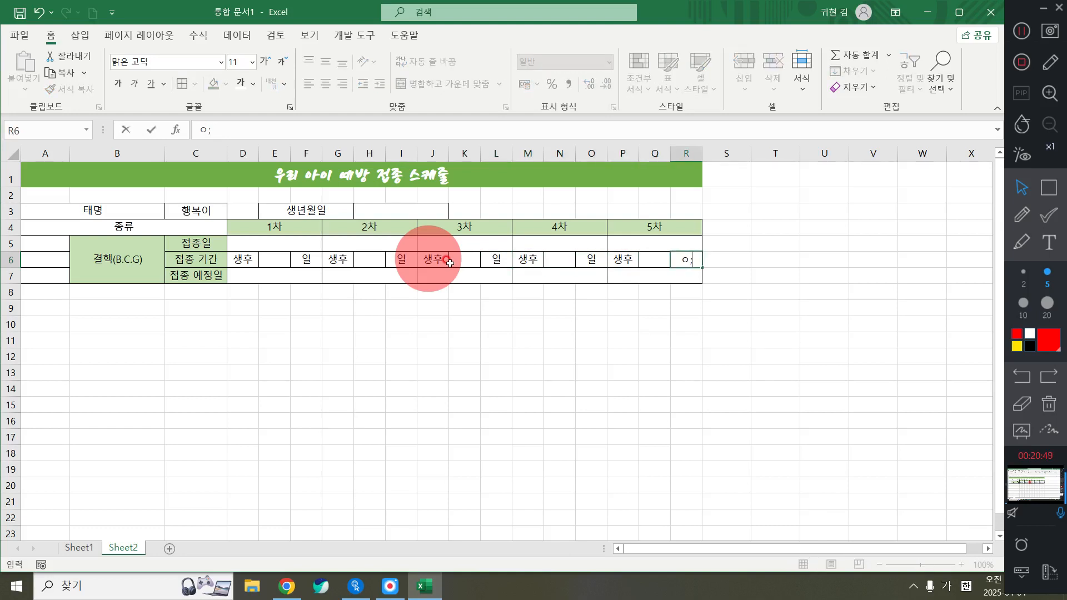
{"action": "key", "text": "BackSpace"}
{"action": "key", "text": "BackSpace"}
{"action": "type", "text": "일"}
{"action": "key", "text": "Return"}
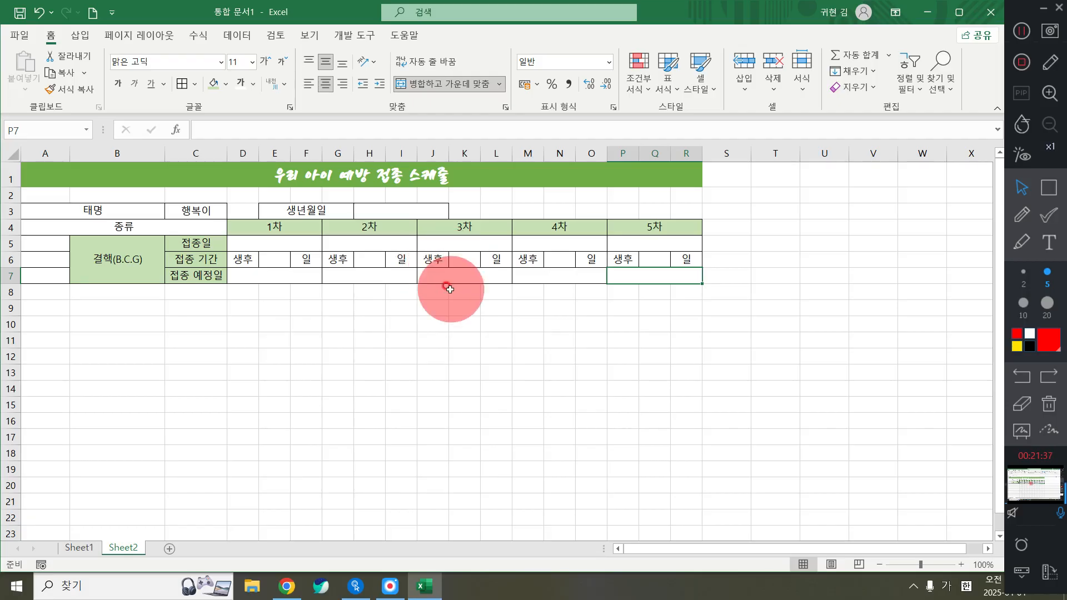
Step: Autofill the 결핵(B.C.G) block A5:R7 down to row 22, using the copy cells option (셀 복사)
{"action": "left_click", "coordinate": [501, 269]}
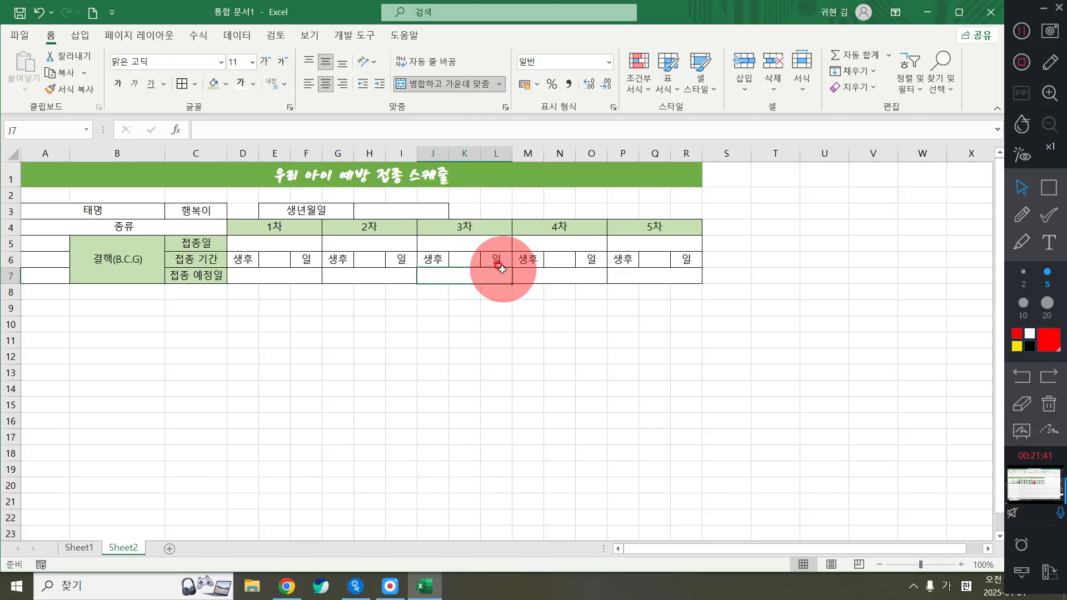
{"action": "left_click_drag", "start_coordinate": [34, 244], "coordinate": [666, 274]}
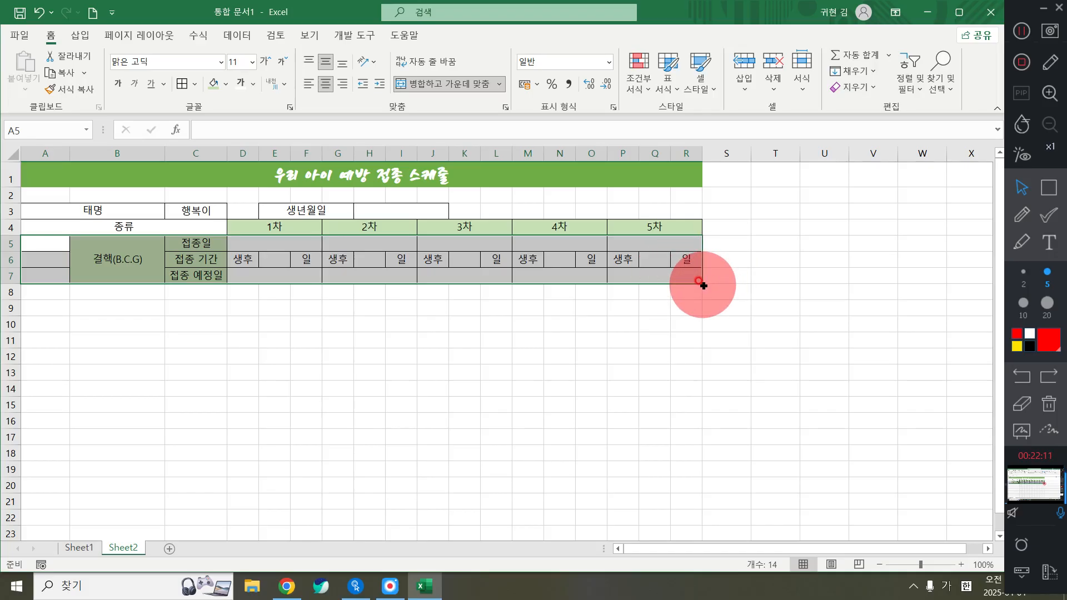
{"action": "left_click_drag", "start_coordinate": [702, 286], "coordinate": [678, 509]}
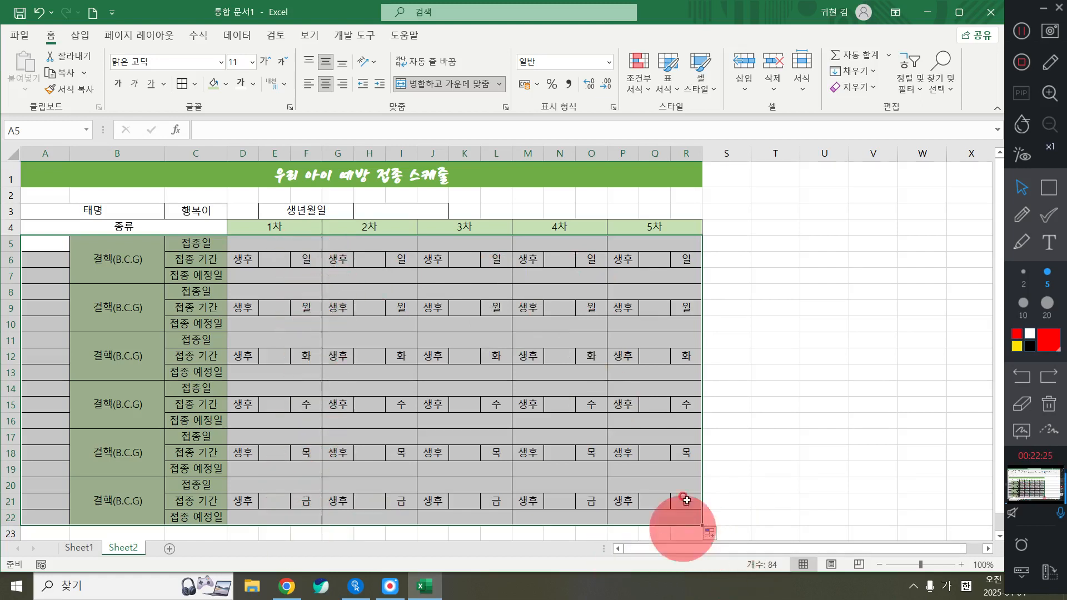
{"action": "left_click", "coordinate": [715, 534]}
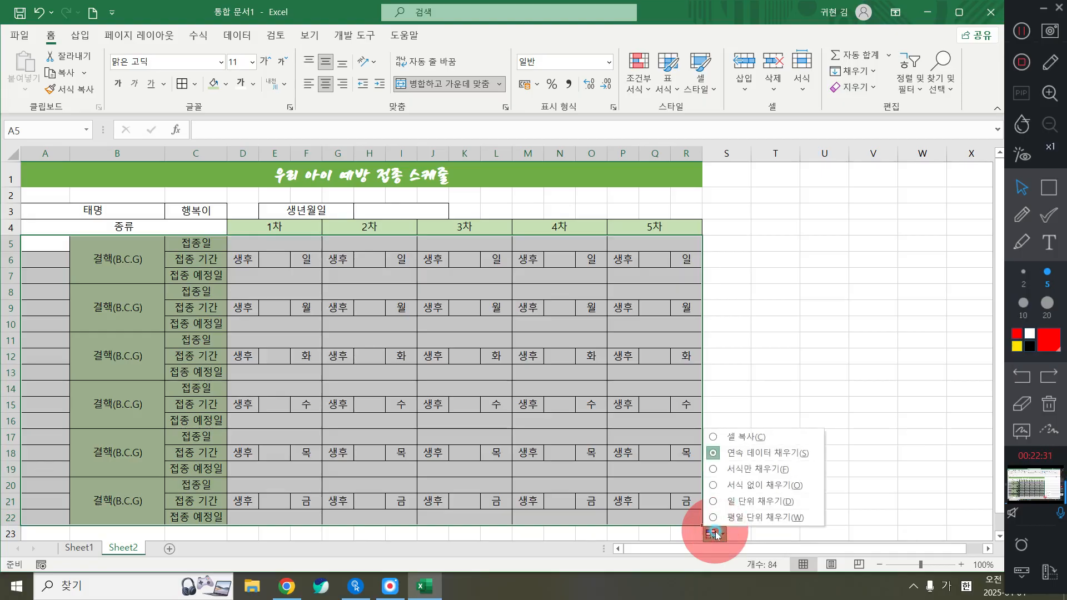
{"action": "left_click", "coordinate": [737, 438]}
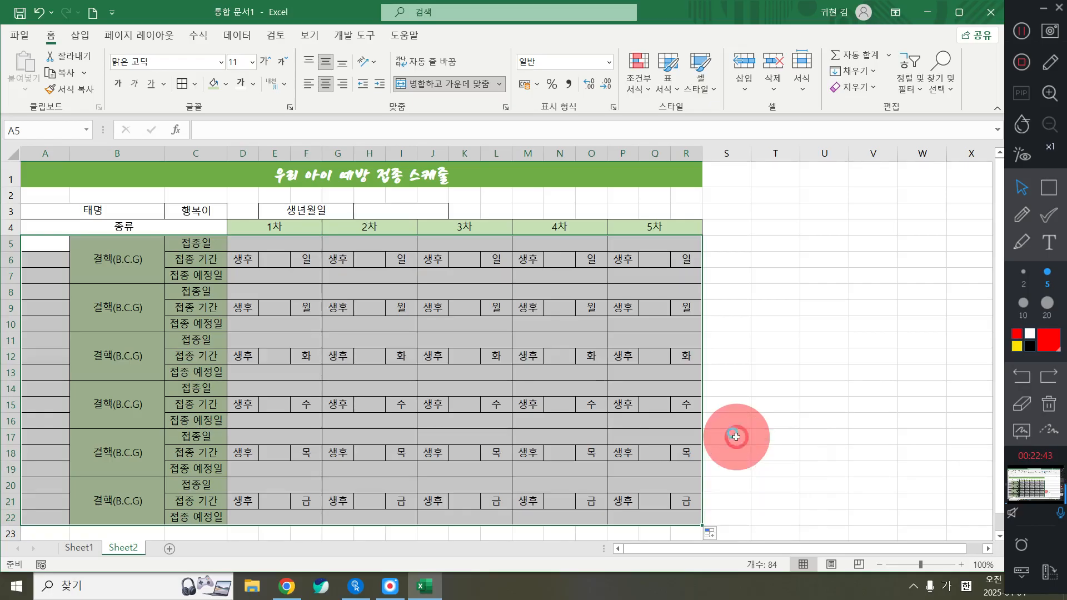
{"action": "left_click", "coordinate": [147, 351]}
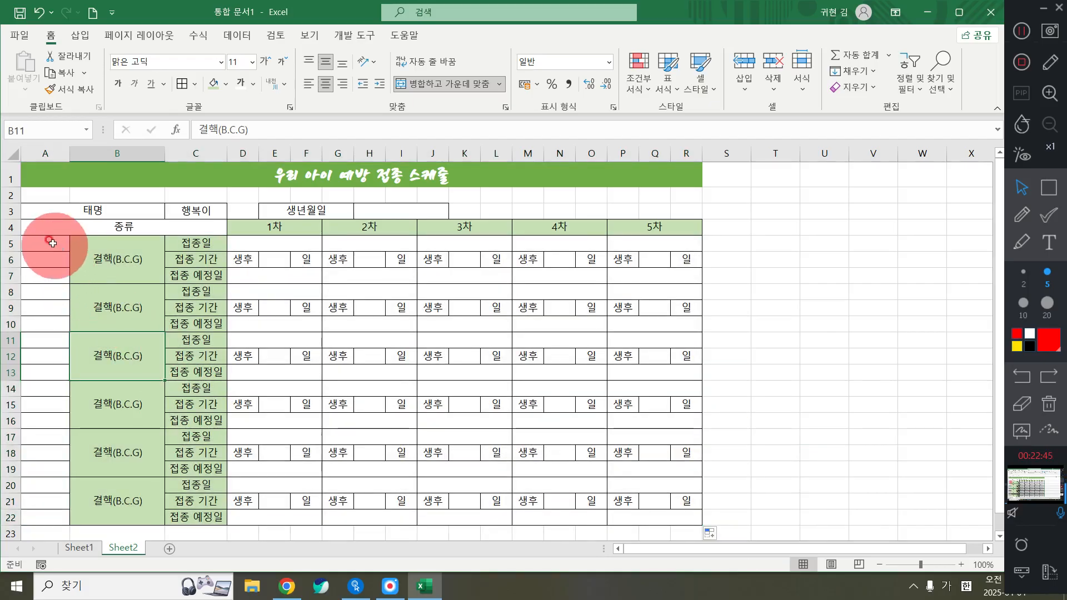
Step: Merge and center the range A5:A22 and enter the label 기본접종 in it
{"action": "left_click_drag", "start_coordinate": [48, 243], "coordinate": [49, 511]}
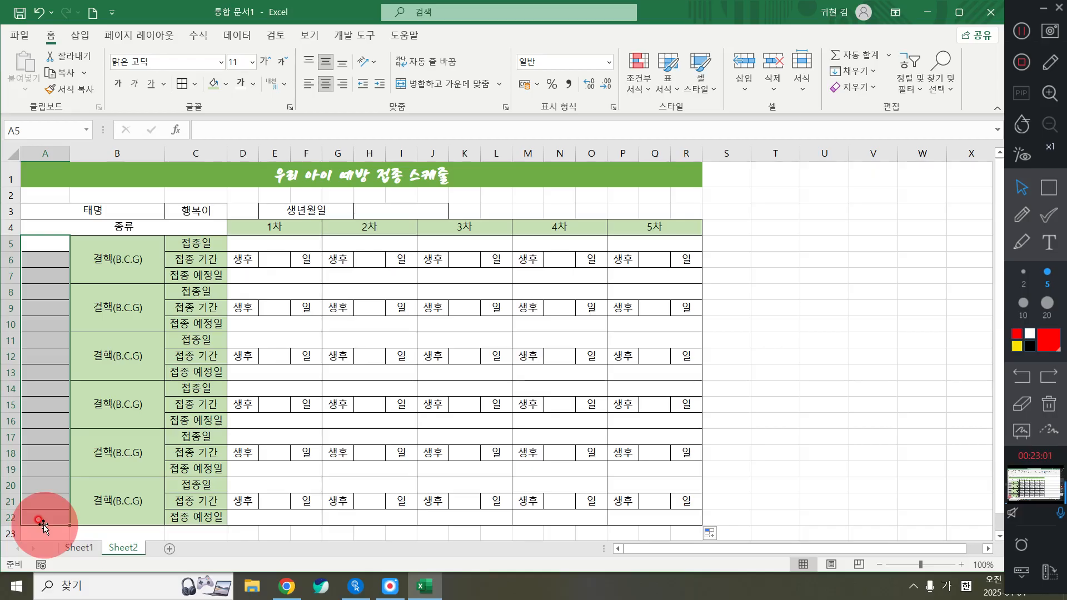
{"action": "left_click", "coordinate": [451, 82]}
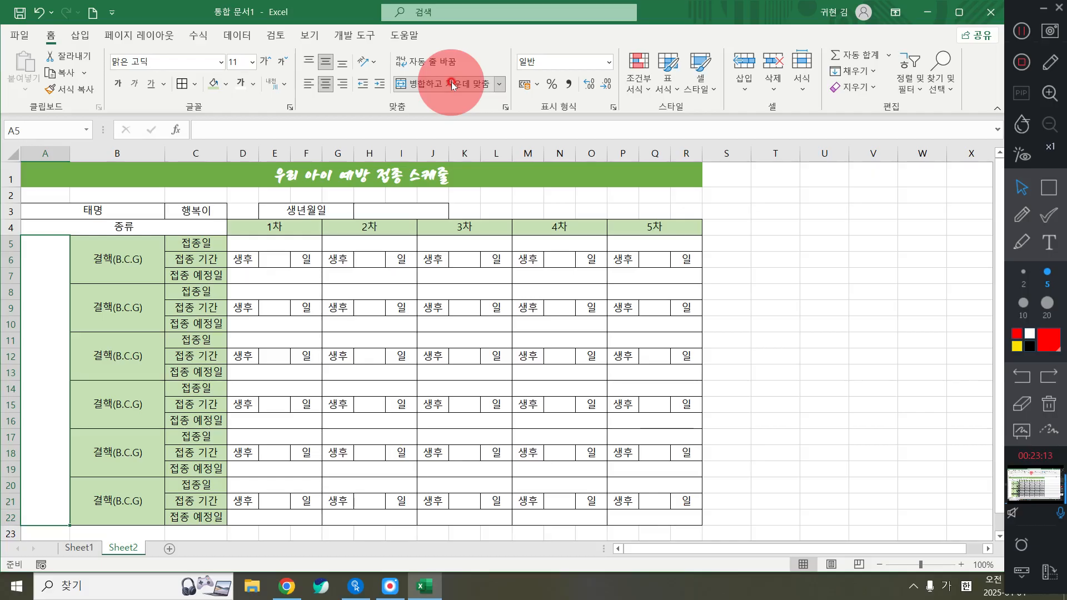
{"action": "type", "text": "ㄱ기본접종"}
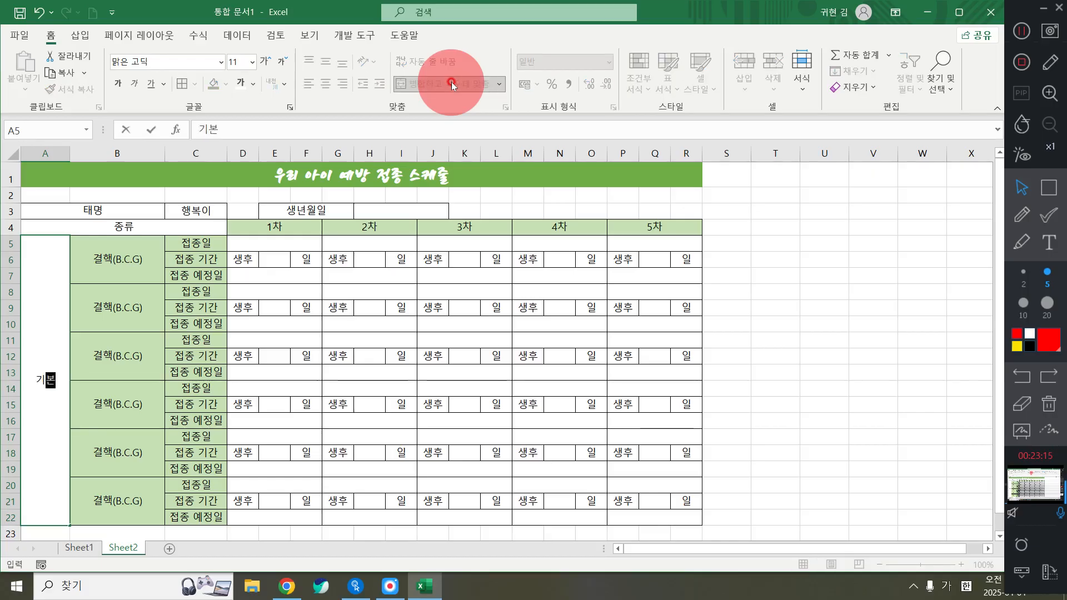
{"action": "key", "text": "Return"}
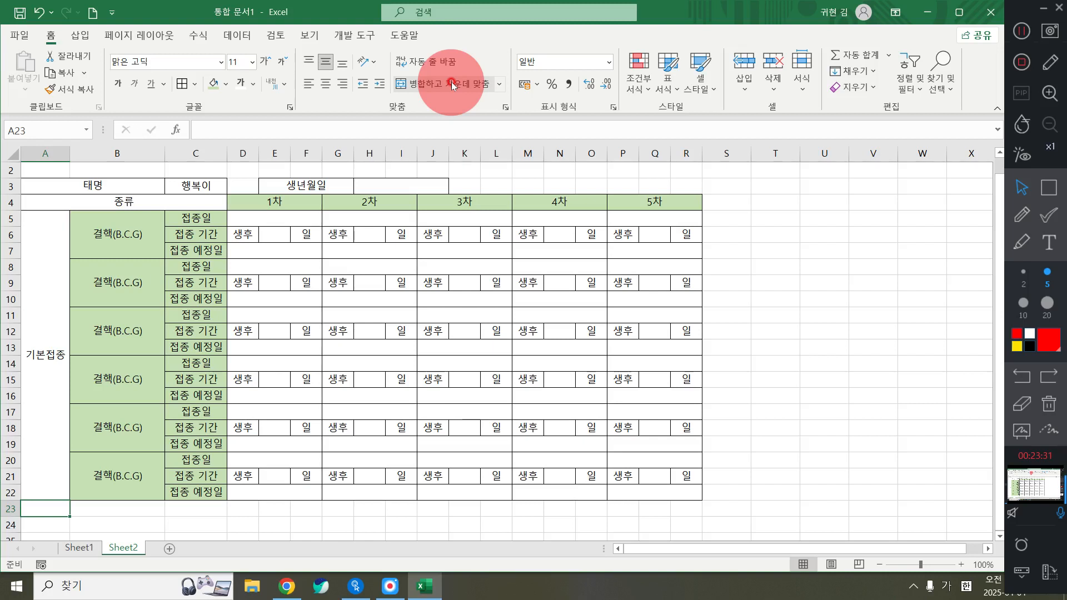
Step: Narrow column A to roughly the width of column D
{"action": "left_click_drag", "start_coordinate": [66, 149], "coordinate": [52, 150]}
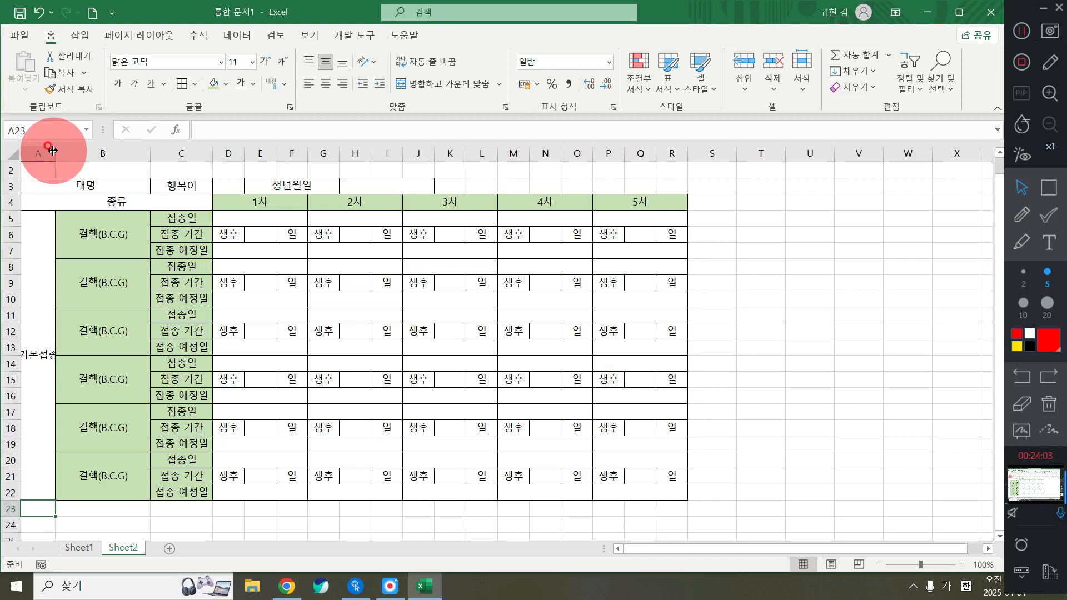
{"action": "left_click", "coordinate": [82, 238]}
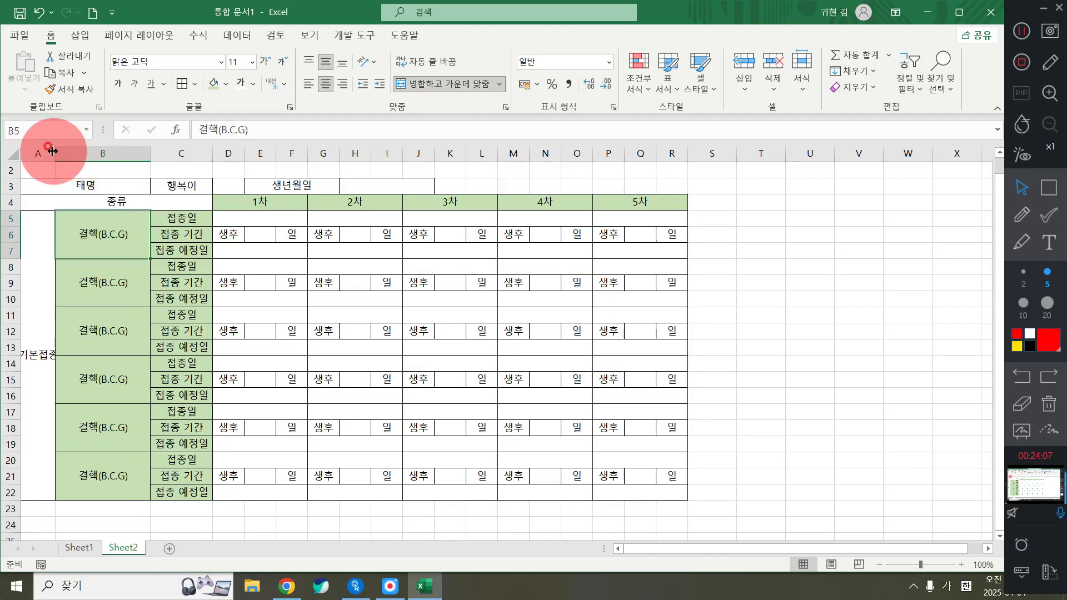
{"action": "left_click_drag", "start_coordinate": [52, 150], "coordinate": [50, 150]}
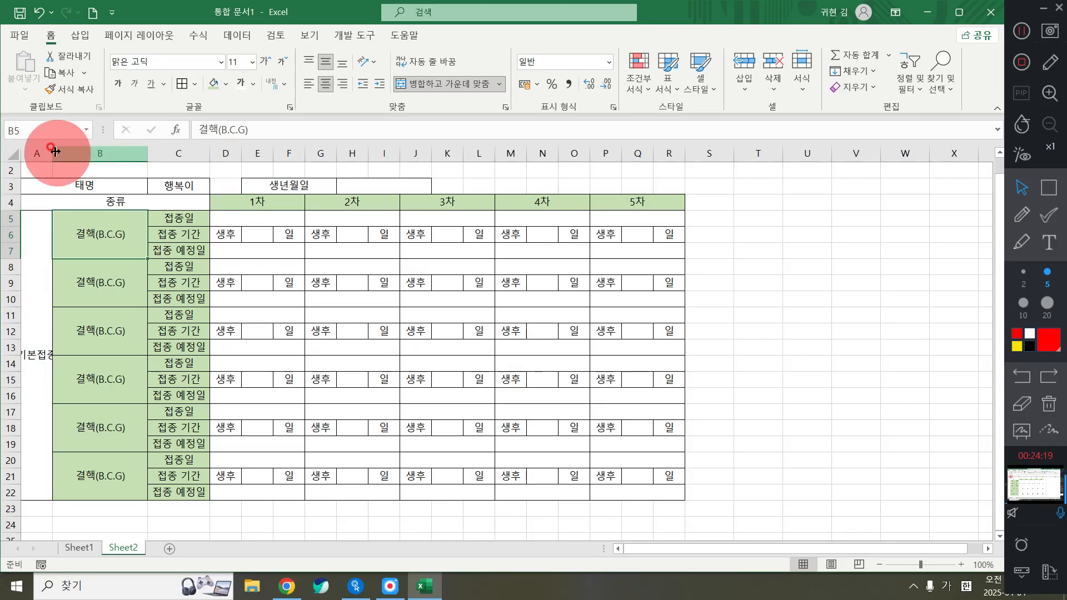
{"action": "left_click_drag", "start_coordinate": [53, 151], "coordinate": [52, 152]}
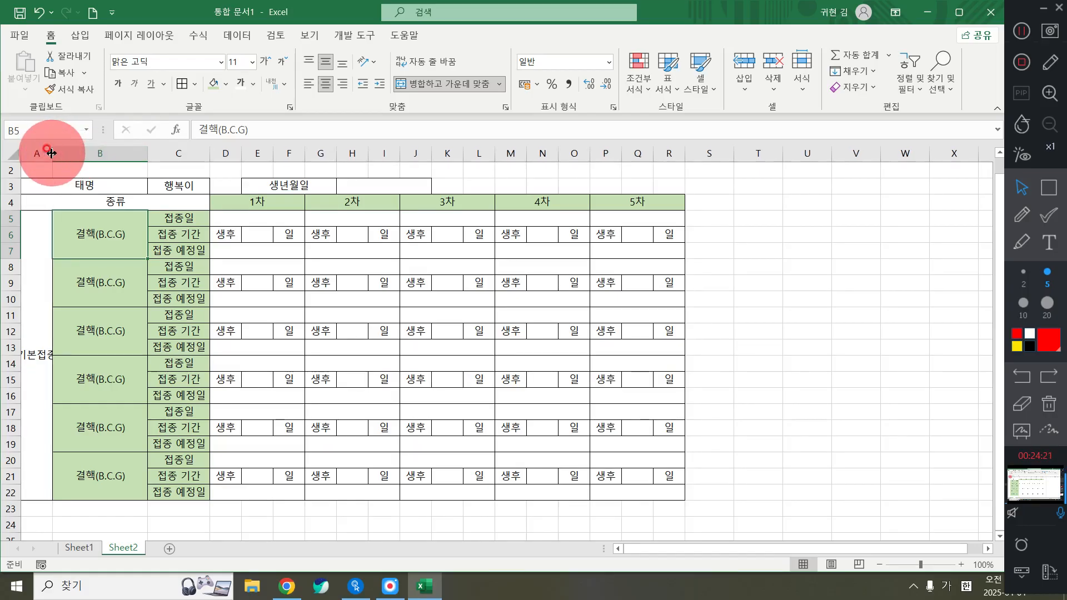
Step: Set the text orientation of the merged 기본접종 cell to vertical writing (세로 쓰기)
{"action": "left_click", "coordinate": [31, 318]}
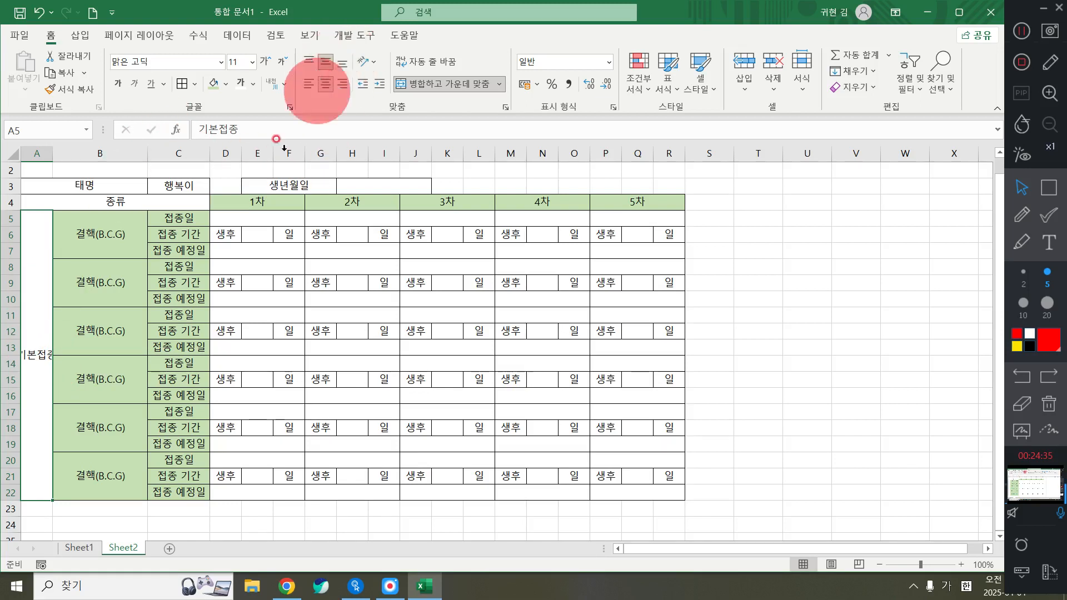
{"action": "left_click", "coordinate": [366, 63]}
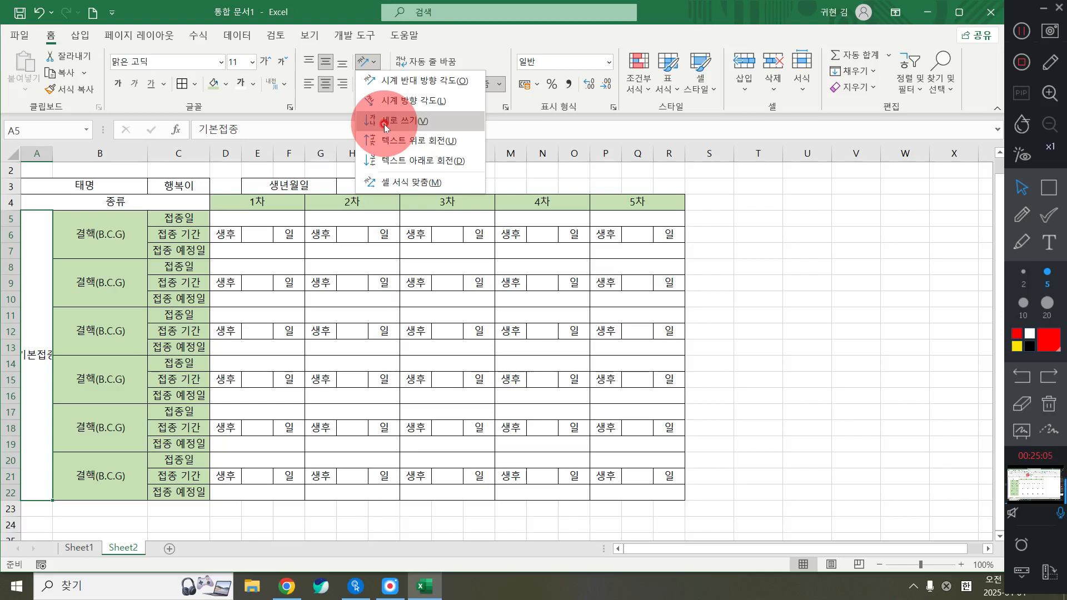
{"action": "left_click", "coordinate": [386, 123]}
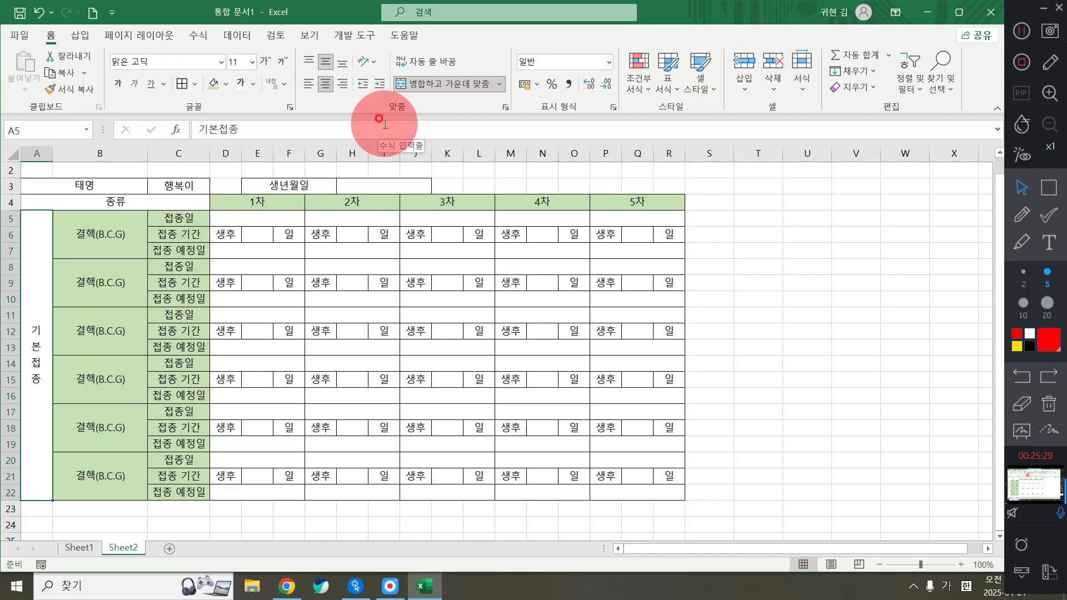
{"action": "left_click", "coordinate": [765, 327]}
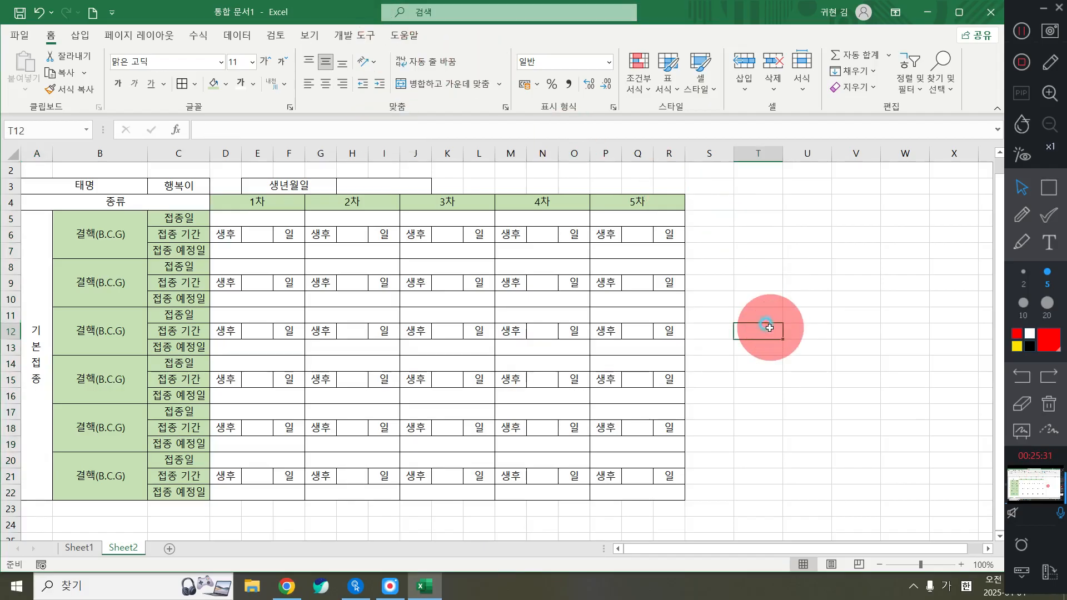
{"action": "scroll", "coordinate": [561, 355], "scroll_direction": "up", "scroll_amount": 1}
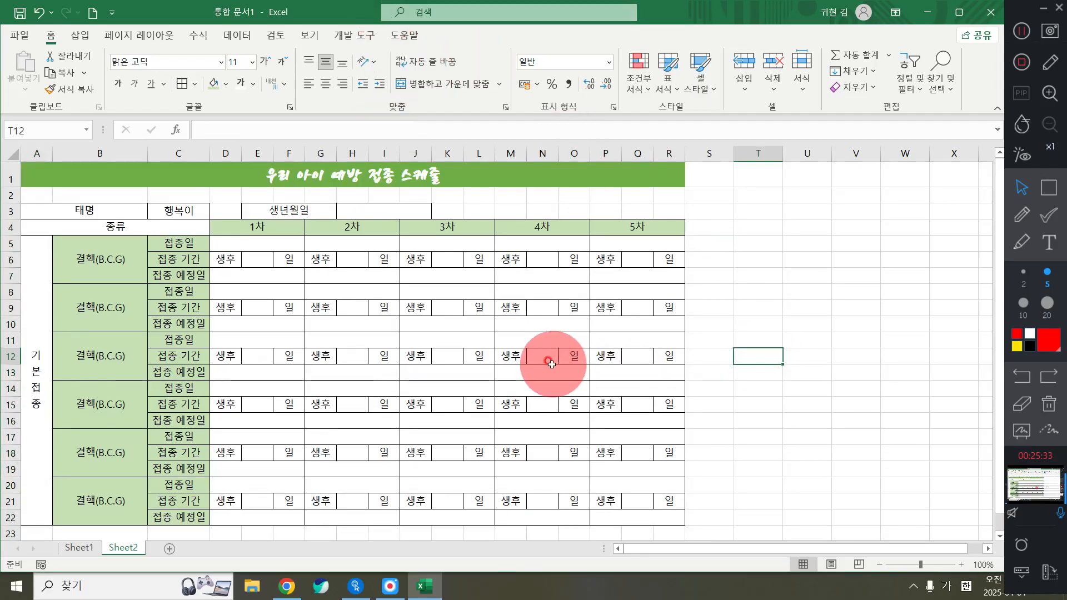